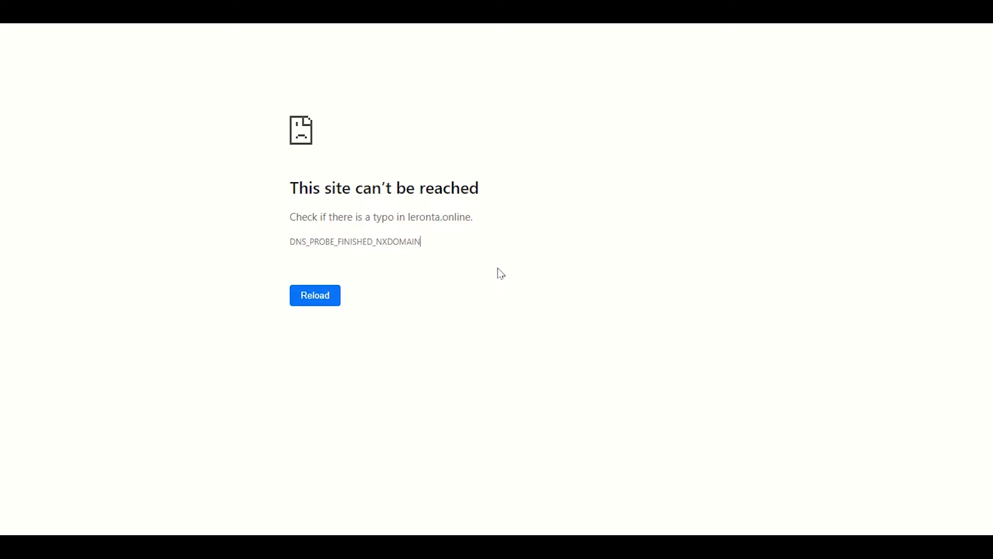
Examine the browser error page for leronta.online, including its heading and the DNS_PROBE_FINISHED_NXDOMAIN code.
drag(491, 200, 280, 201)
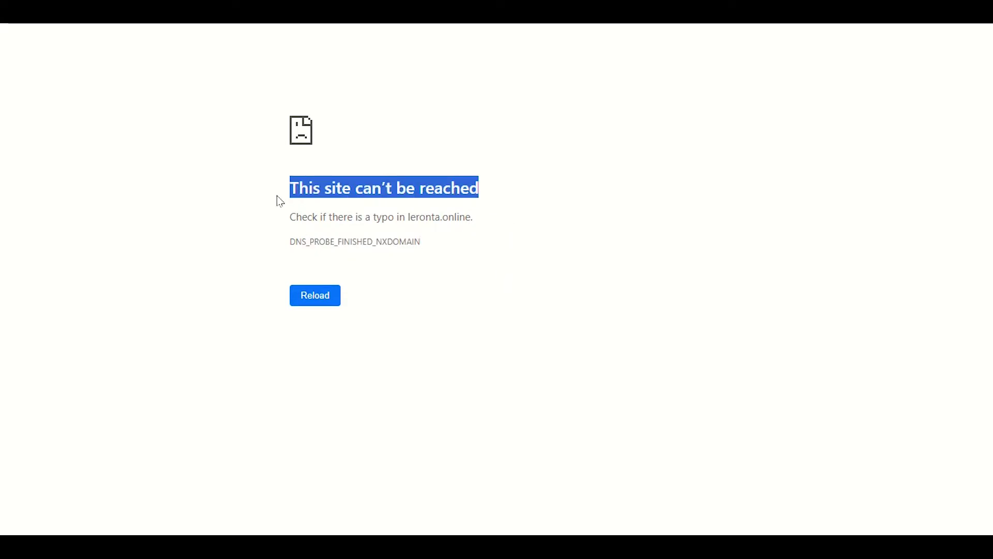
click(302, 193)
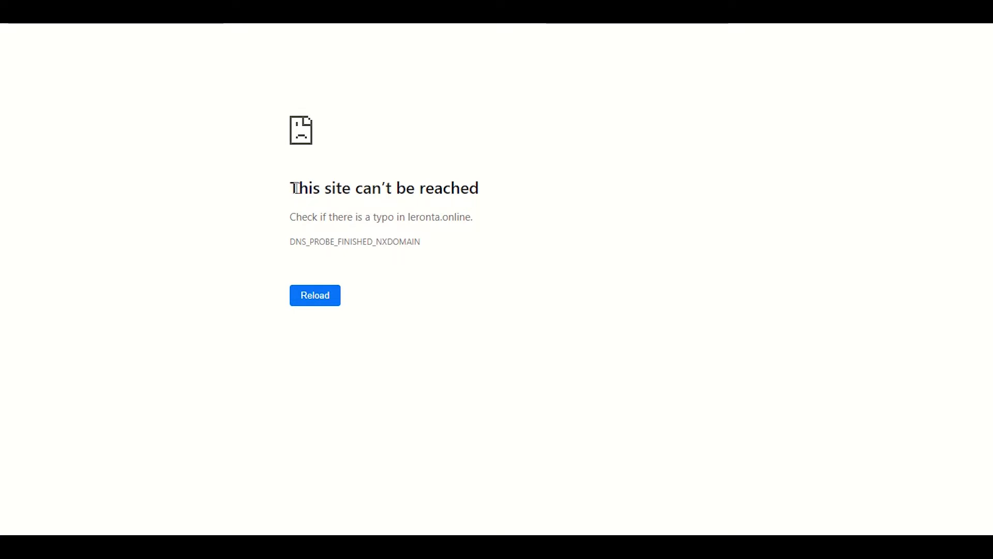
drag(494, 197, 255, 195)
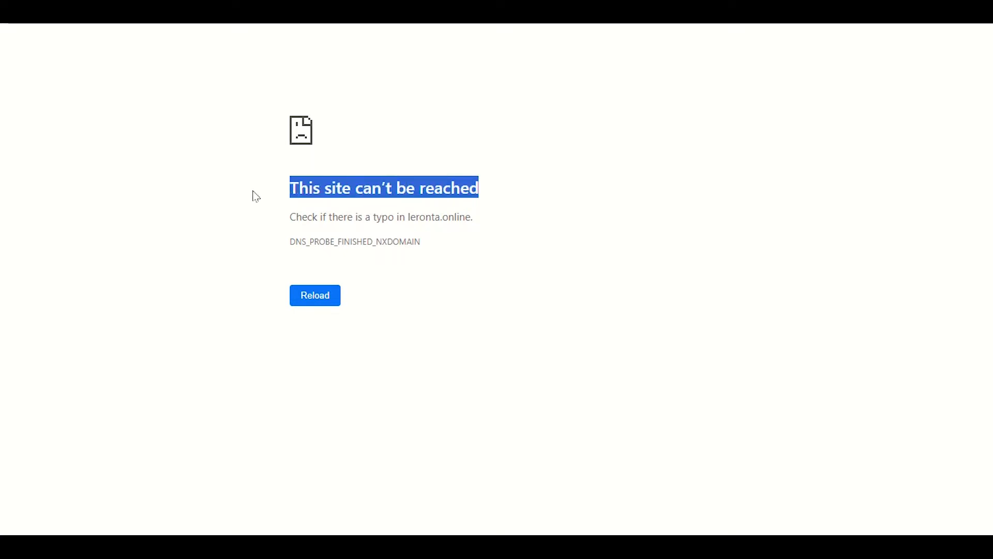
double_click(384, 242)
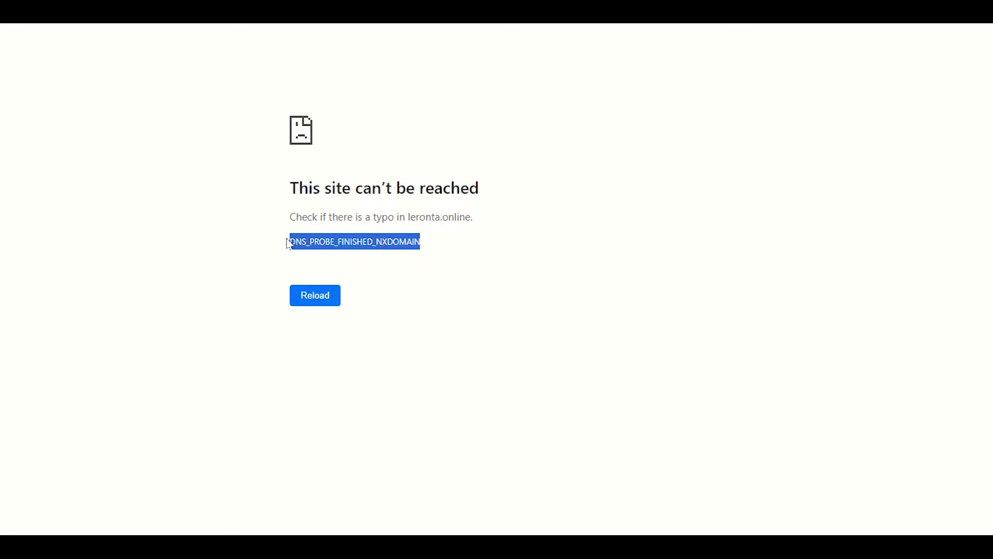
drag(290, 243, 481, 263)
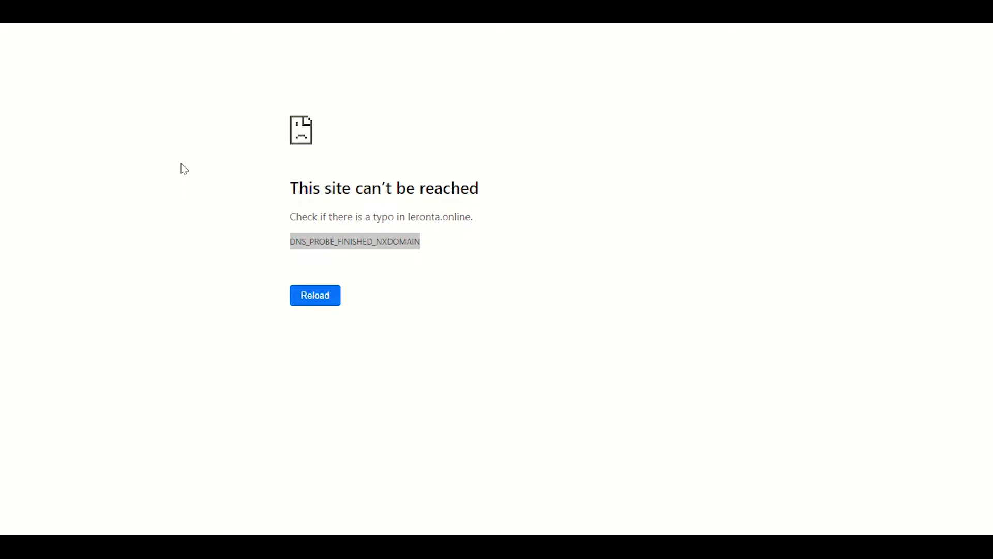
click(401, 243)
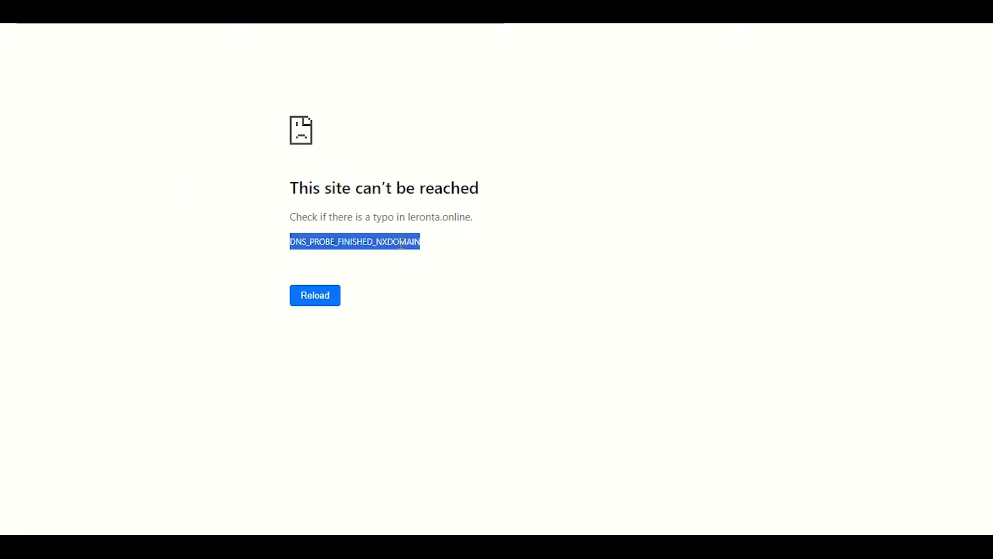
double_click(402, 243)
click(401, 243)
double_click(402, 243)
click(421, 293)
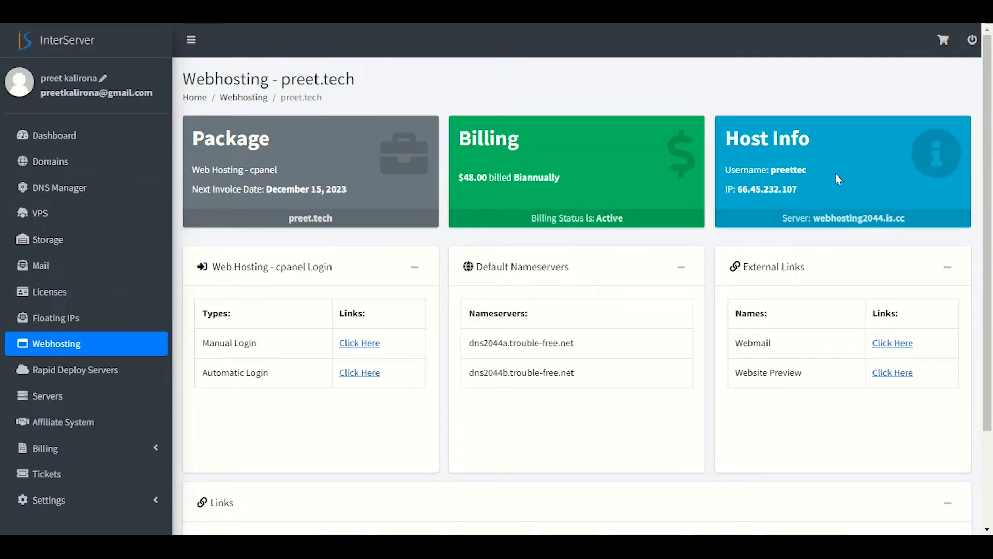
Check the hosting IP in InterServer's Host Info and open the DNS records of leronta.online in Cloudflare.
drag(802, 194, 735, 189)
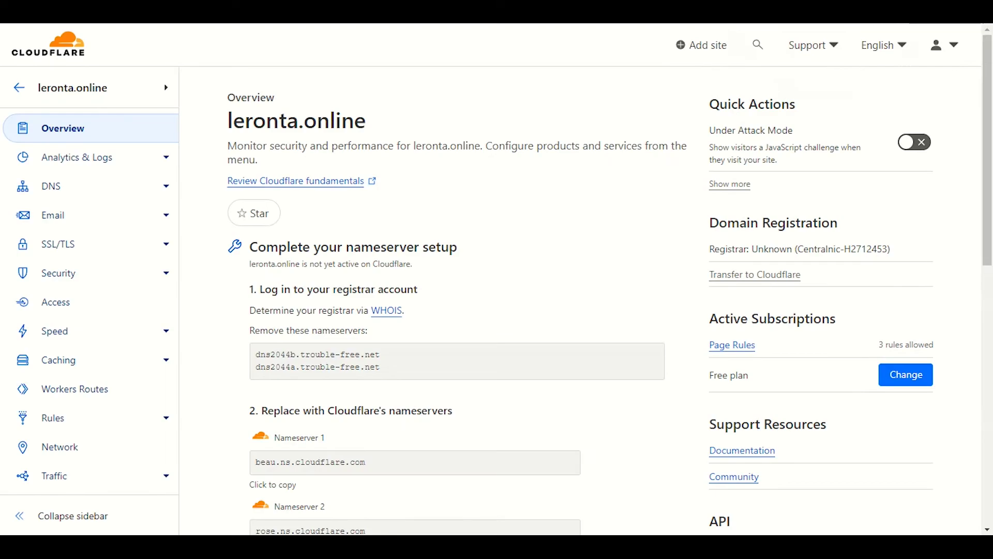
click(19, 88)
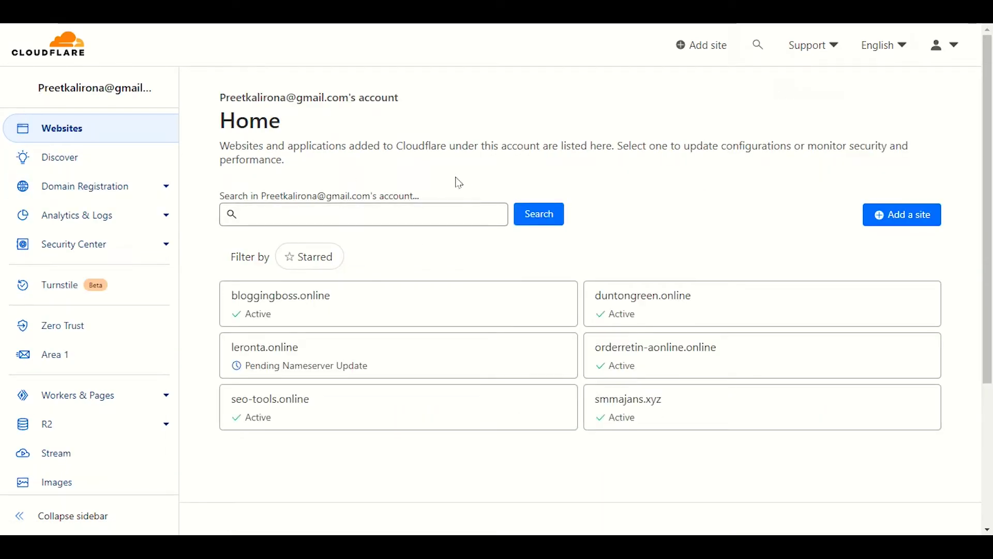
click(411, 349)
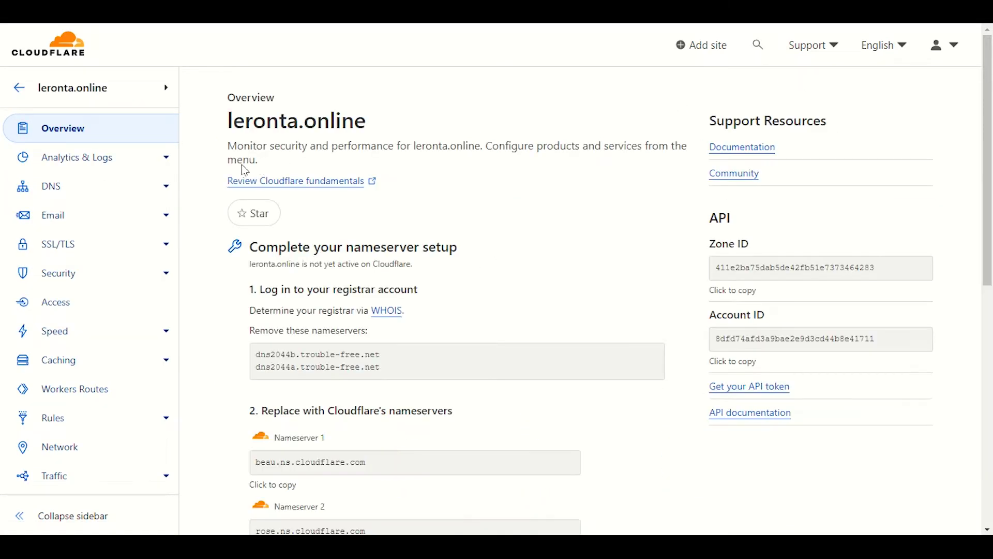
click(48, 186)
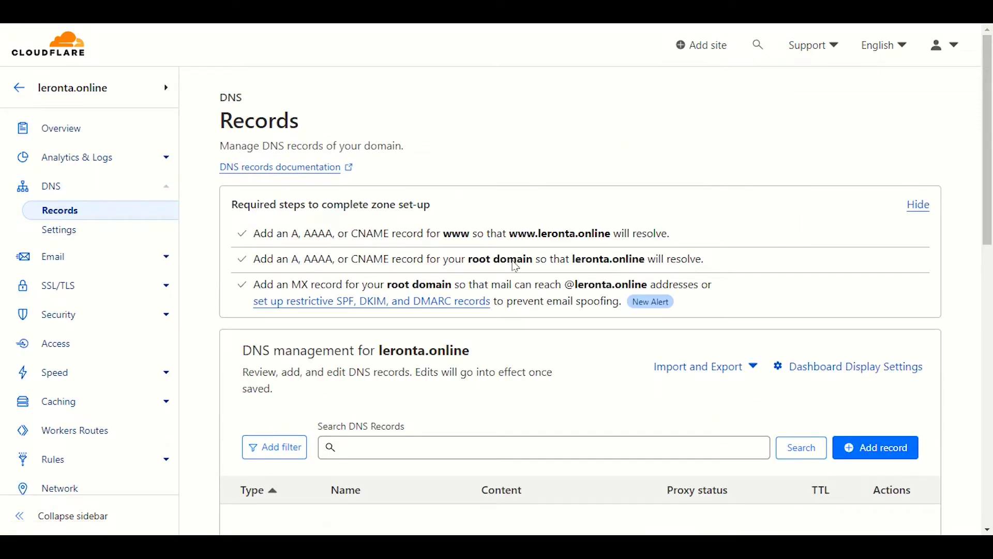
Examine the DNS management list for leronta.online and the IP address in the cpanel A record.
scroll(526, 274, down, 3)
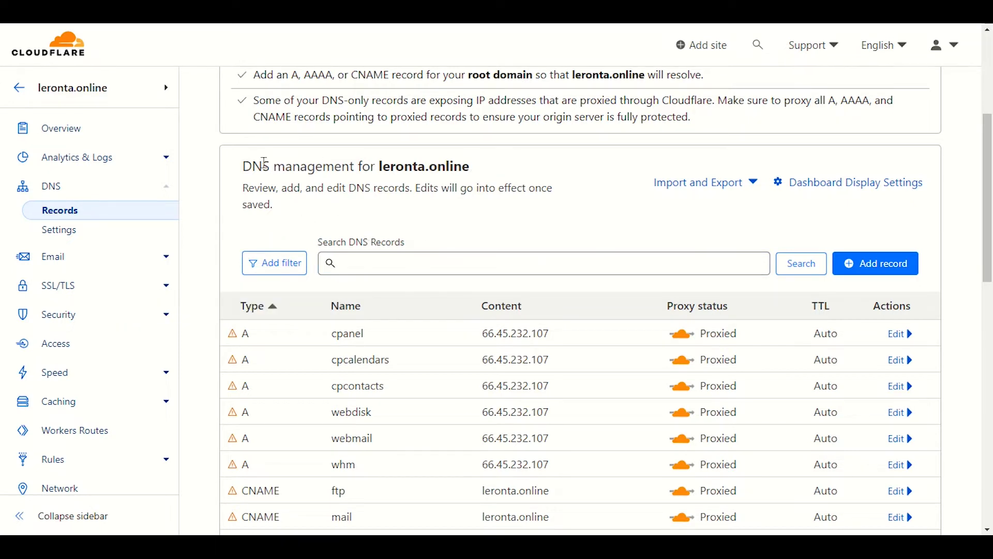
drag(245, 166, 478, 176)
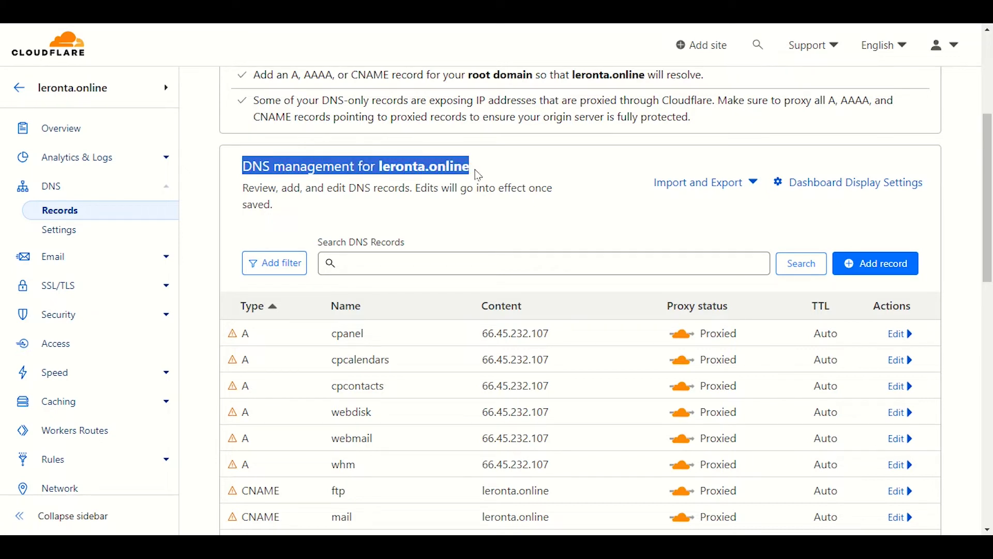
click(481, 173)
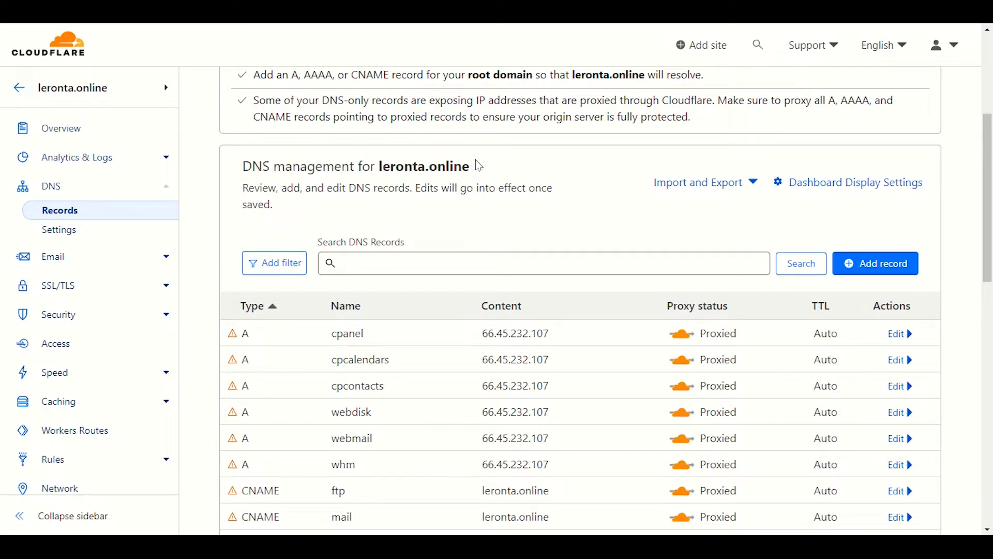
drag(478, 166, 566, 196)
click(269, 217)
click(569, 204)
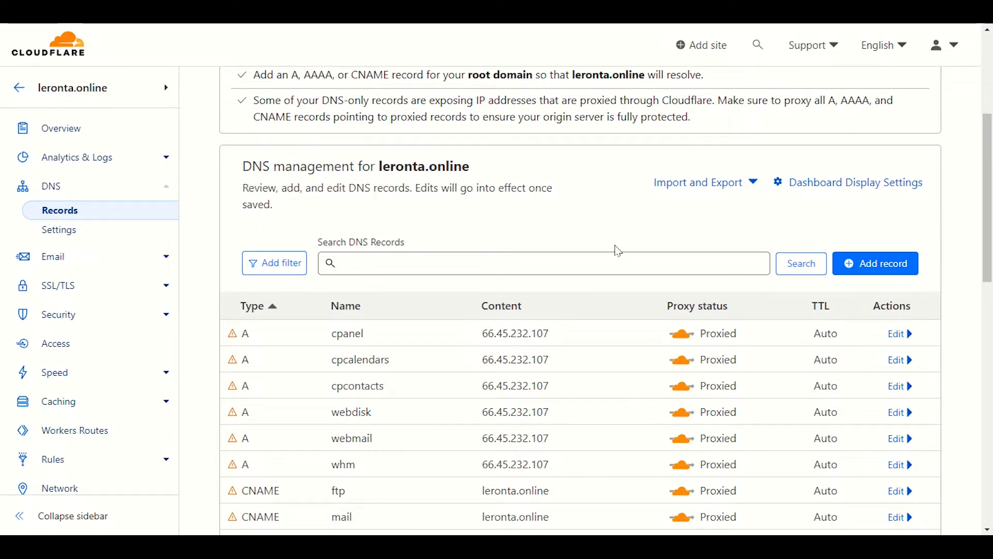
scroll(488, 203, down, 2)
scroll(487, 203, down, 1)
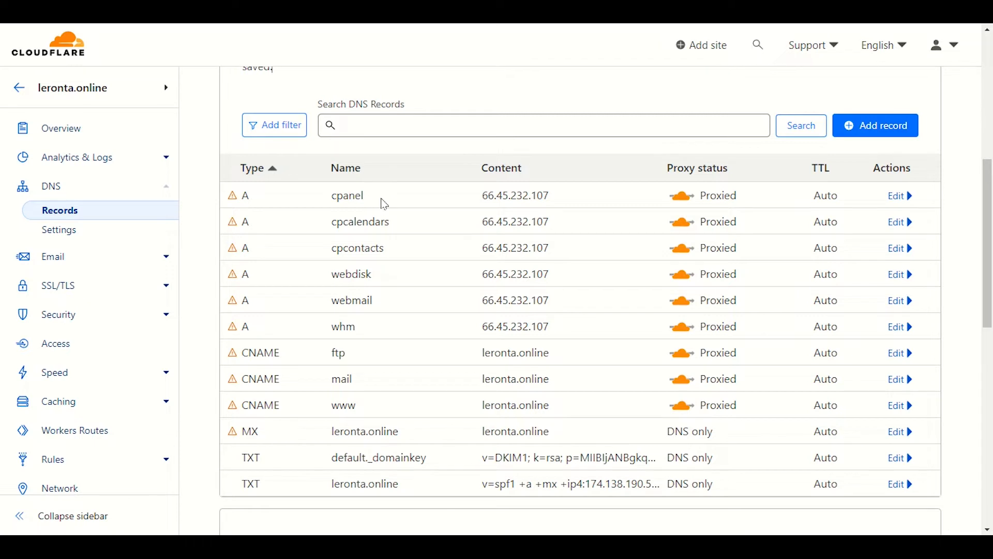
drag(558, 202, 485, 201)
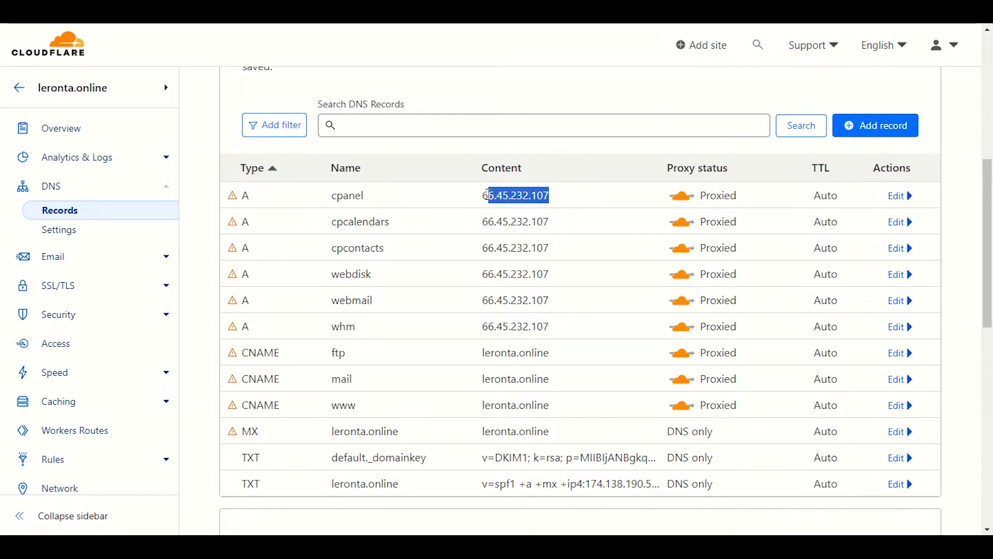
click(530, 195)
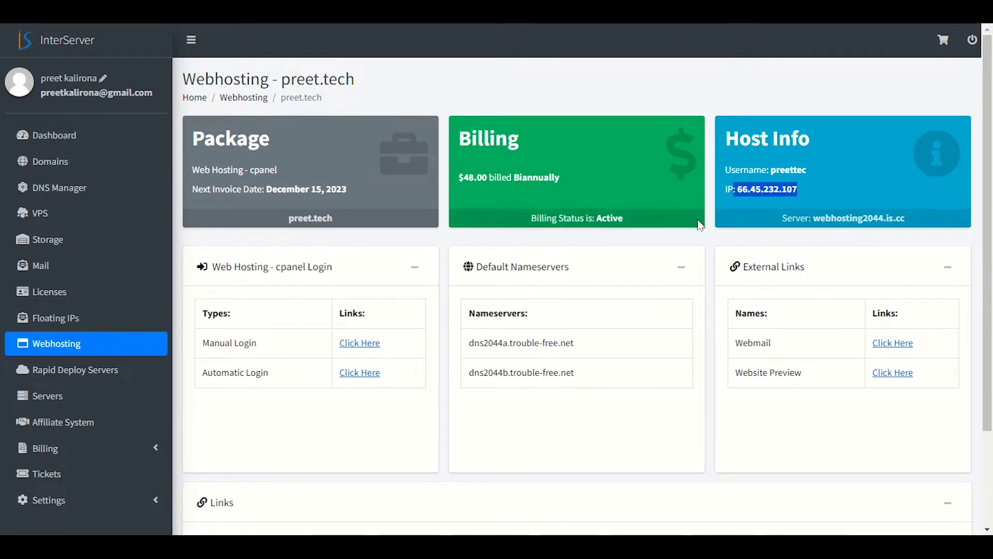
Switch to InterServer and check the server IP in the Host Info of the preet.tech web hosting.
click(730, 224)
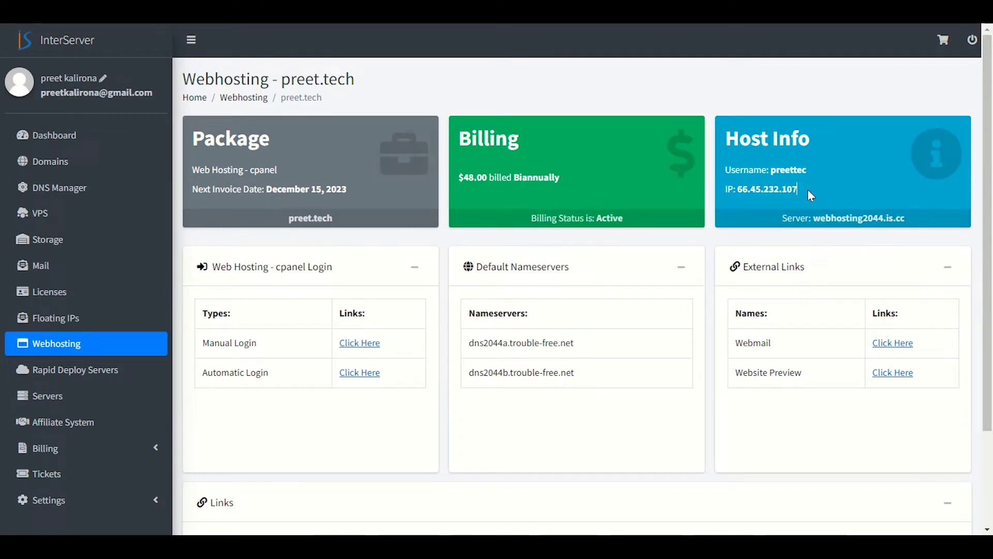
drag(808, 188, 740, 186)
click(719, 228)
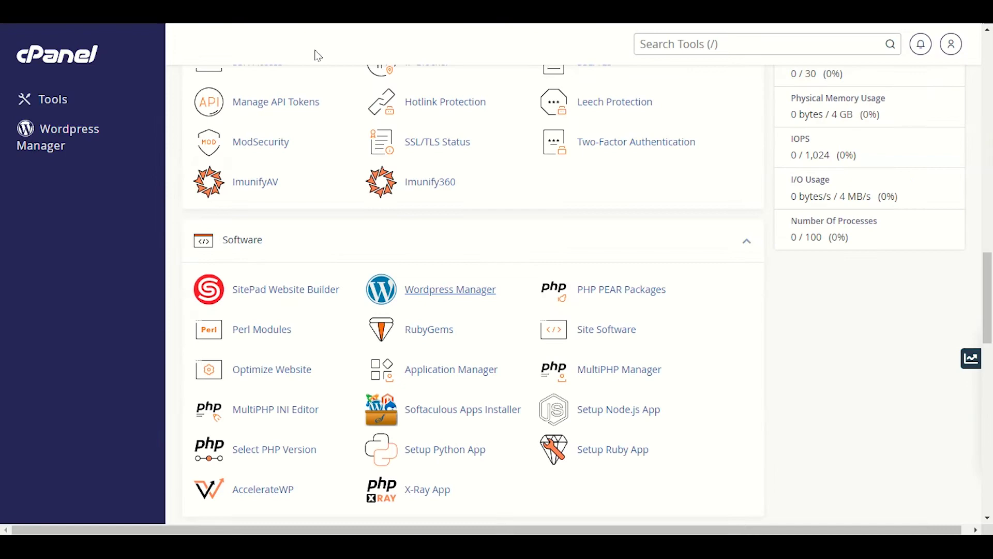
Switch to cPanel and locate and select the Shared IP Address in the General Information.
scroll(377, 288, up, 20)
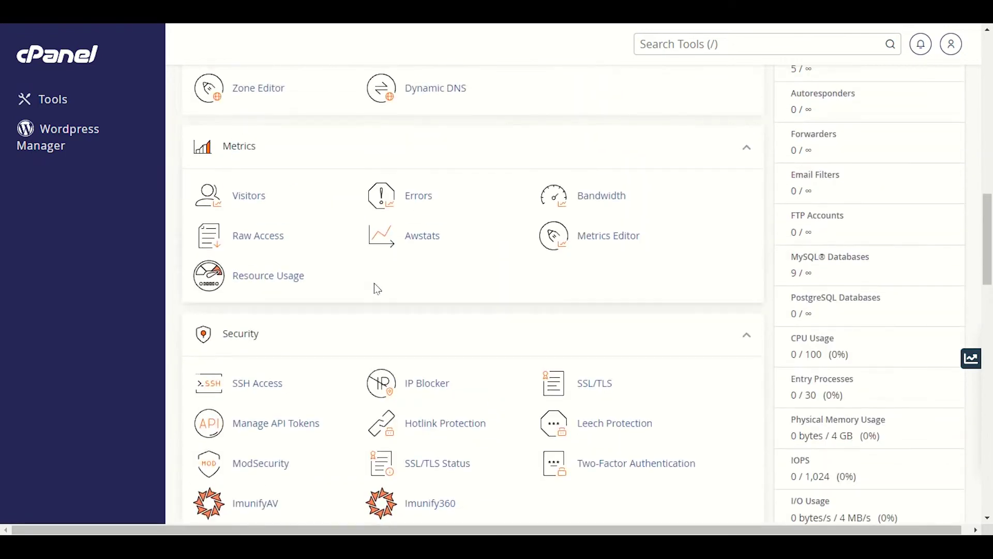
scroll(338, 190, up, 3)
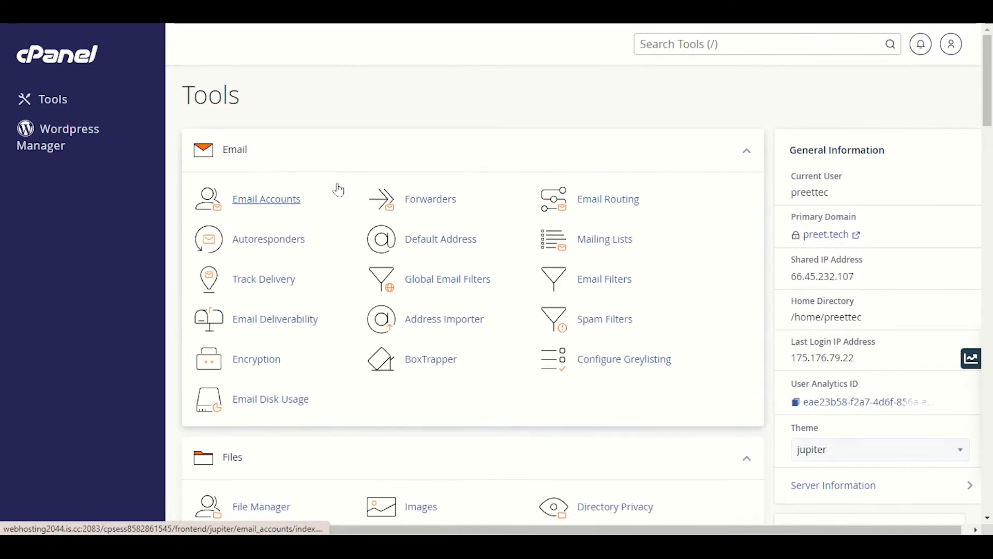
scroll(333, 197, down, 2)
scroll(335, 199, up, 1)
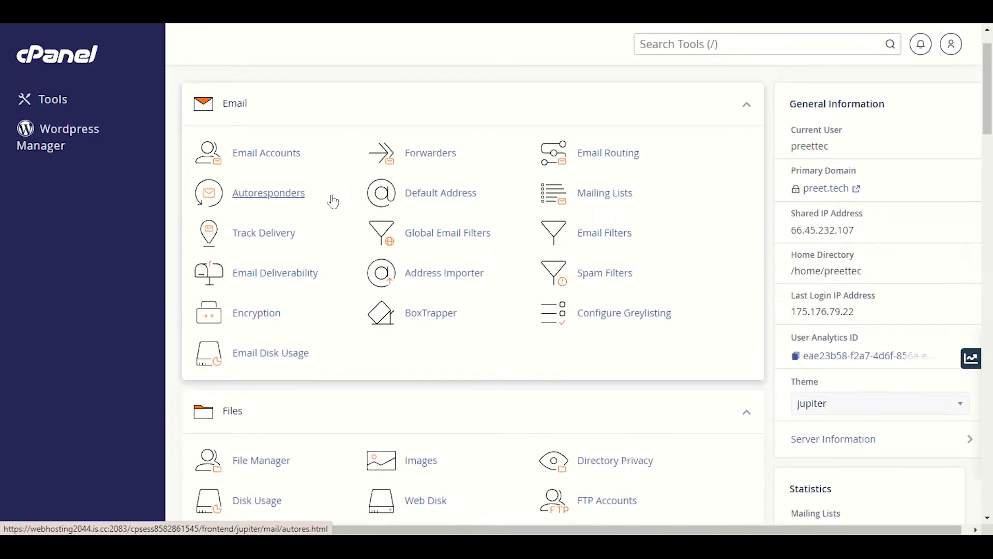
scroll(333, 199, up, 1)
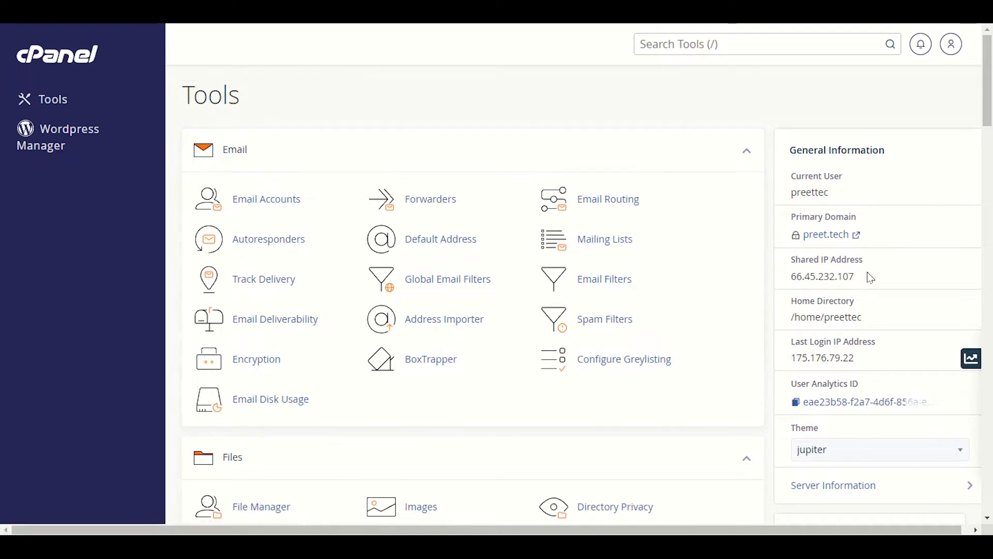
drag(869, 278, 792, 278)
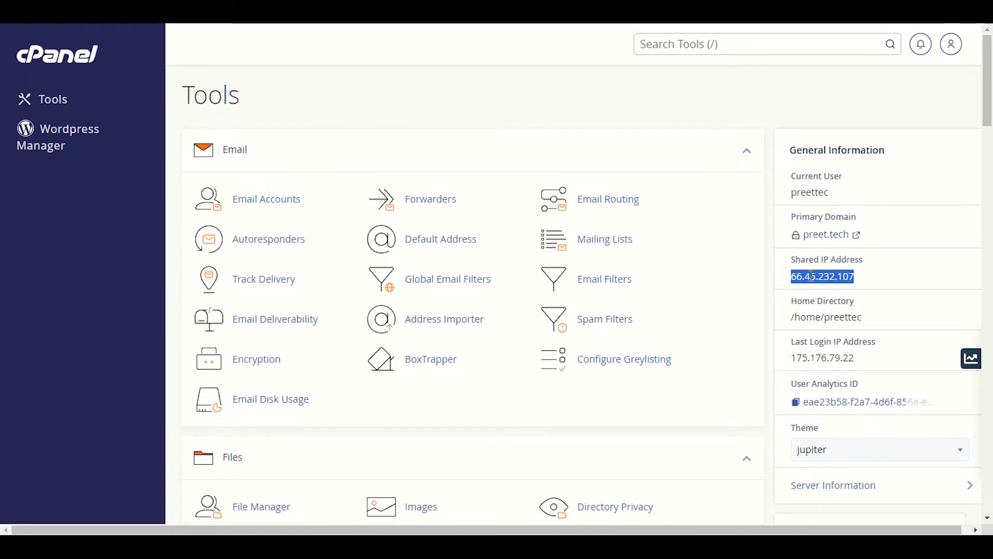
click(812, 276)
double_click(826, 276)
right_click(826, 277)
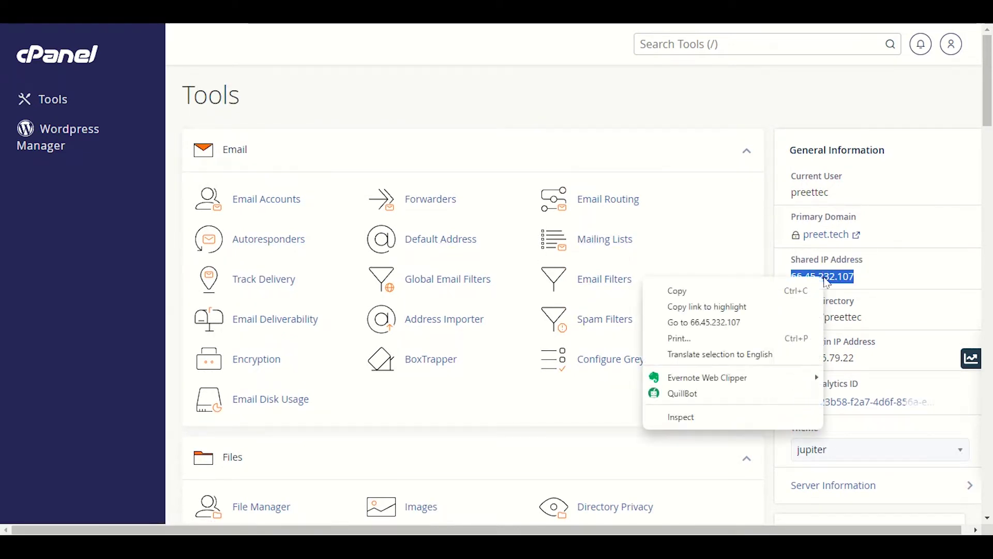
click(815, 287)
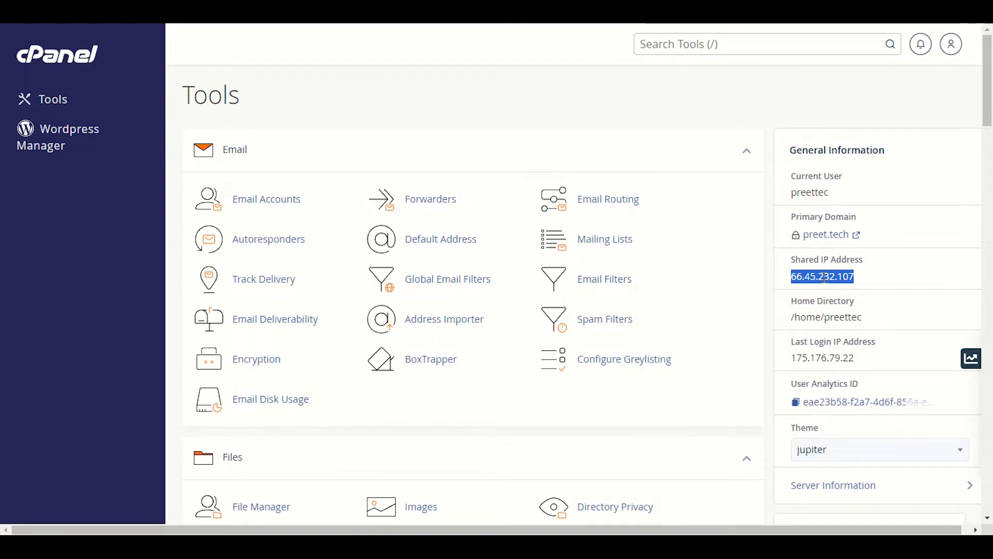
click(855, 278)
drag(859, 279, 786, 285)
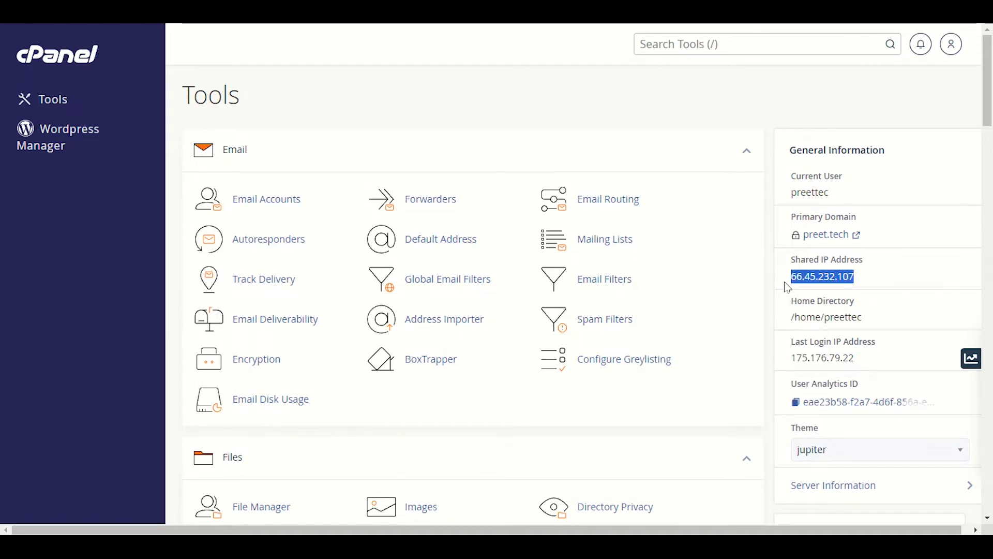
click(789, 288)
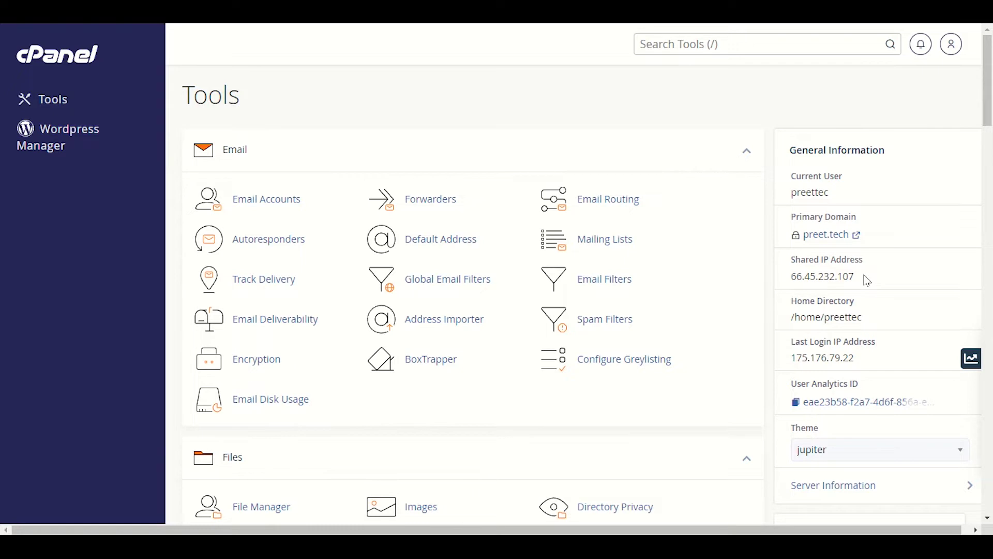
drag(855, 276, 787, 280)
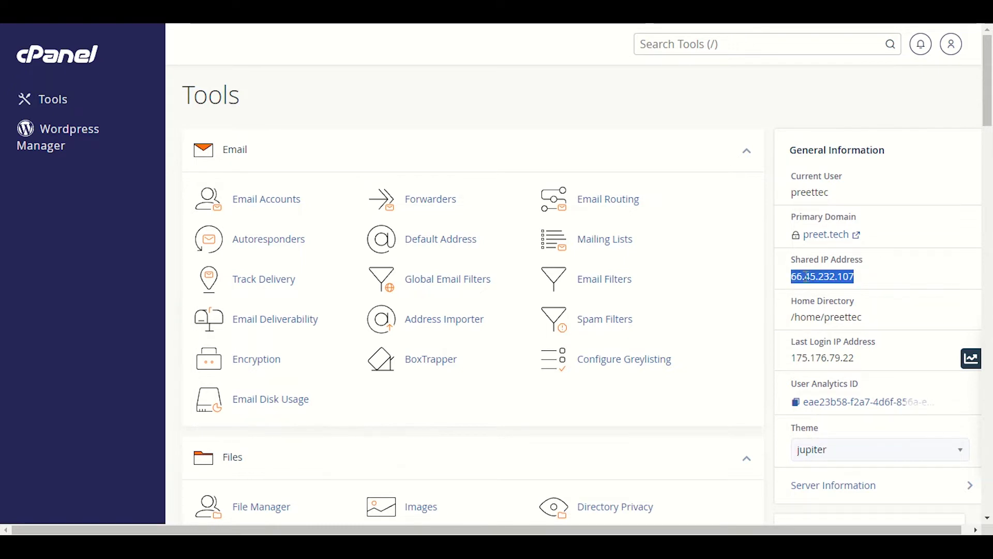
double_click(808, 276)
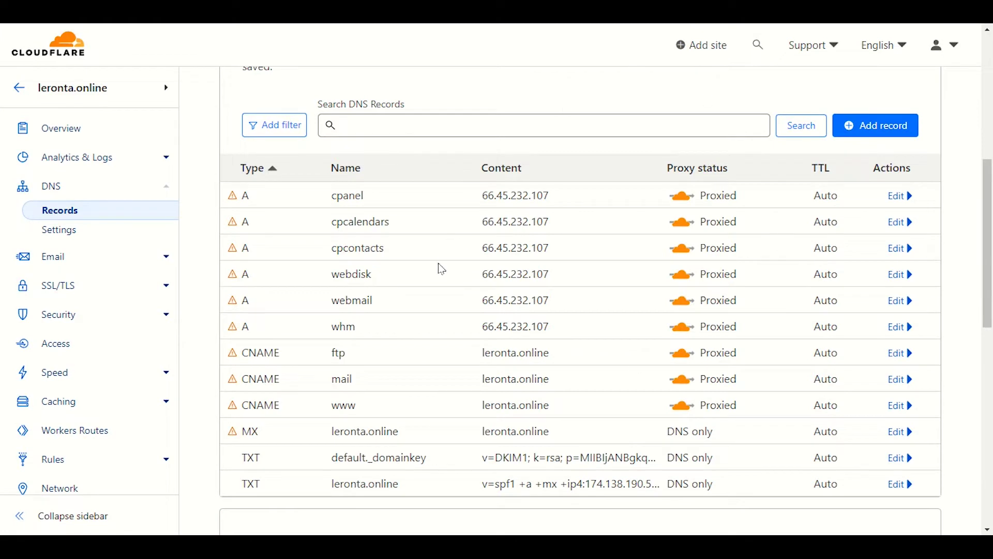
Switch back to Cloudflare and examine the name and content of leronta.online's www CNAME record.
scroll(441, 265, up, 1)
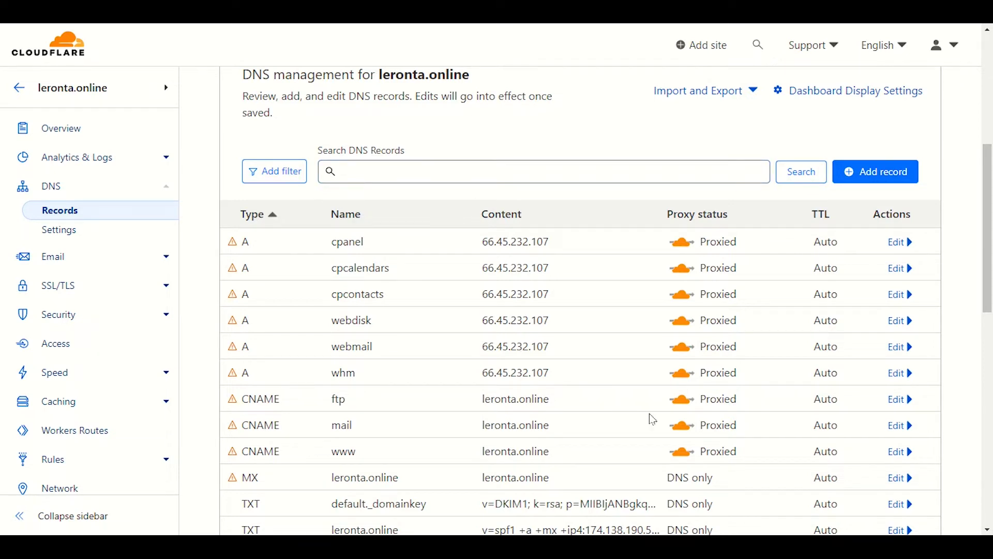
drag(365, 460, 328, 454)
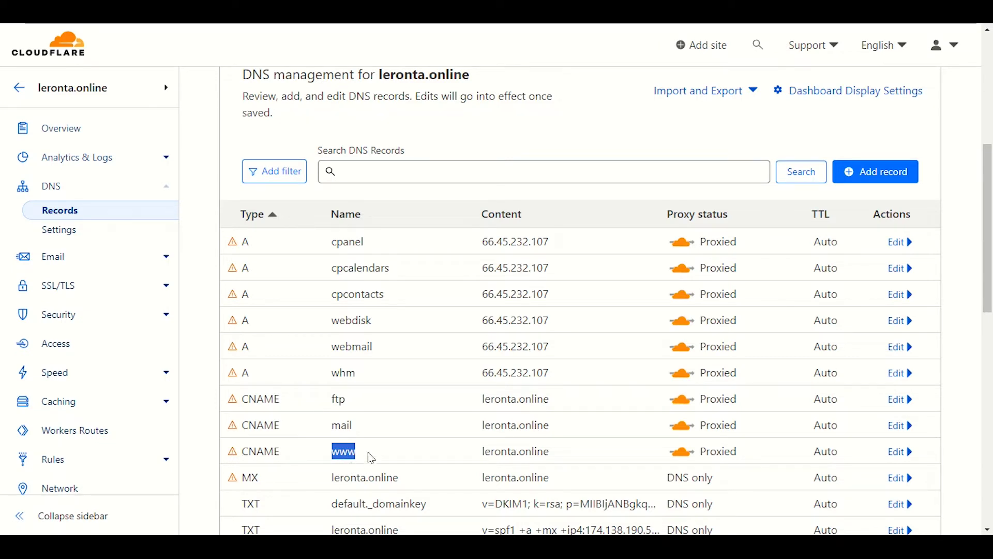
click(575, 460)
drag(575, 459, 477, 464)
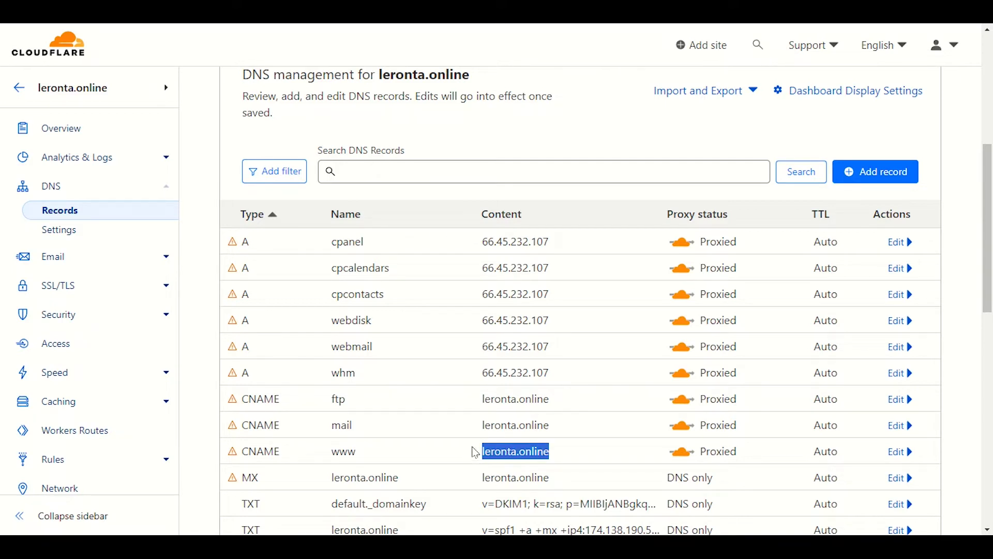
click(384, 458)
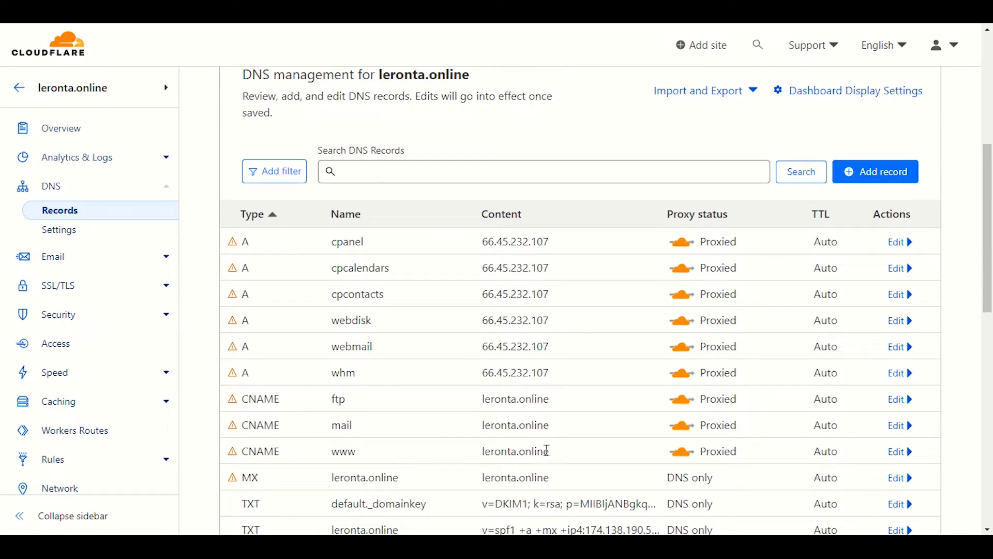
Check the www CNAME record's content and start a new DNS record of type A for leronta.online.
drag(562, 456, 470, 457)
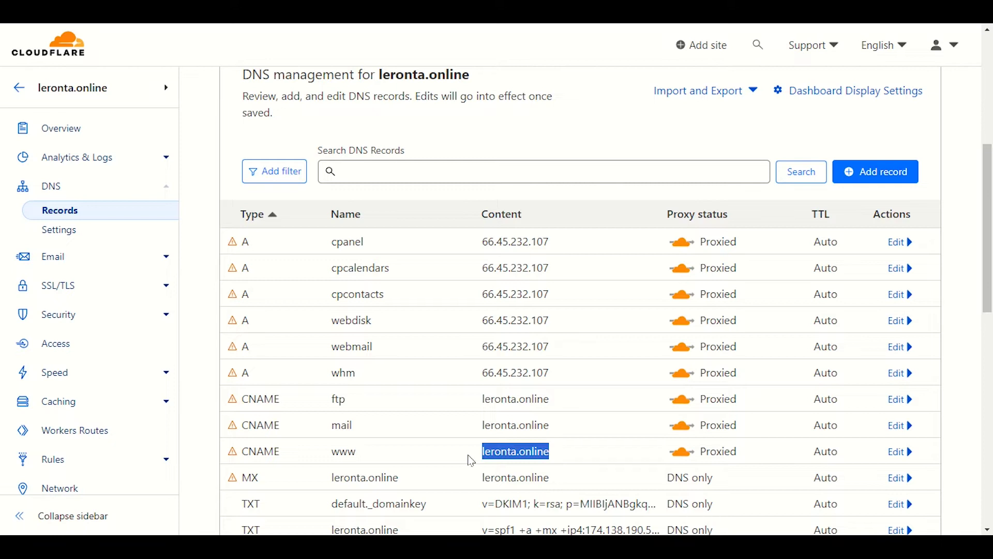
click(563, 459)
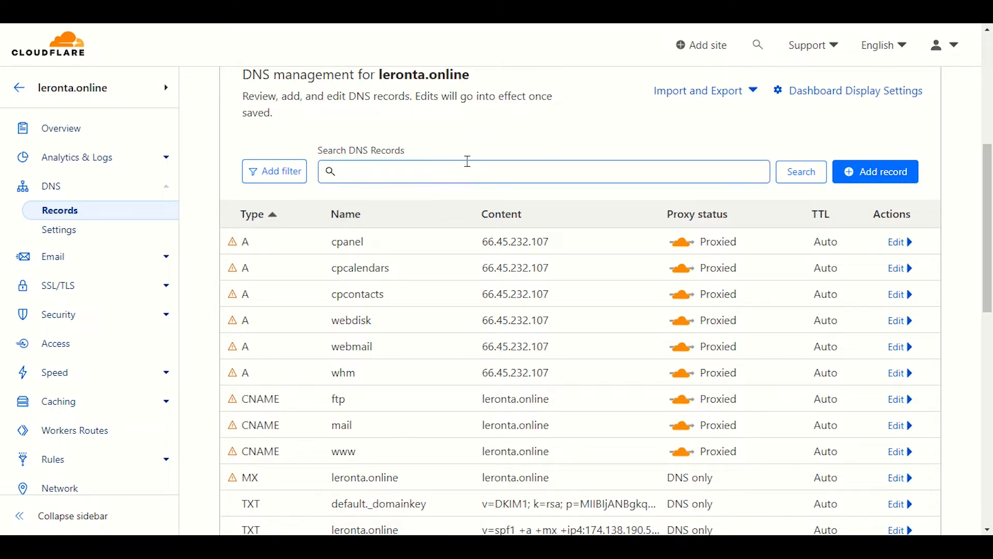
scroll(467, 161, up, 2)
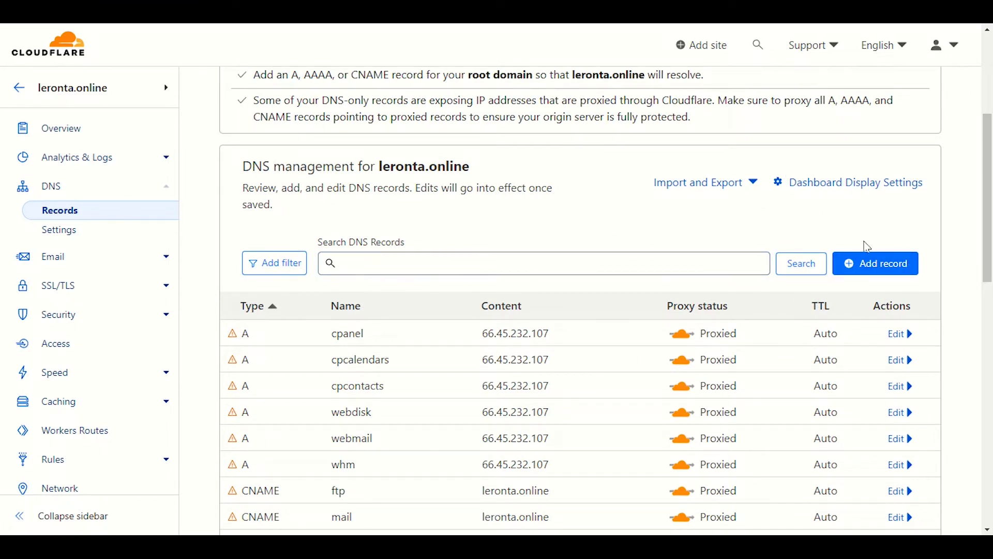
click(886, 262)
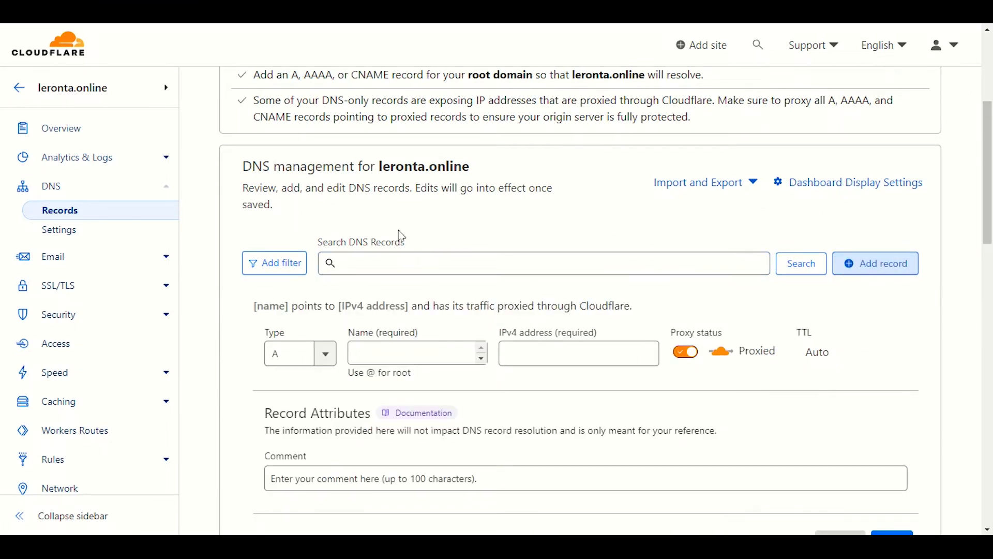
scroll(402, 236, down, 2)
click(321, 262)
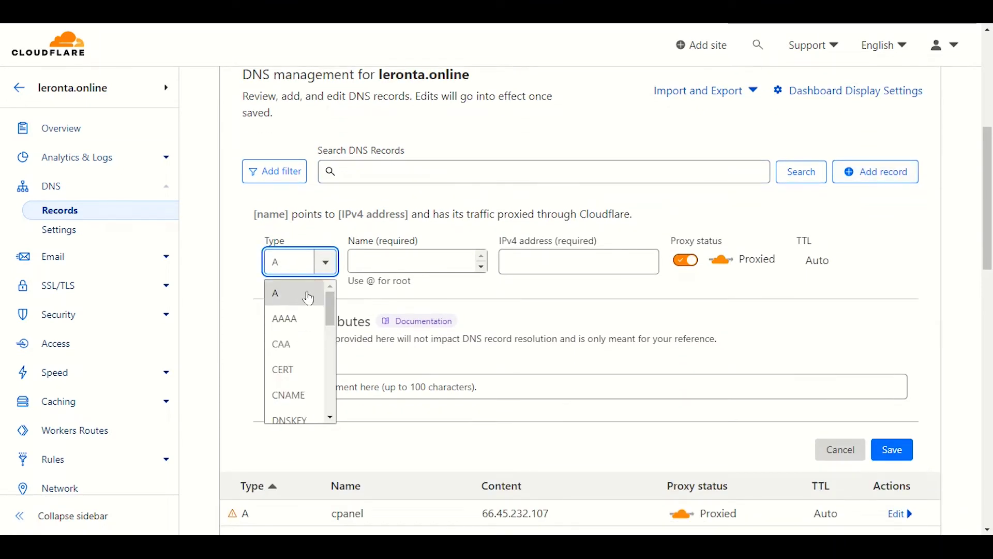
click(308, 299)
click(420, 262)
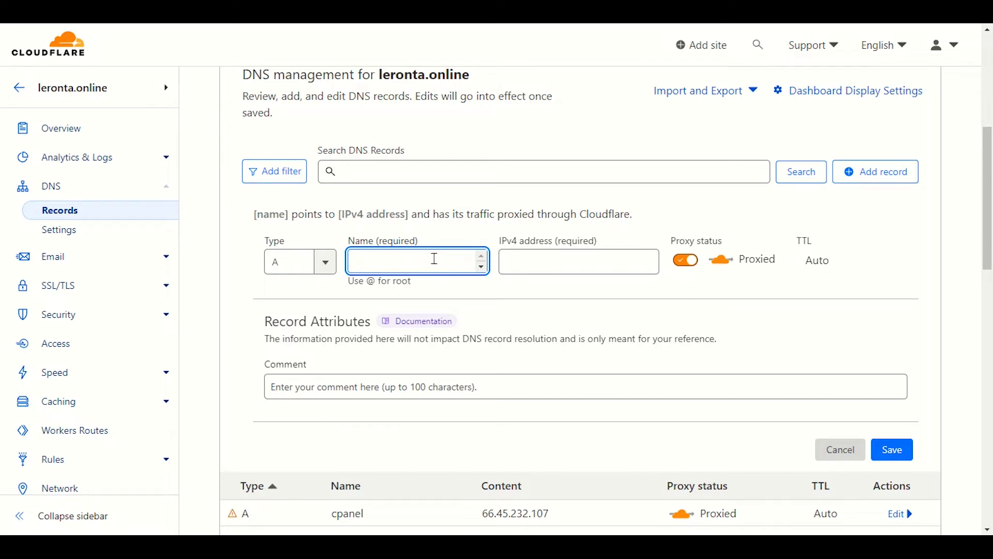
mouse_move(437, 243)
mouse_down()
mouse_move(410, 215)
mouse_move(366, 244)
mouse_move(431, 244)
mouse_up()
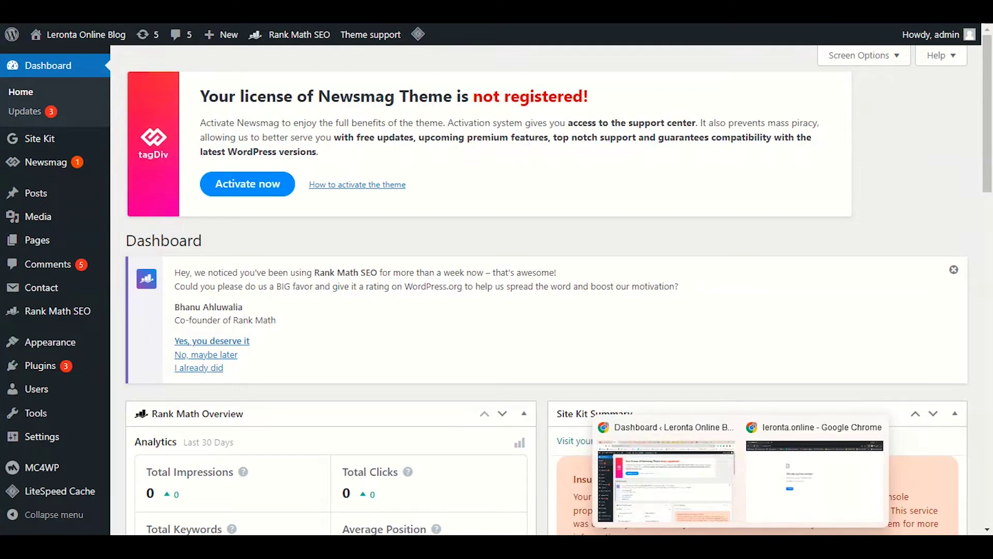
Switch to the browser window with the leronta.online error page and copy the site's web address.
click(740, 462)
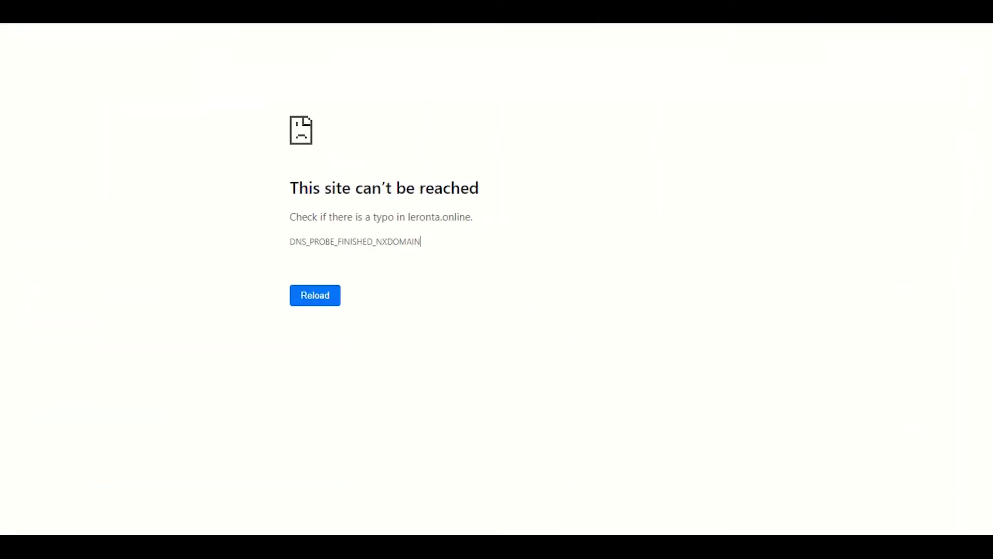
right_click(155, 20)
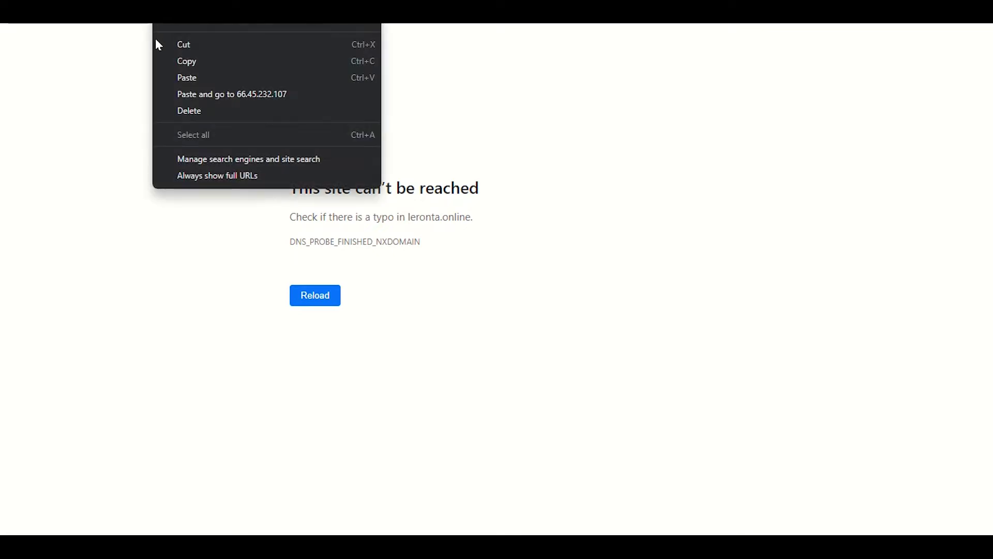
click(171, 61)
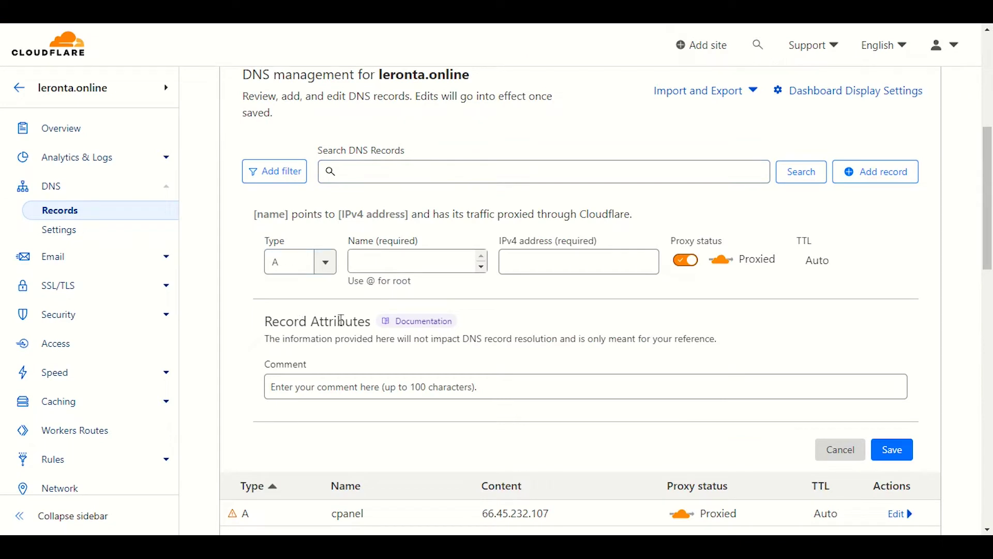
Back in Cloudflare, paste the copied address as the new record's name and trim it to leronta.online.
click(393, 260)
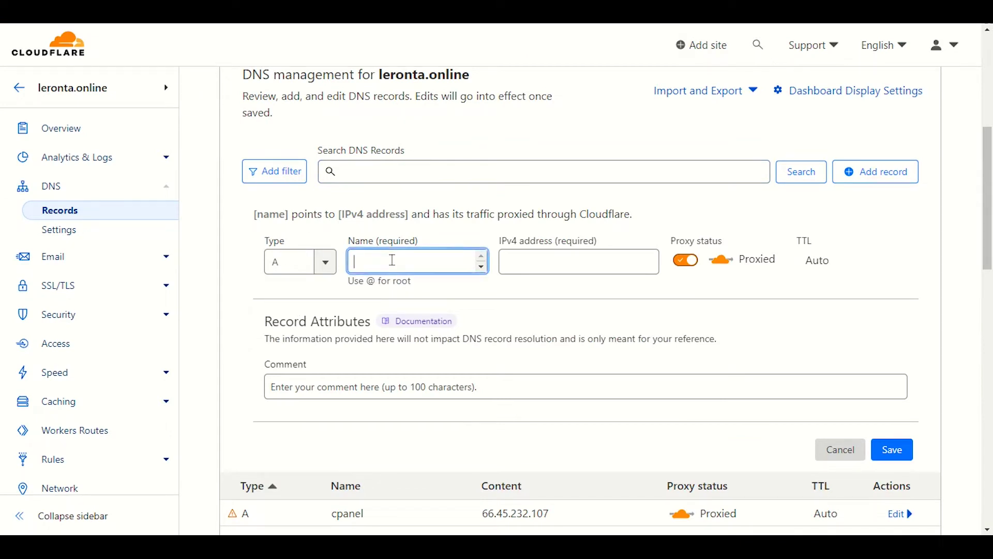
right_click(392, 259)
click(413, 366)
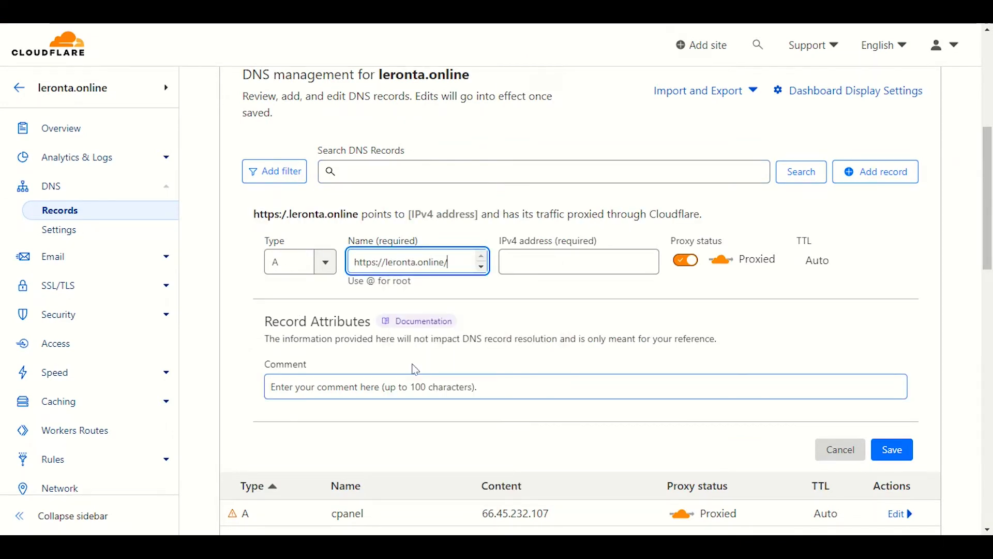
drag(385, 261, 325, 272)
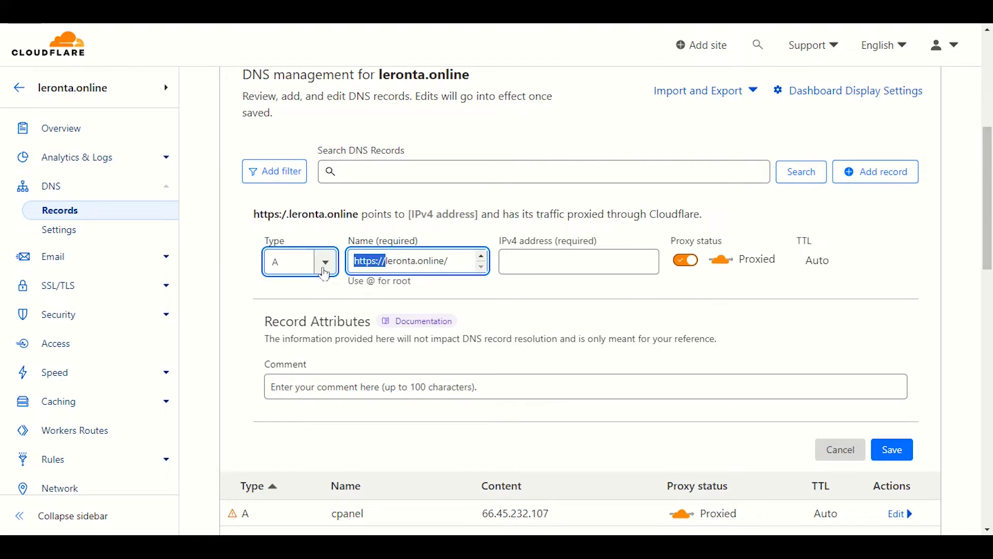
key(BackSpace)
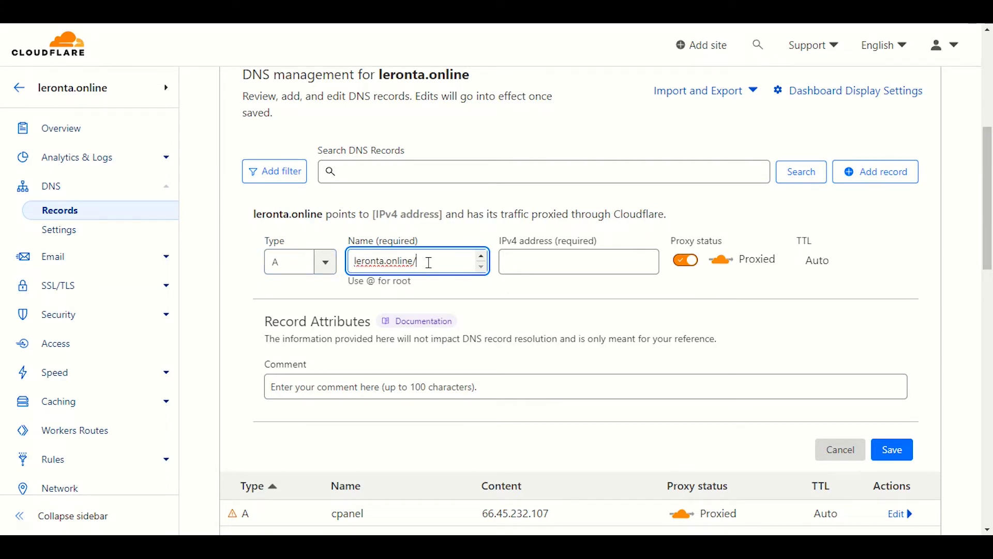
key(BackSpace)
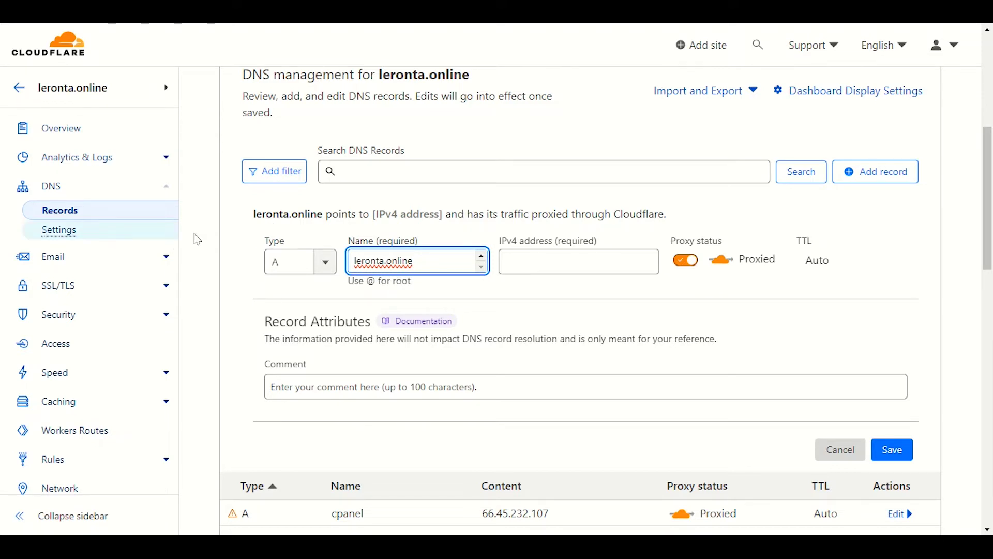
drag(253, 214, 375, 226)
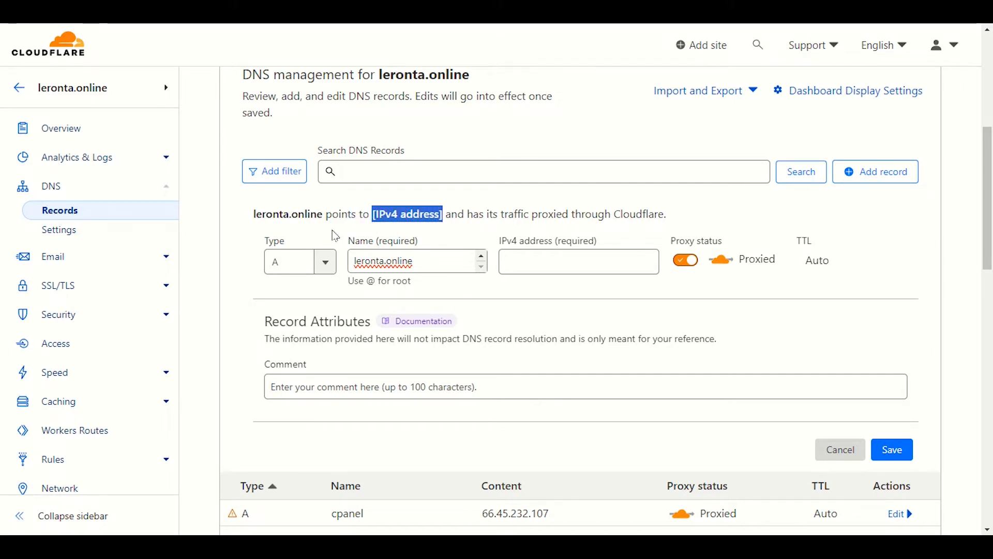
click(450, 213)
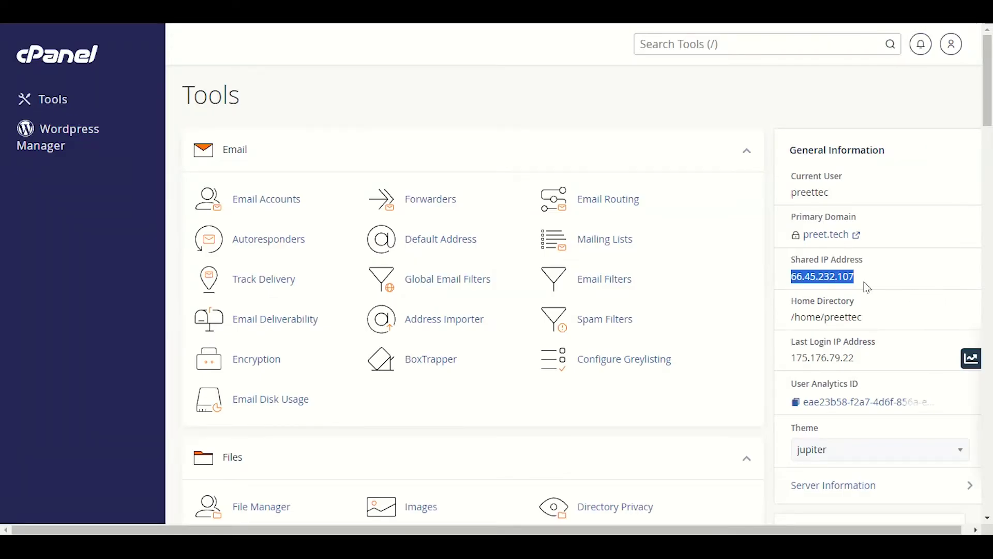
Copy the Shared IP Address from cPanel and paste it as the new A record's IPv4 address, 66.45.232.107.
right_click(847, 276)
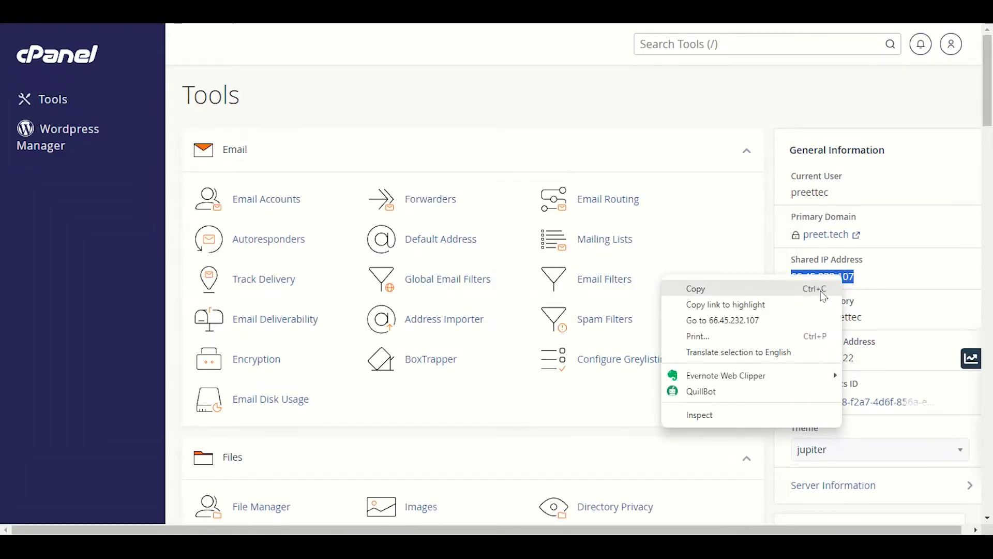
click(822, 290)
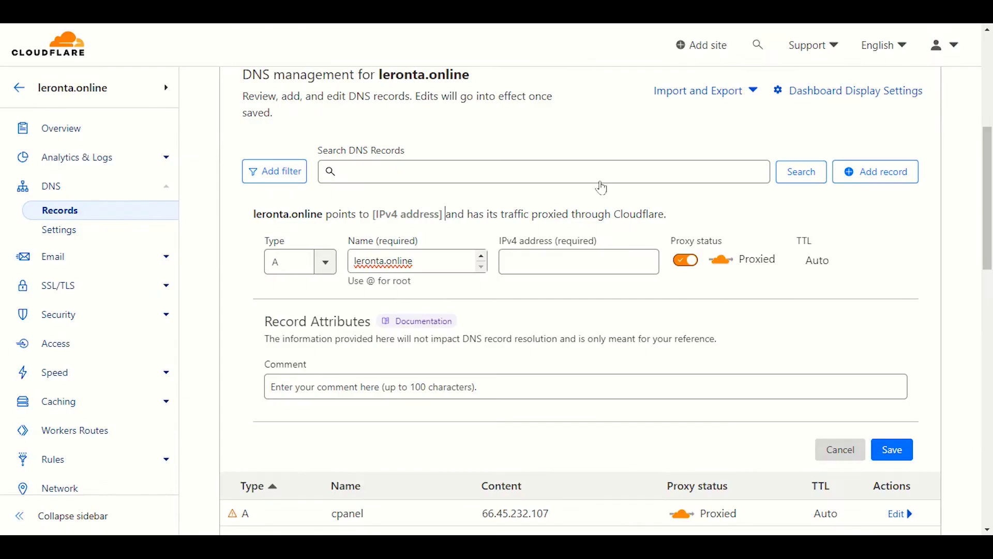
click(554, 253)
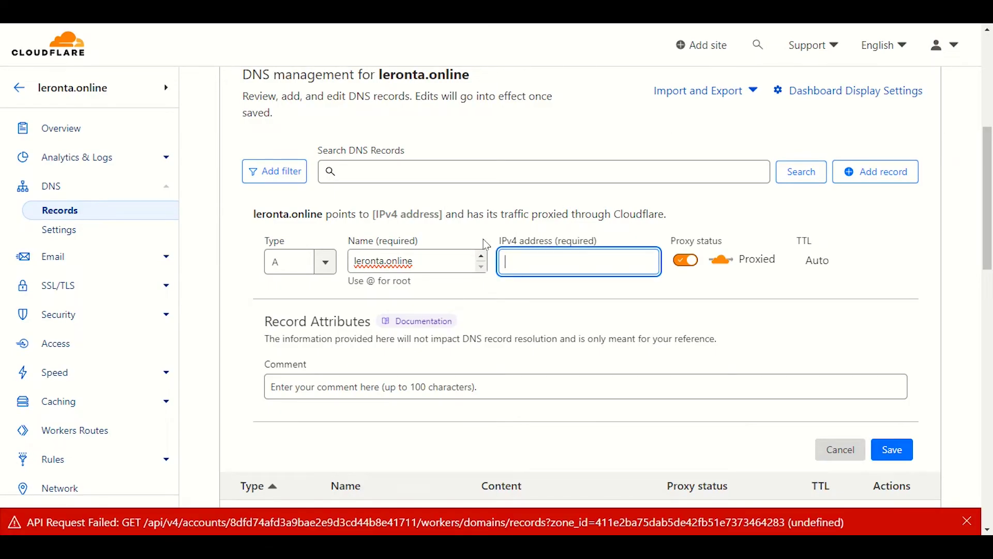
right_click(552, 261)
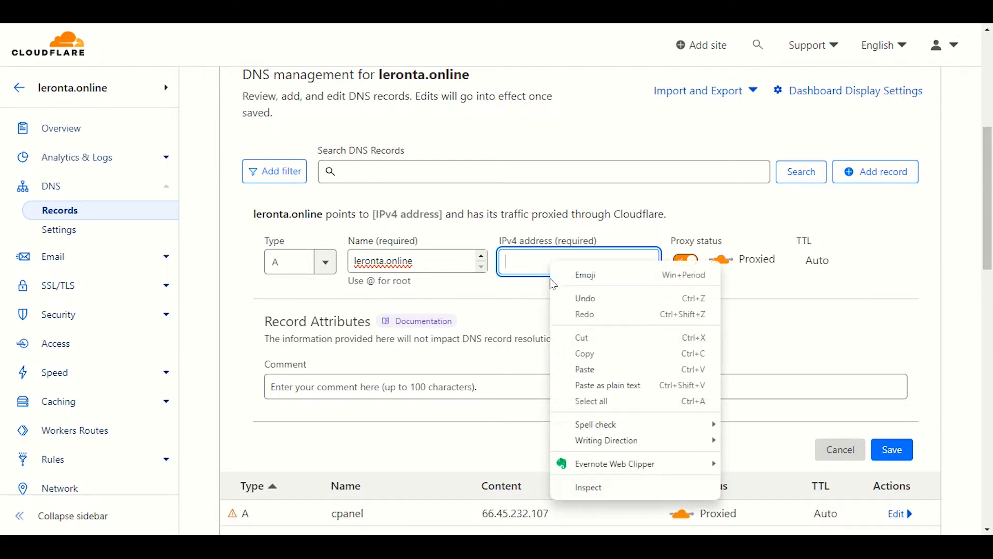
click(577, 369)
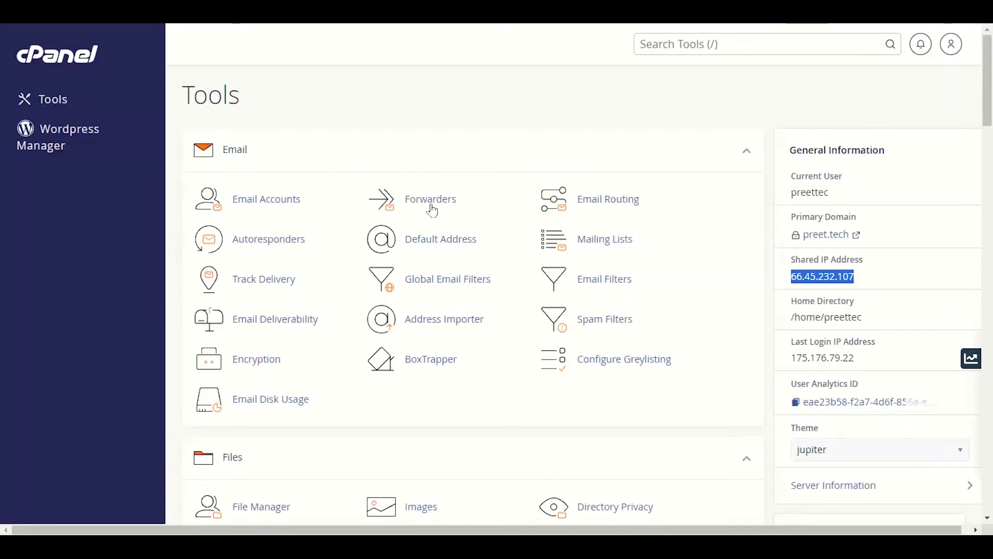
Compare the Shared IP Address in cPanel with the domain and IP address in the new Cloudflare record's summary.
scroll(533, 269, down, 2)
scroll(533, 272, up, 2)
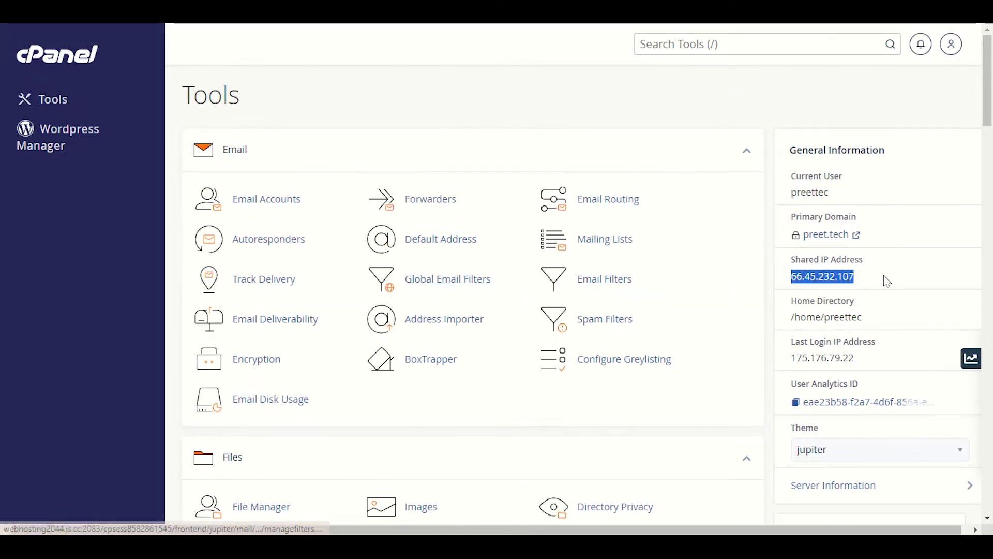
click(897, 289)
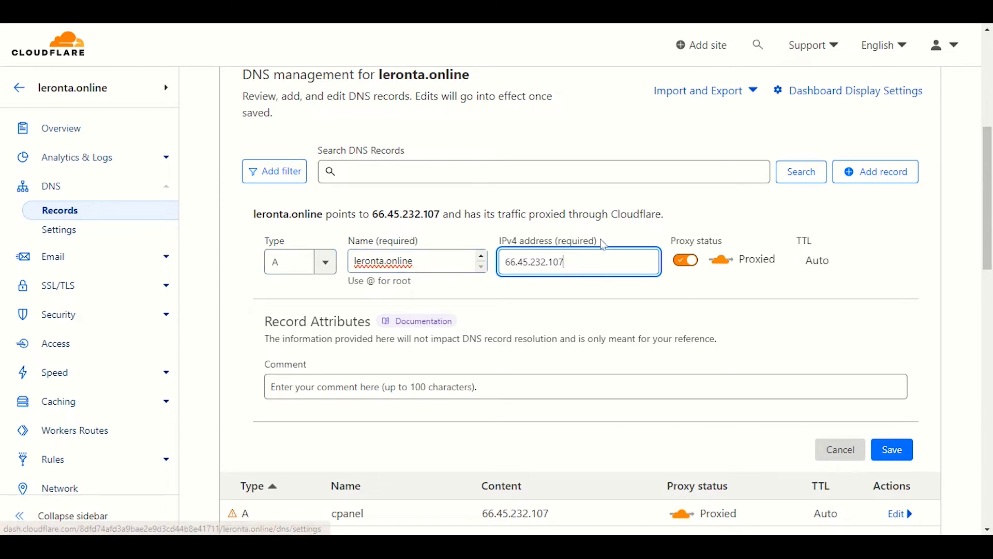
drag(251, 214, 333, 220)
click(339, 217)
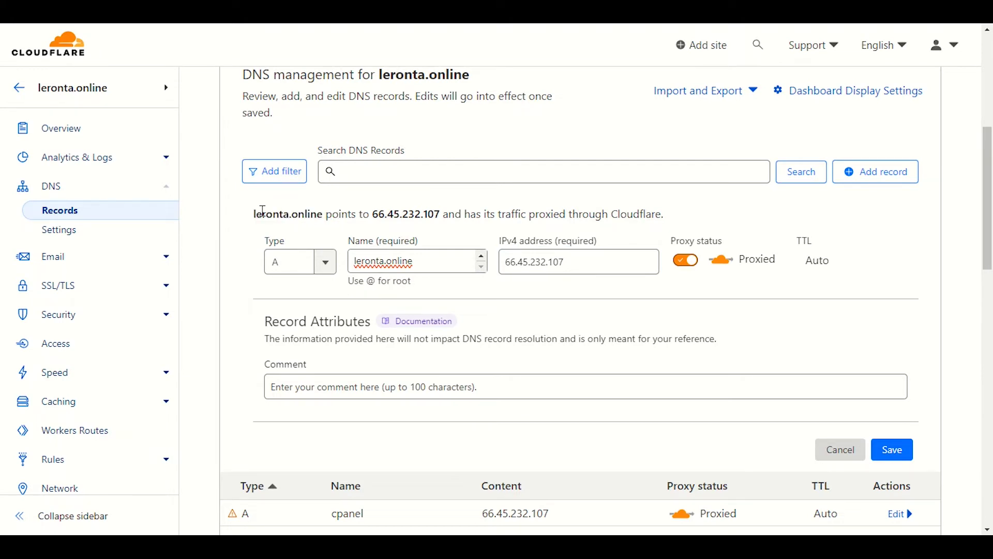
drag(371, 214, 444, 213)
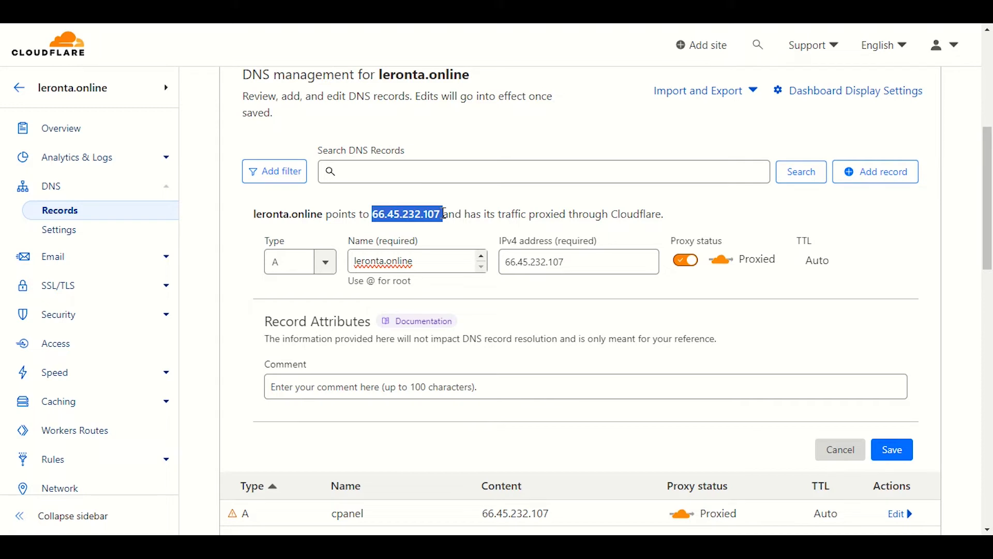
click(457, 238)
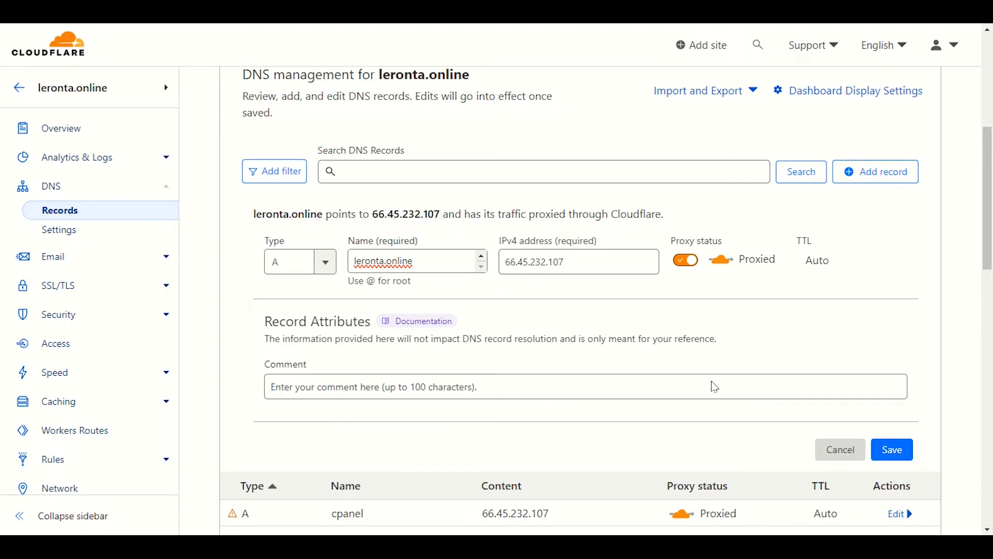
Switch to the leronta.online browser window and examine the error message and its DNS error code.
mouse_move(755, 548)
click(782, 492)
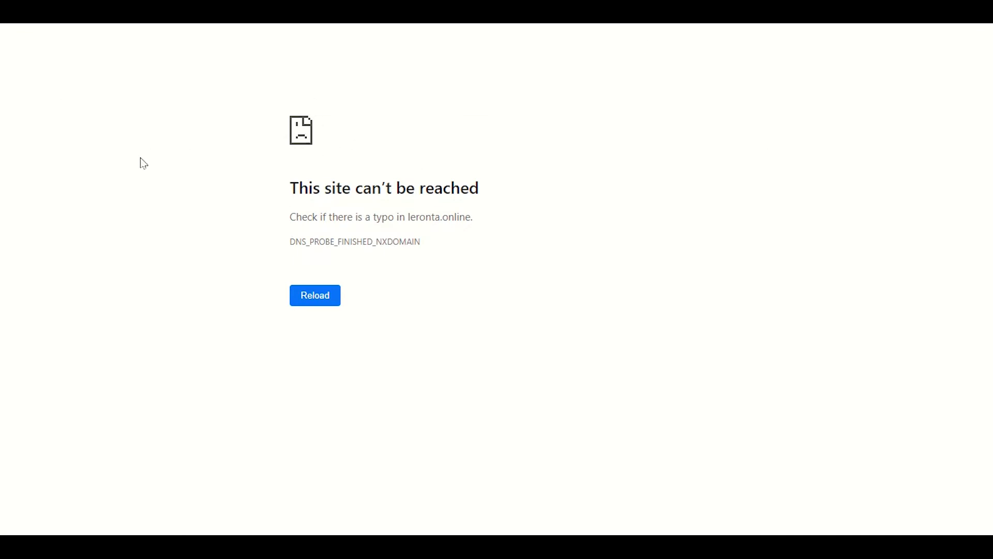
drag(489, 196, 255, 194)
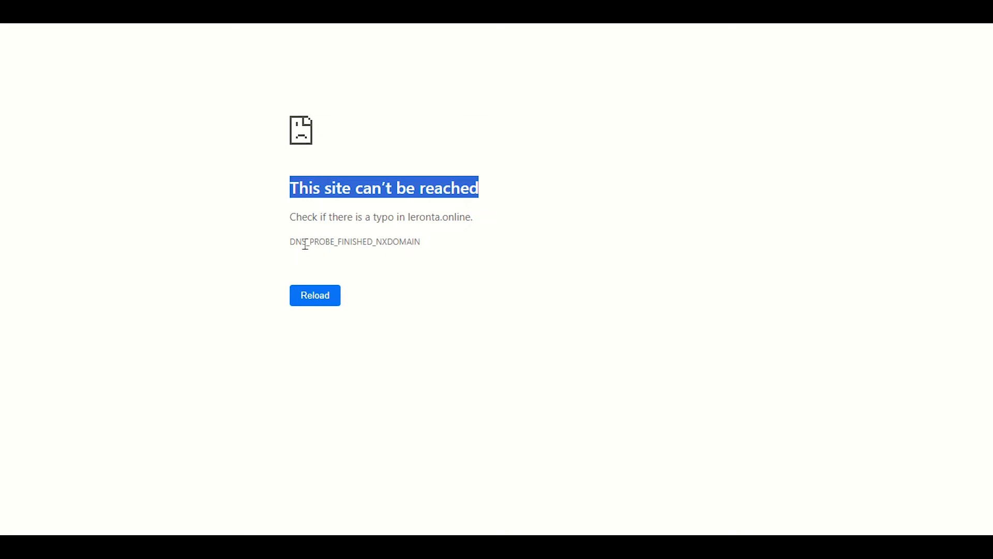
drag(292, 243, 360, 247)
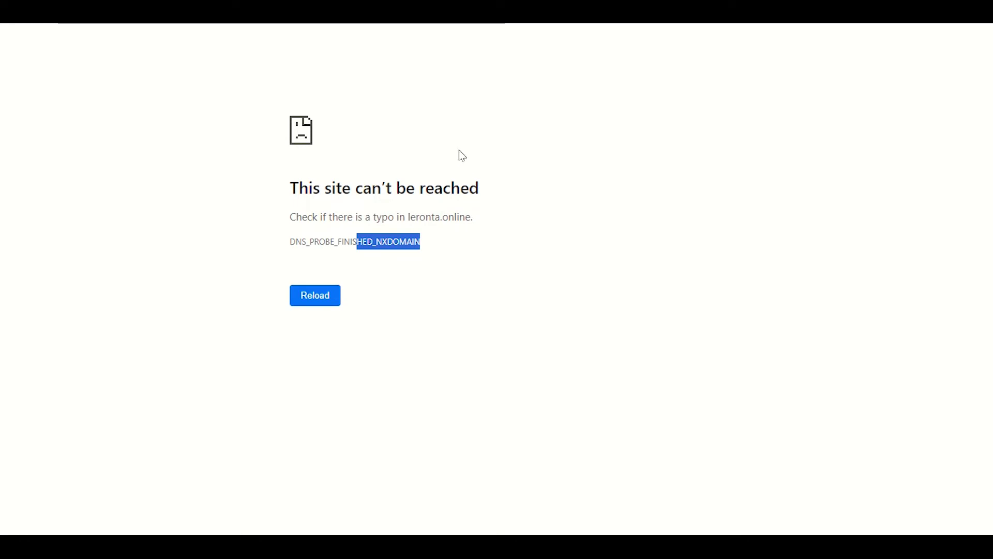
click(413, 242)
drag(420, 242, 266, 251)
click(277, 252)
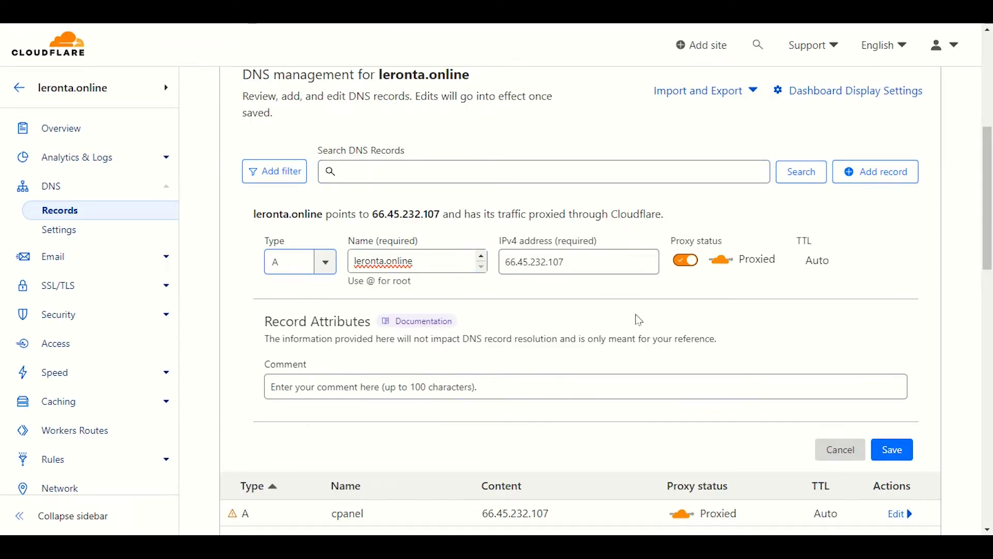
Back in Cloudflare, save the new A record and check its content in the DNS records list.
click(887, 454)
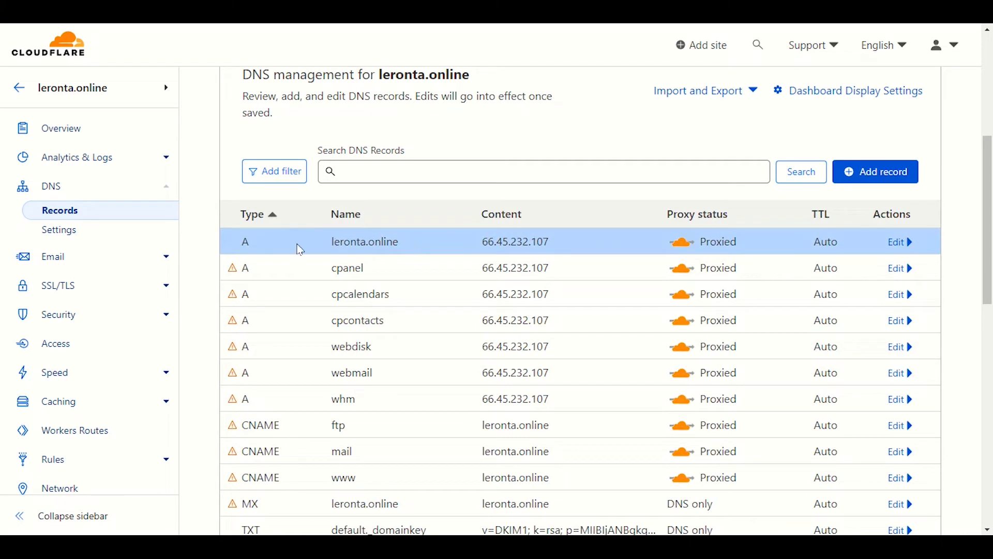
scroll(429, 247, down, 1)
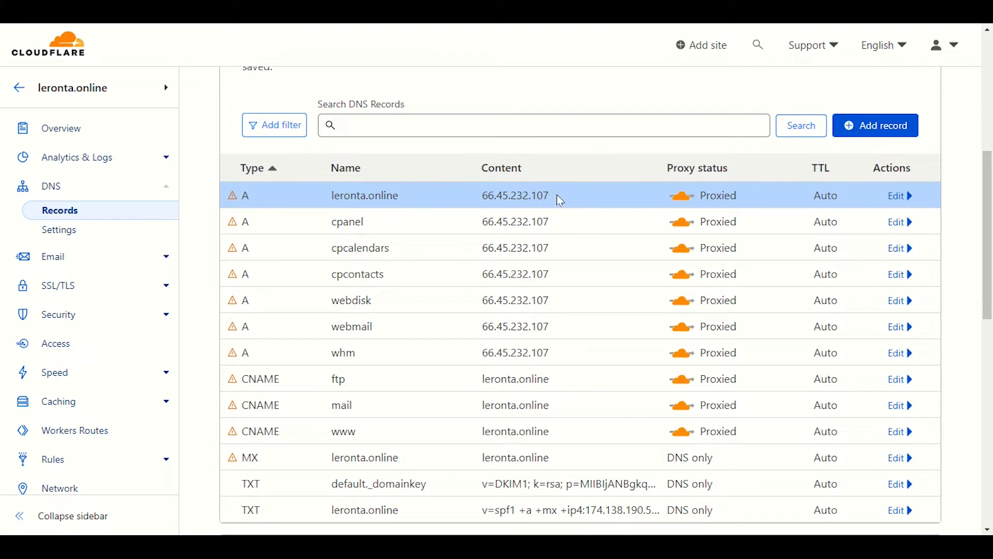
drag(557, 195, 485, 194)
click(526, 195)
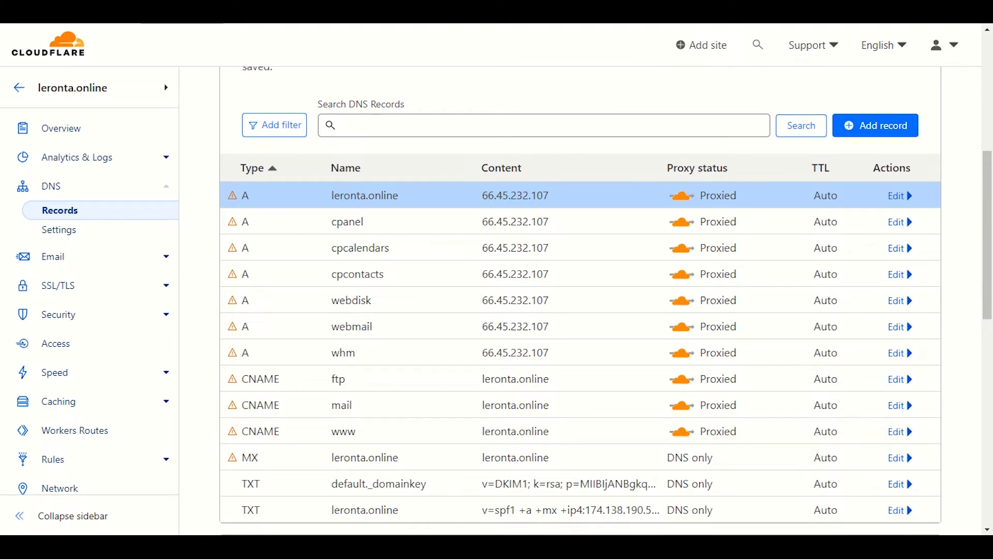
Switch to the leronta.online browser window and reload the page several times to test whether the site loads.
click(807, 538)
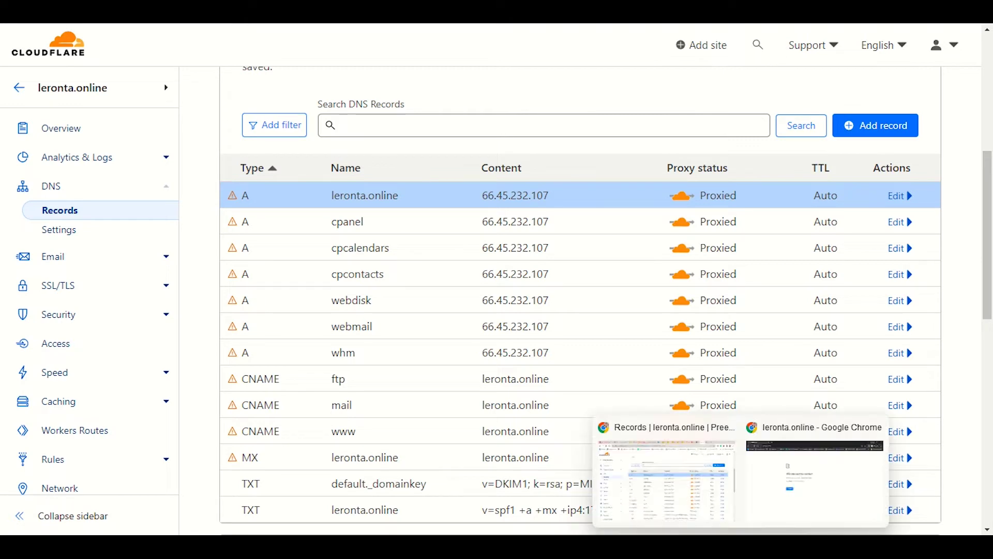
click(767, 471)
right_click(161, 118)
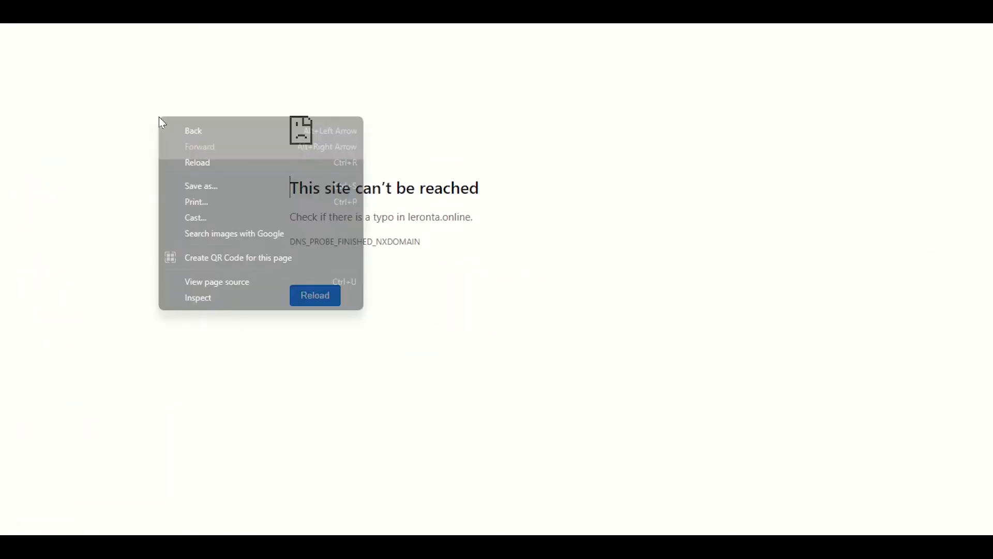
click(192, 162)
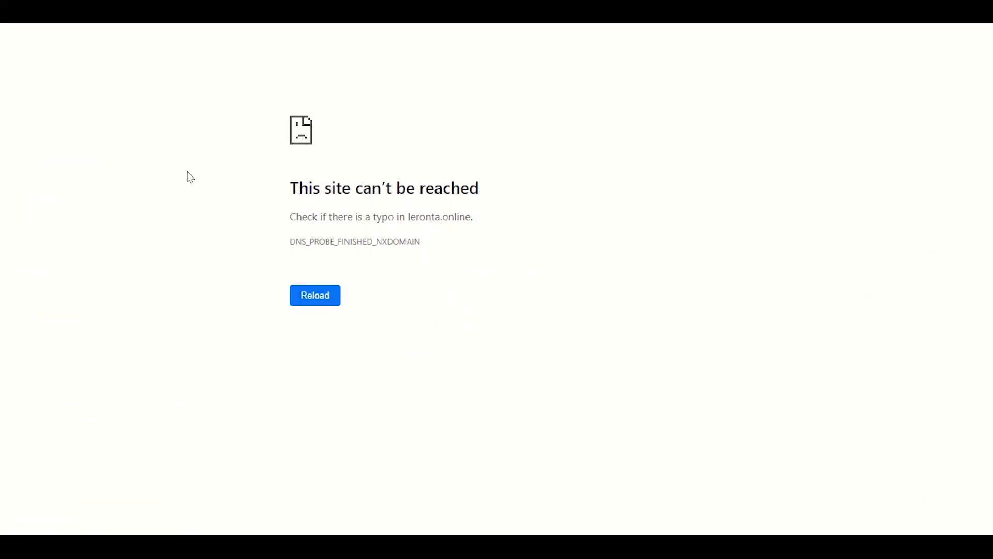
right_click(191, 177)
click(202, 217)
right_click(118, 180)
click(149, 226)
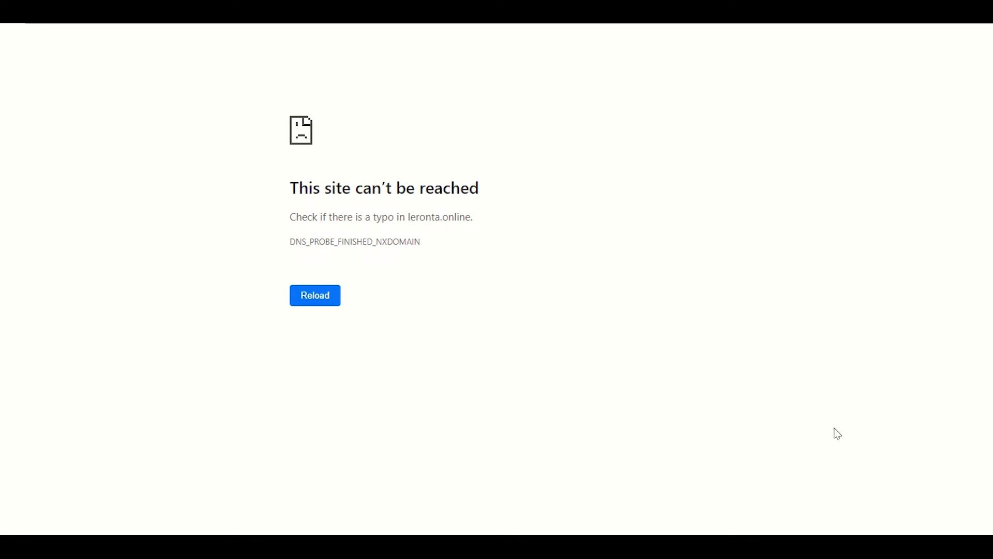
Return to the Cloudflare DNS records and review the subdomain A records, including cpanel, webdisk, webmail and whm.
click(672, 484)
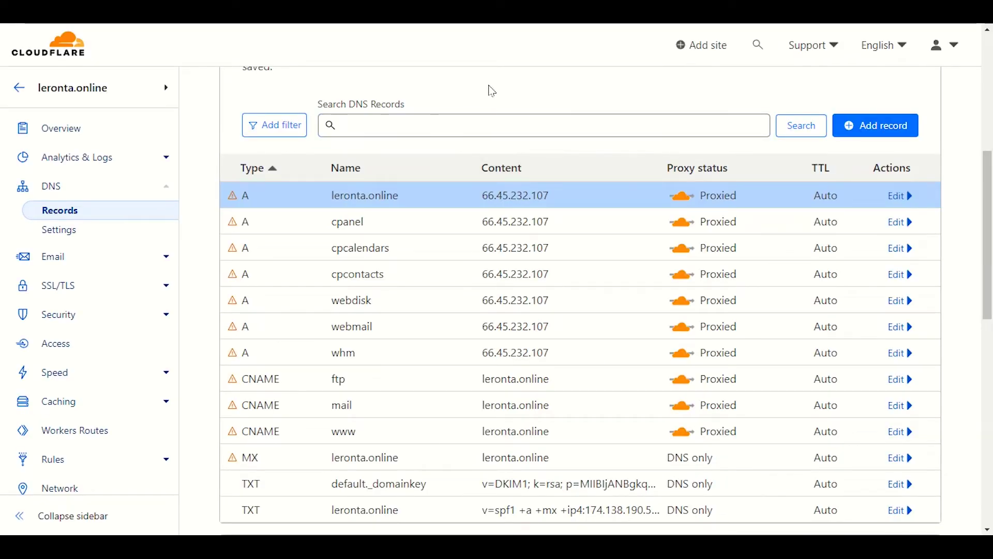
scroll(359, 207, down, 1)
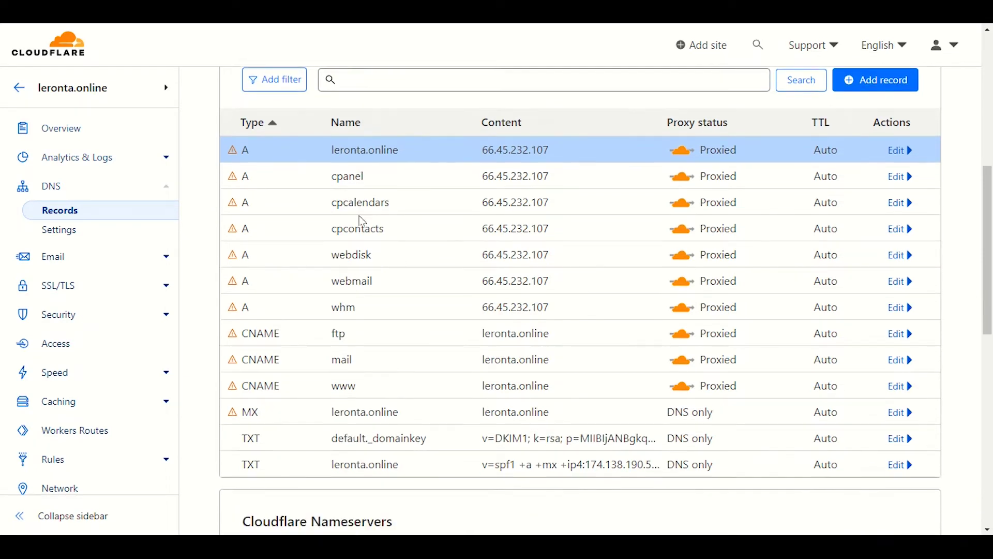
scroll(363, 221, down, 1)
scroll(489, 444, up, 1)
double_click(527, 176)
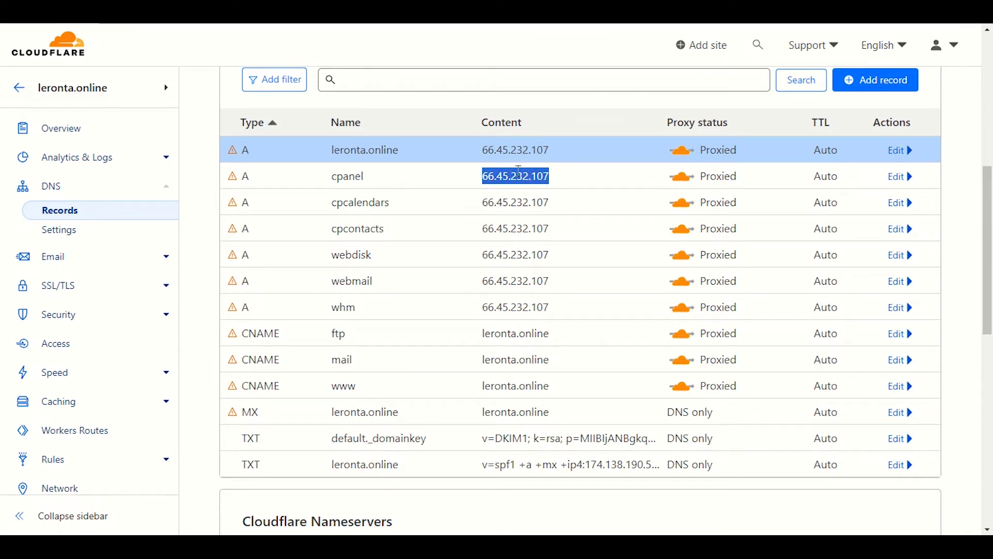
double_click(346, 259)
double_click(350, 283)
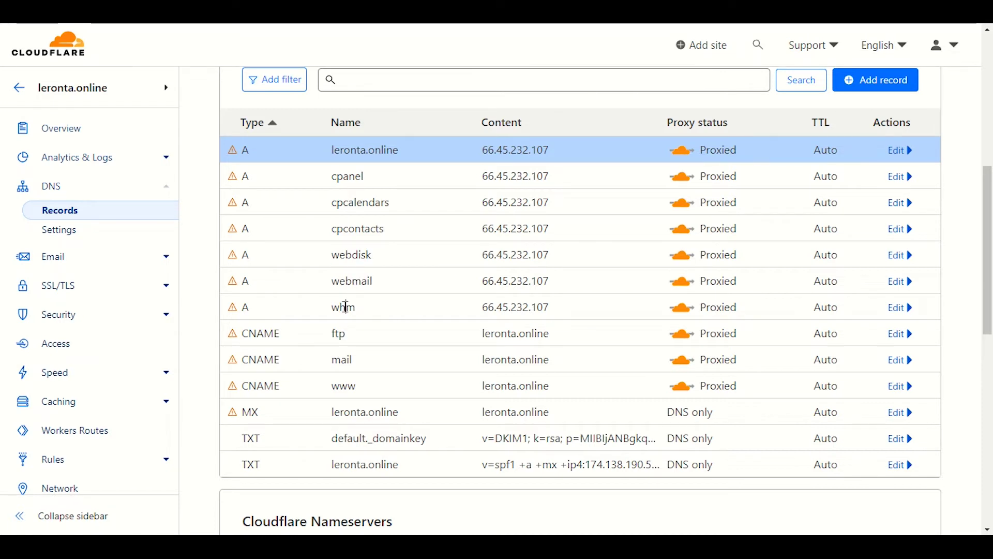
double_click(344, 307)
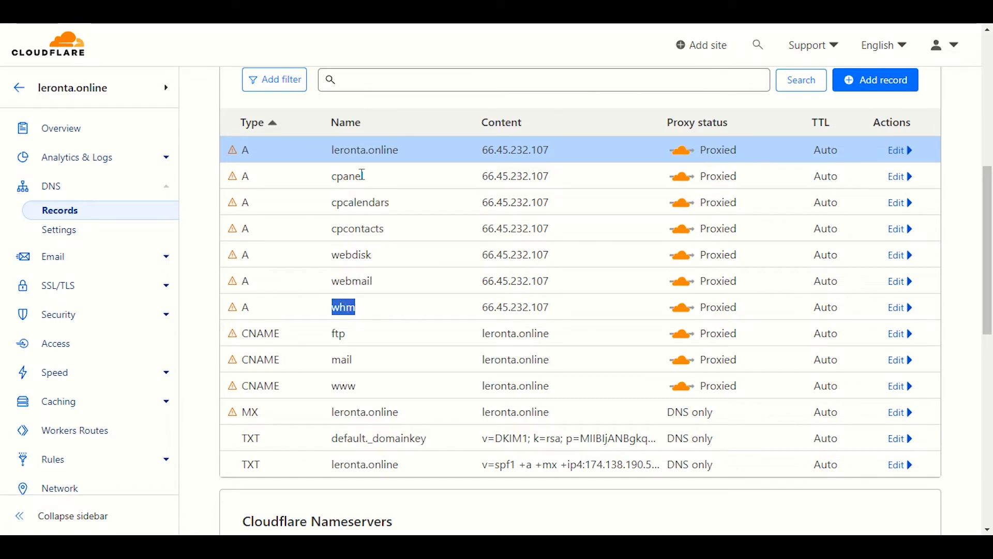
Check the IP addresses of the cpcontacts, webdisk and webmail A records against their names.
double_click(533, 229)
double_click(532, 254)
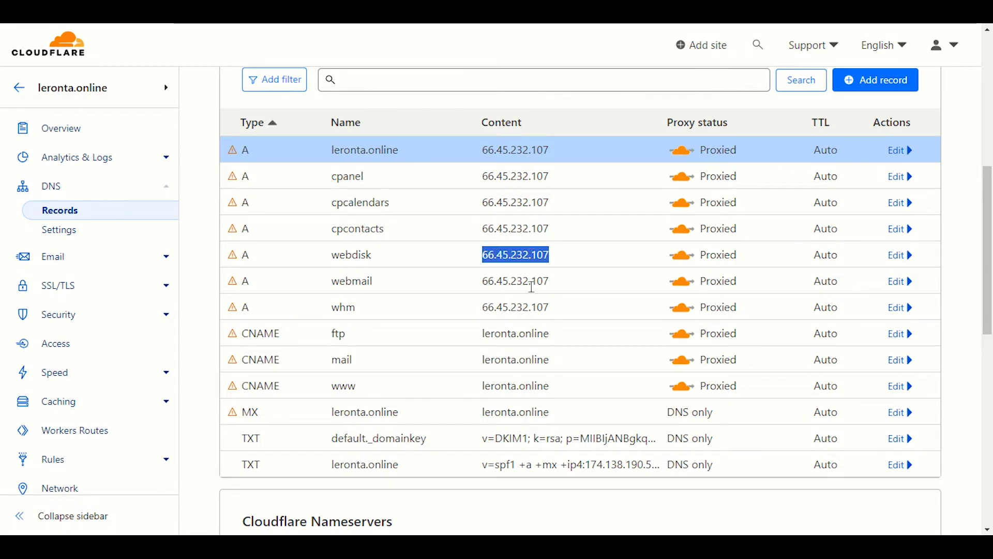
double_click(532, 281)
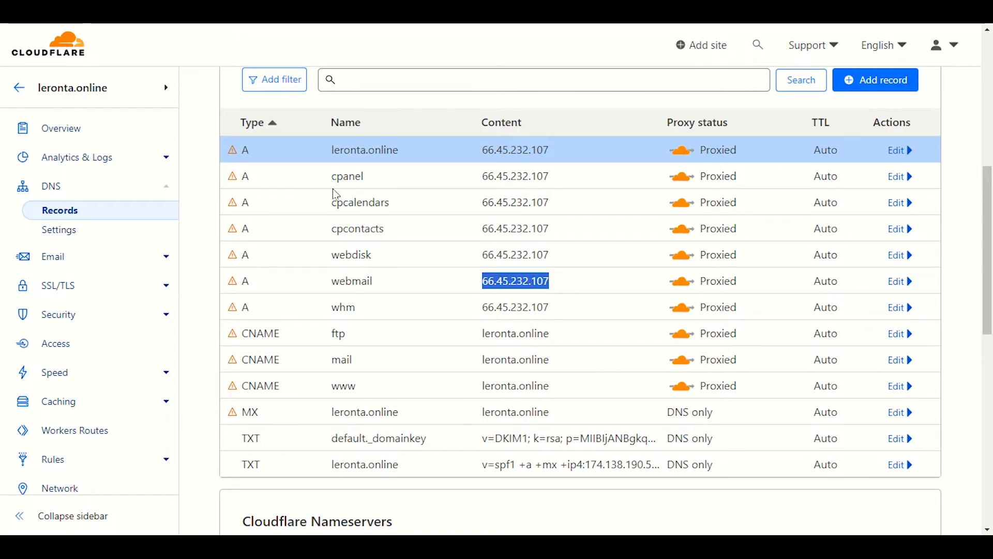
click(354, 191)
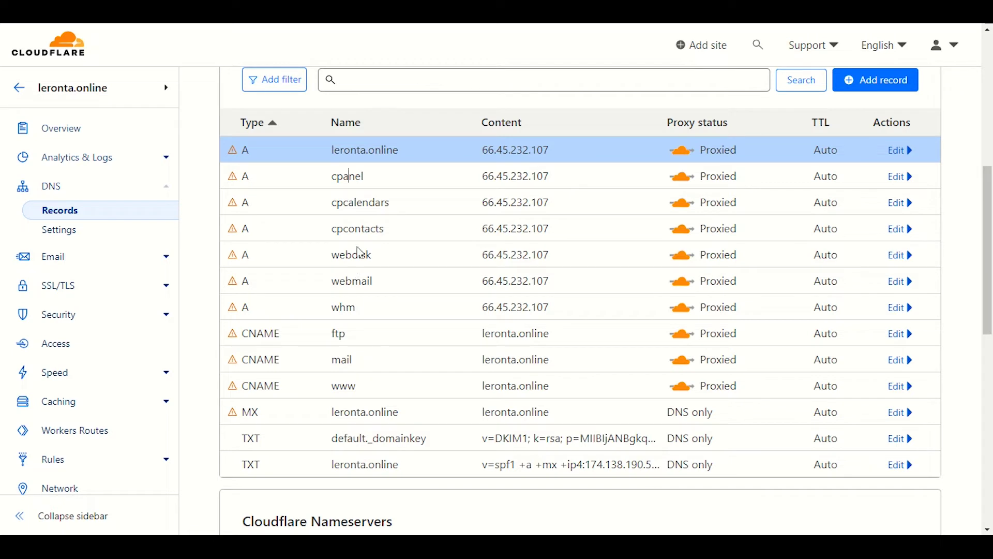
double_click(368, 283)
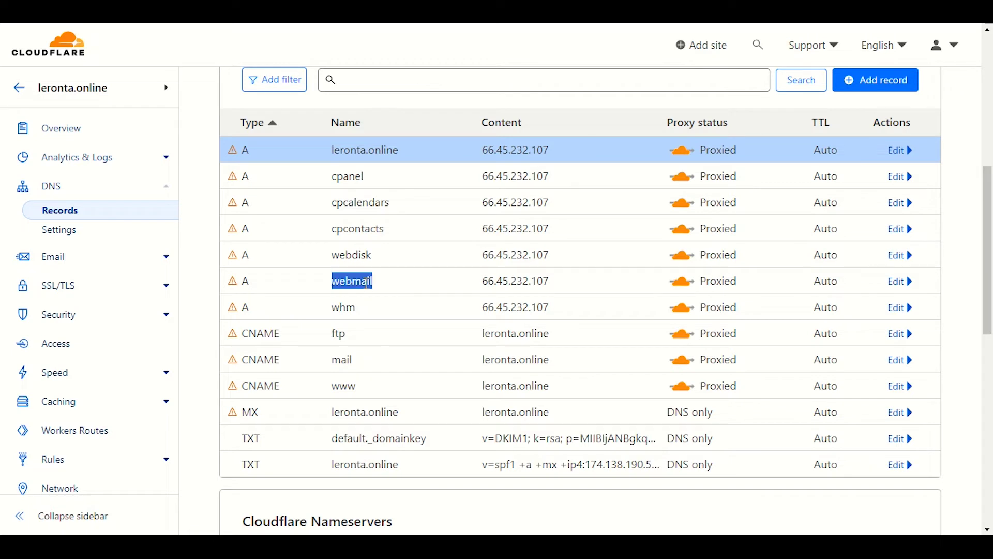
click(354, 308)
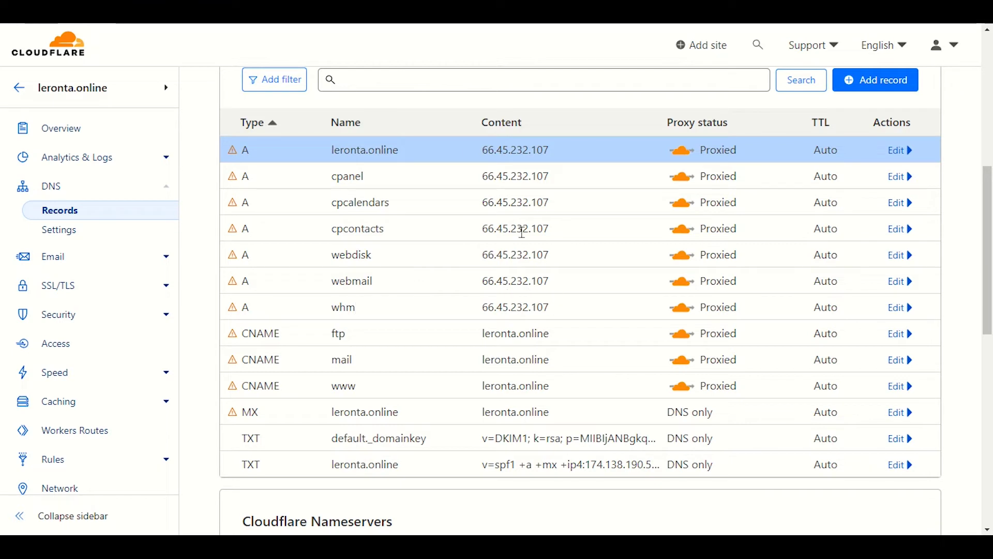
Compare the content of the subdomain A records with the IP address of the root leronta.online A record.
click(507, 123)
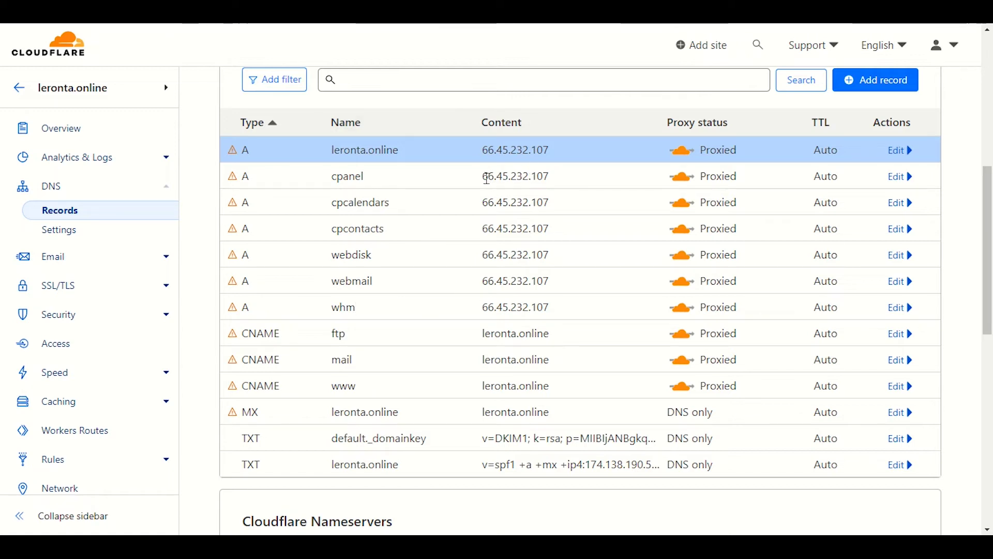
drag(481, 176, 482, 202)
double_click(502, 229)
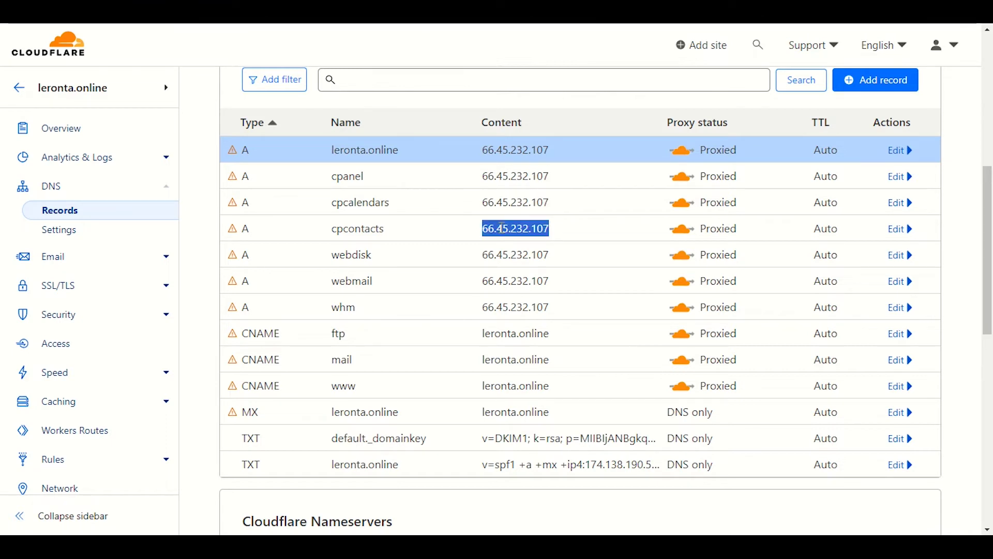
double_click(507, 255)
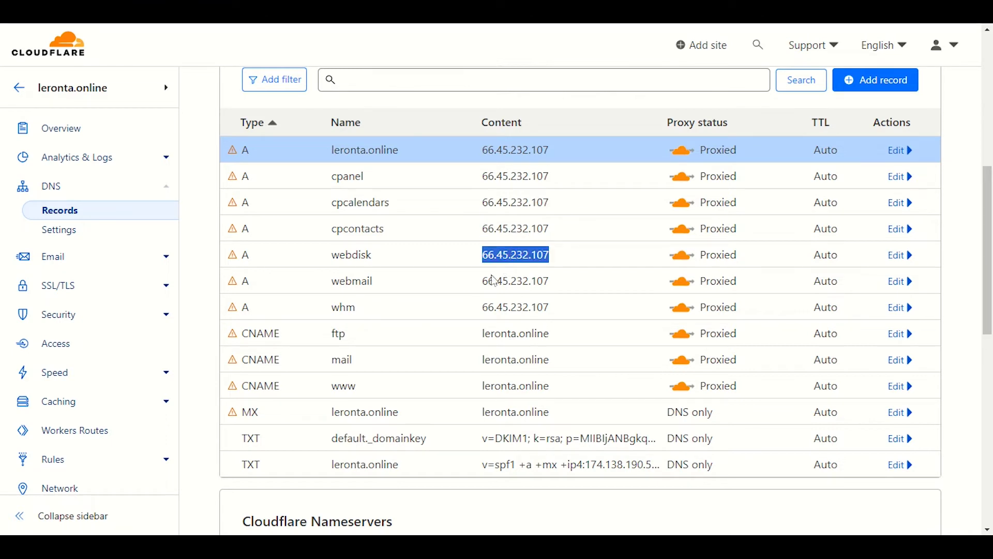
click(522, 282)
double_click(523, 282)
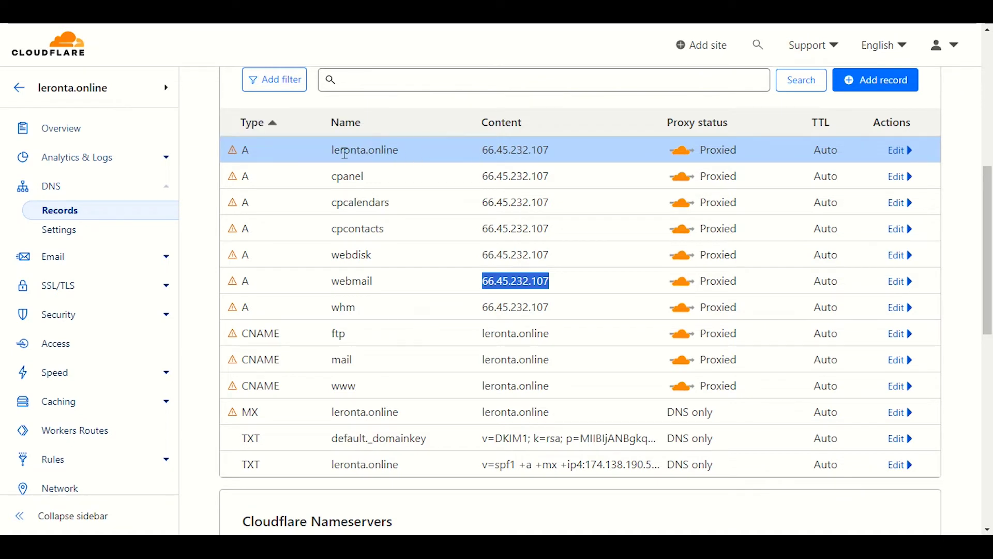
double_click(517, 150)
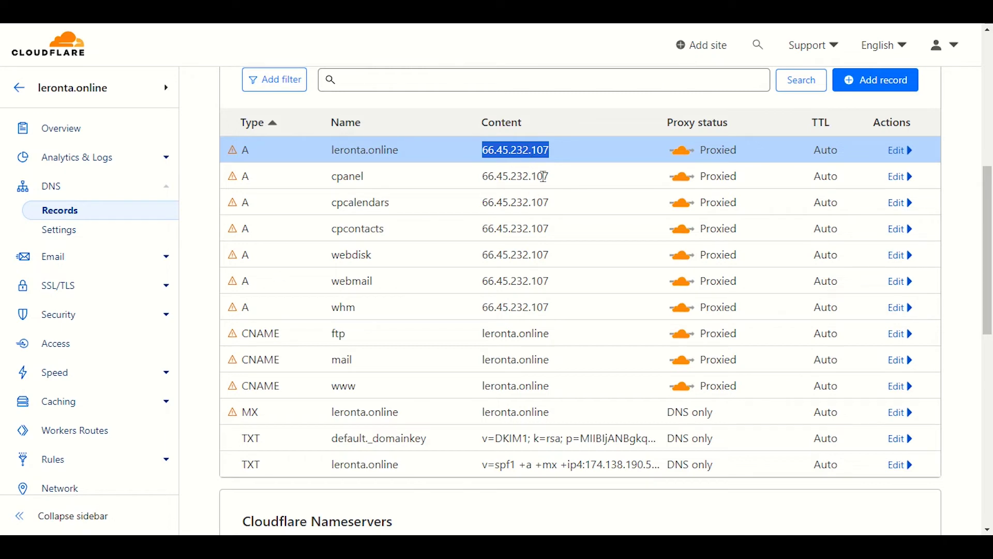
Look over the remaining DNS records and open the SSL/TLS overview for leronta.online in Cloudflare.
scroll(525, 272, down, 3)
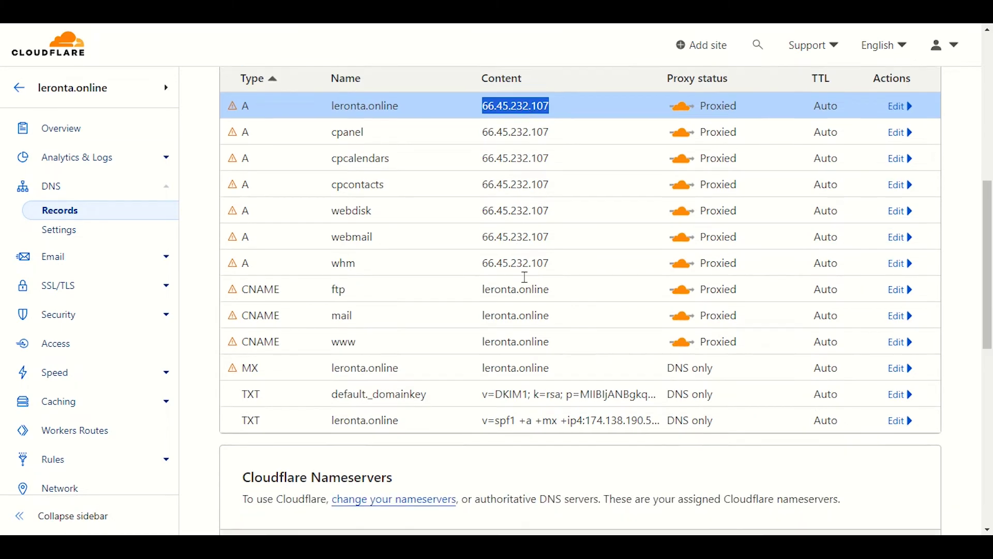
scroll(491, 402, up, 1)
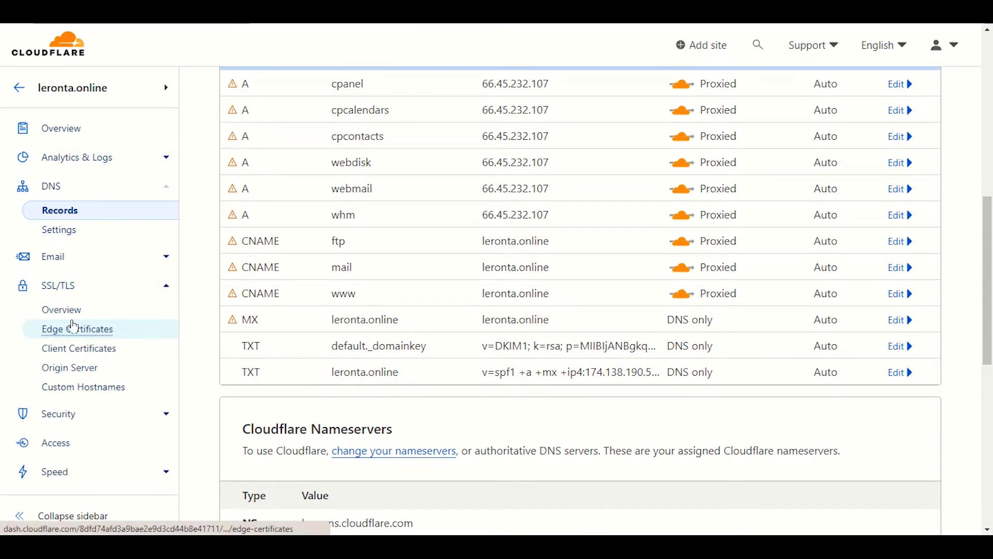
click(66, 311)
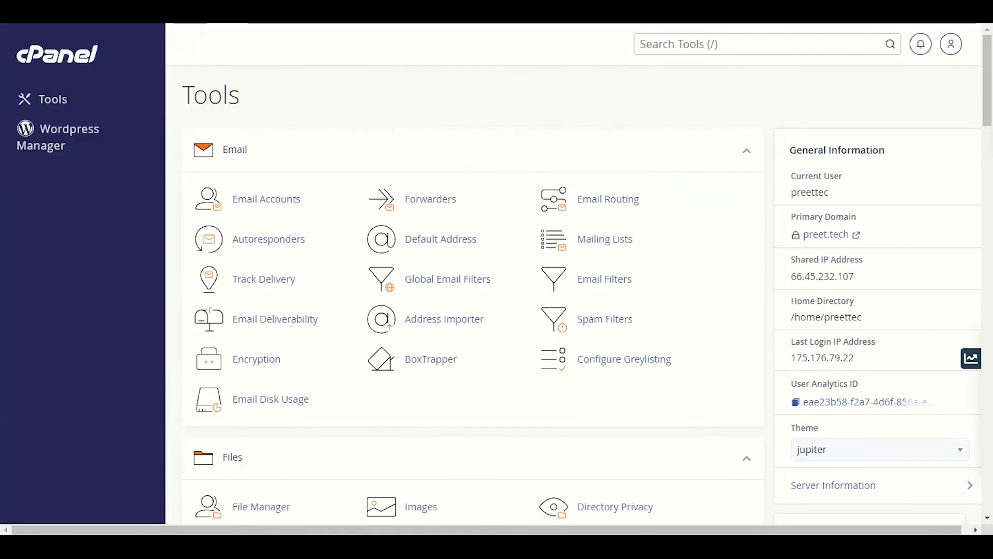
In cPanel, find the Security tools and open SSL/TLS Status.
scroll(391, 282, down, 3)
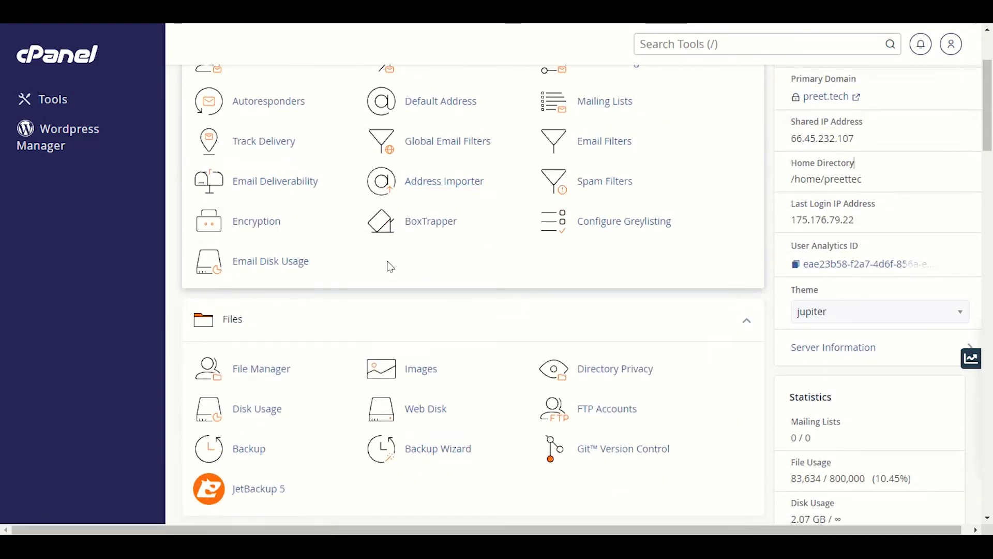
scroll(390, 266, down, 5)
scroll(373, 289, down, 7)
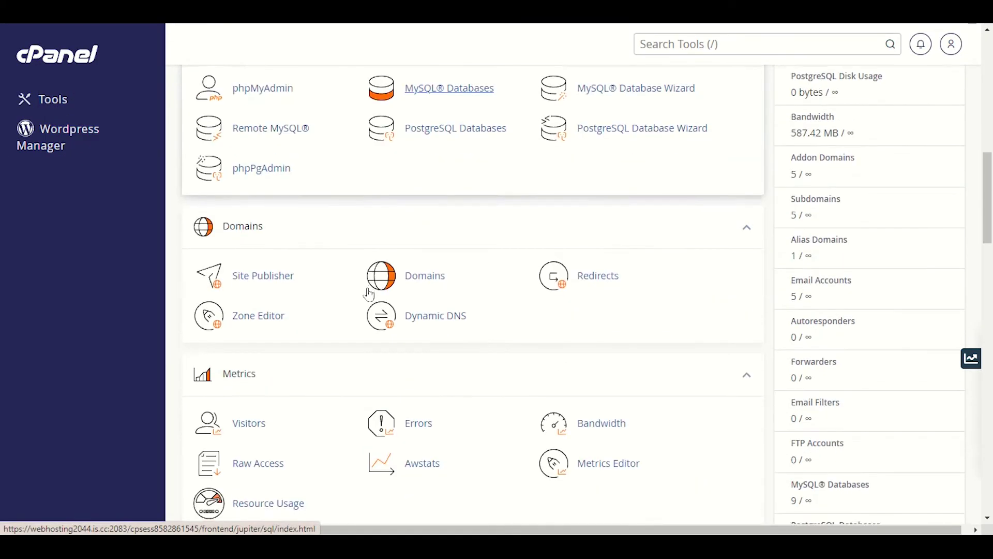
scroll(369, 295, down, 8)
scroll(359, 362, down, 4)
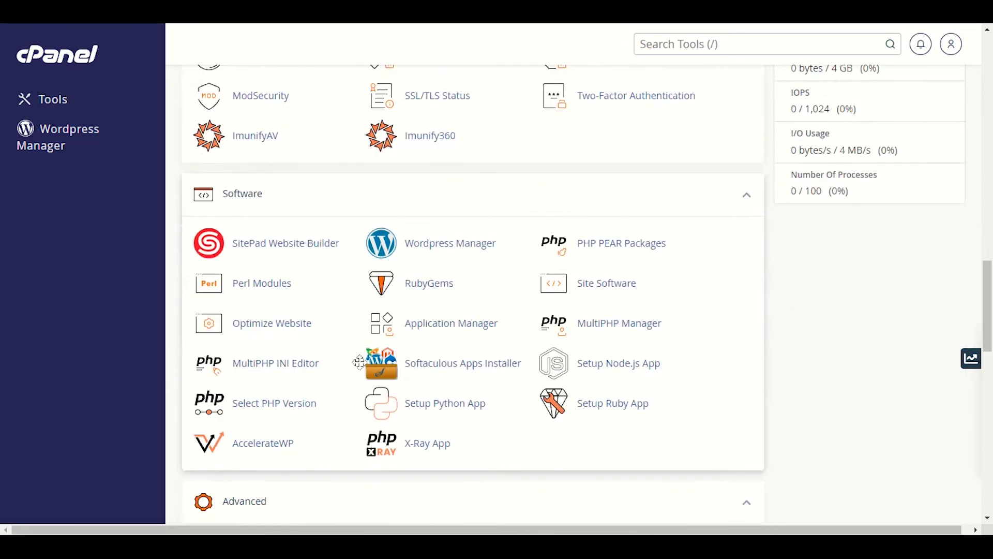
scroll(362, 364, up, 5)
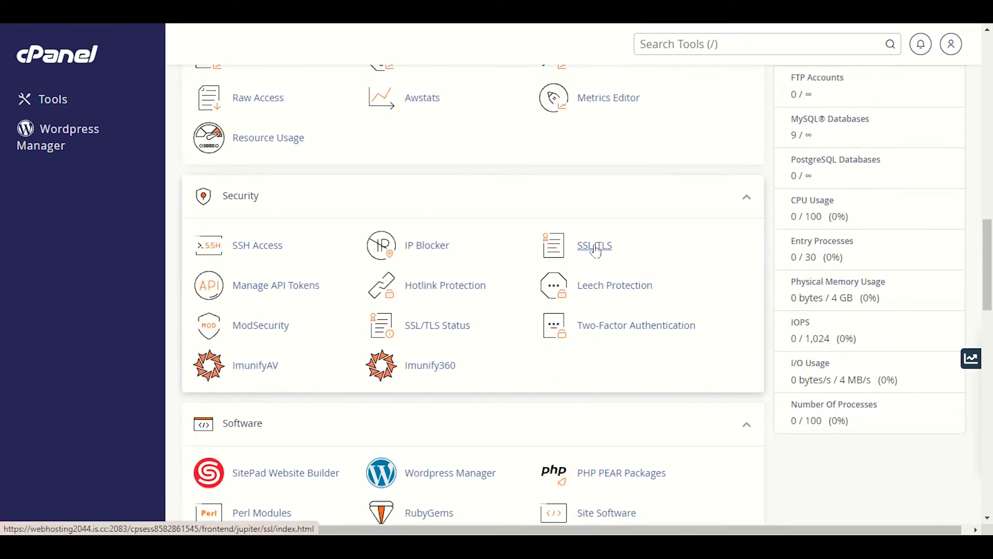
click(460, 330)
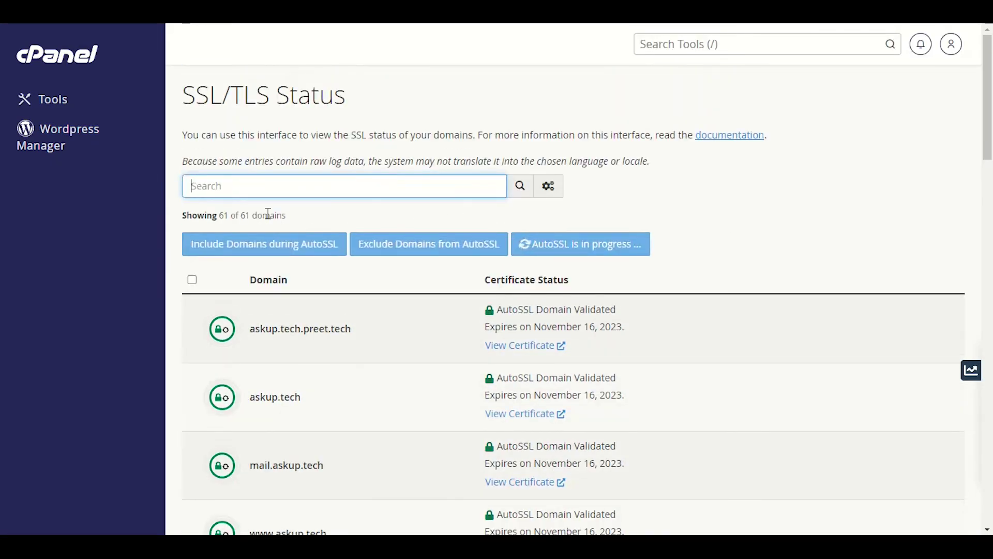
Look through the SSL/TLS Status domain list for the leronta.online entries and examine their certificate status.
scroll(287, 243, down, 5)
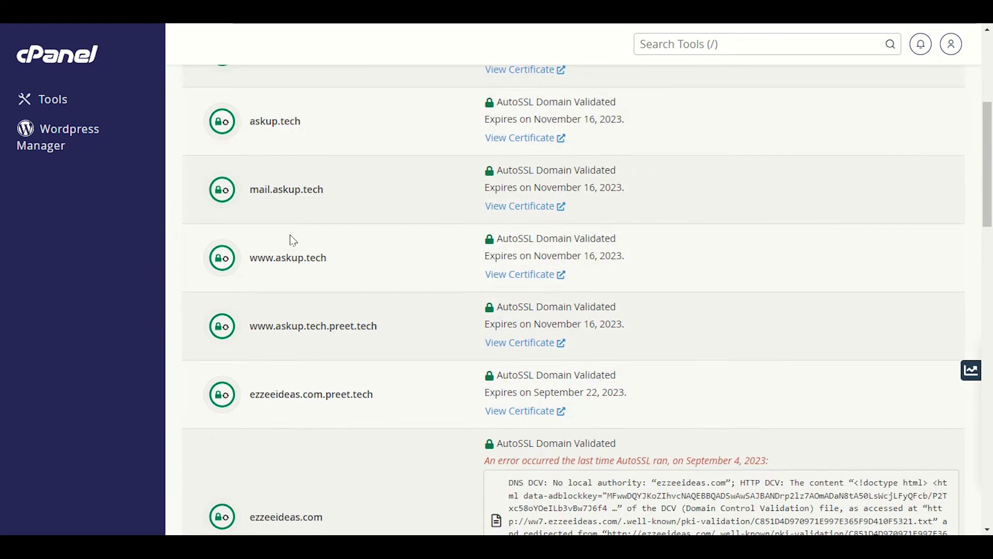
scroll(288, 246, up, 5)
scroll(288, 240, down, 9)
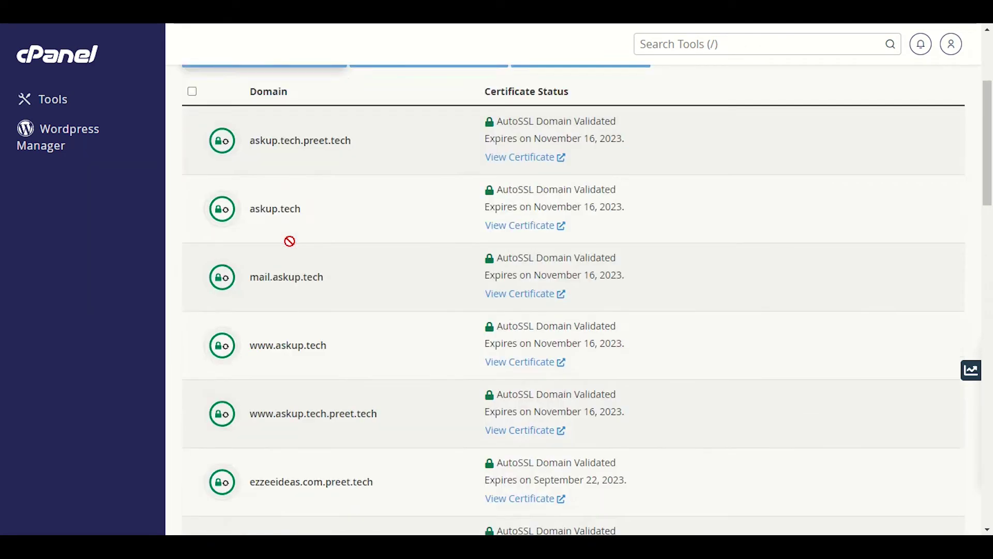
scroll(292, 248, up, 6)
scroll(294, 250, down, 15)
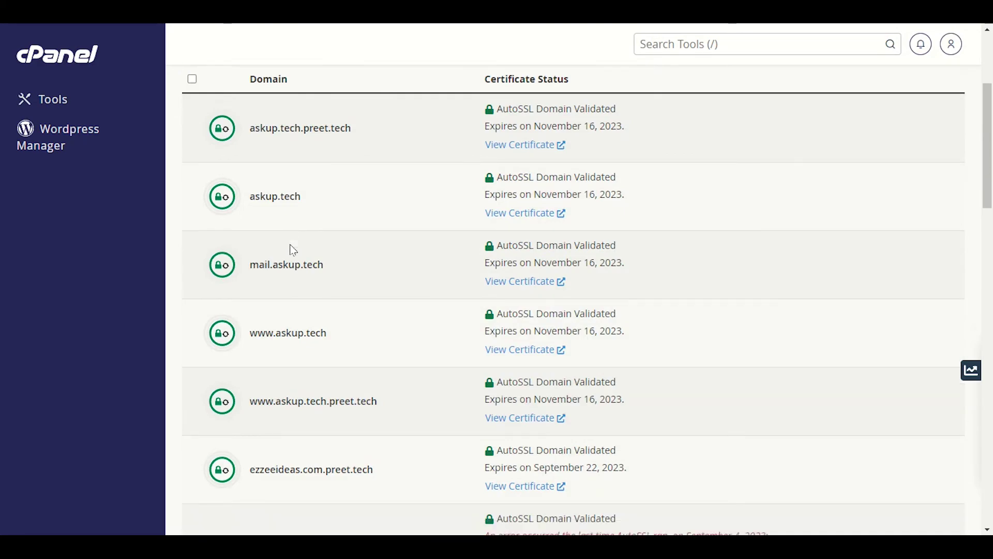
scroll(293, 256, down, 14)
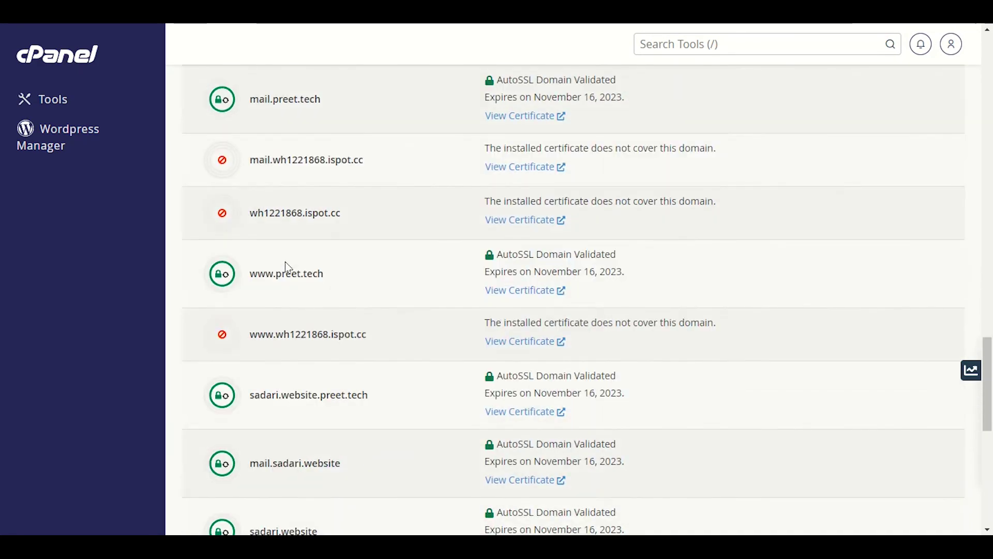
scroll(287, 268, down, 16)
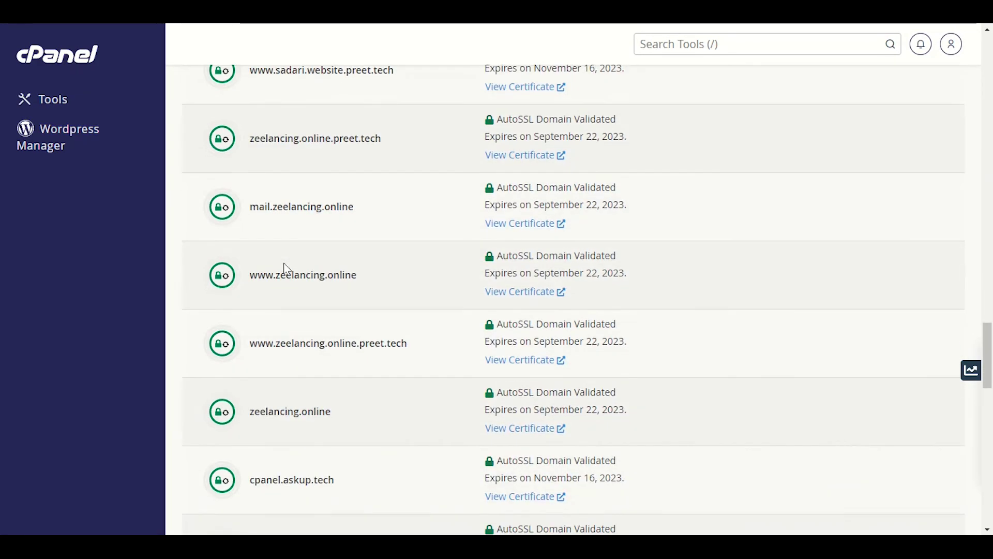
scroll(289, 270, up, 5)
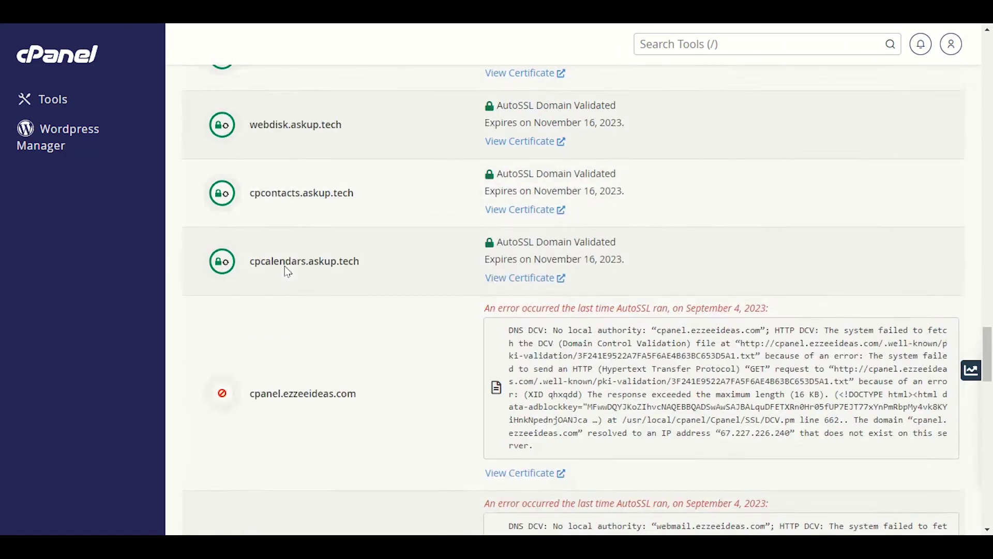
scroll(288, 267, down, 11)
scroll(289, 267, down, 12)
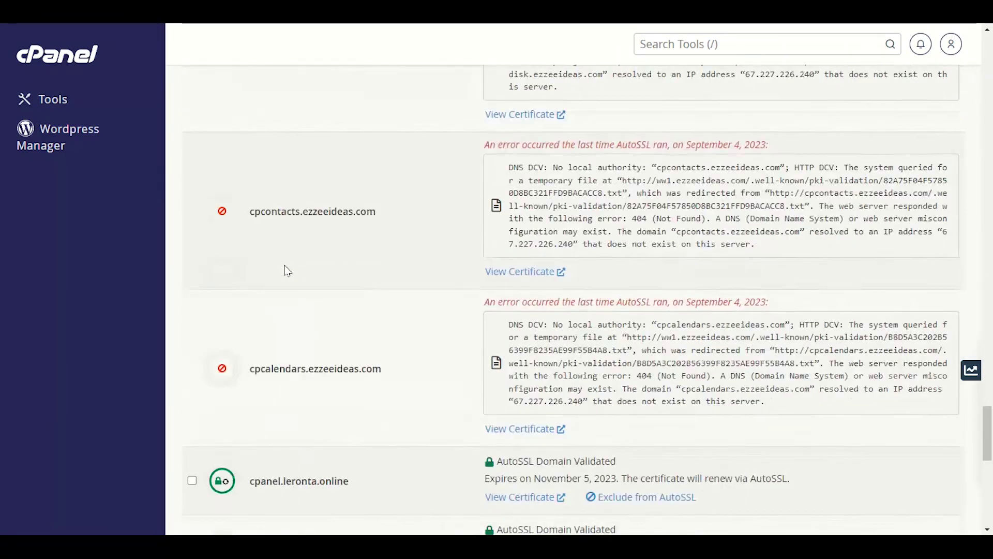
scroll(297, 268, up, 3)
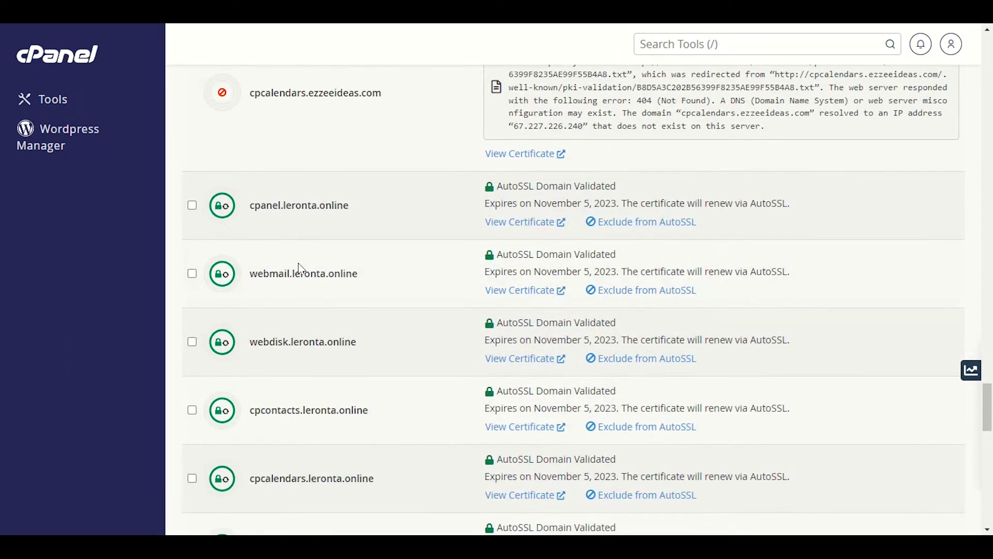
Compare the AutoSSL status of the leronta.online subdomains with the other domains listed in SSL/TLS Status.
scroll(299, 269, down, 2)
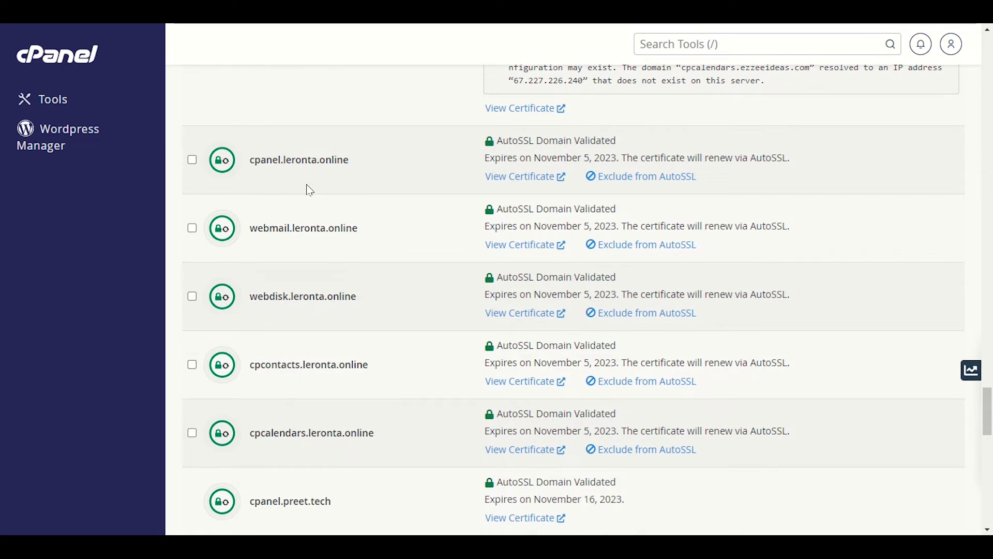
scroll(256, 374, down, 3)
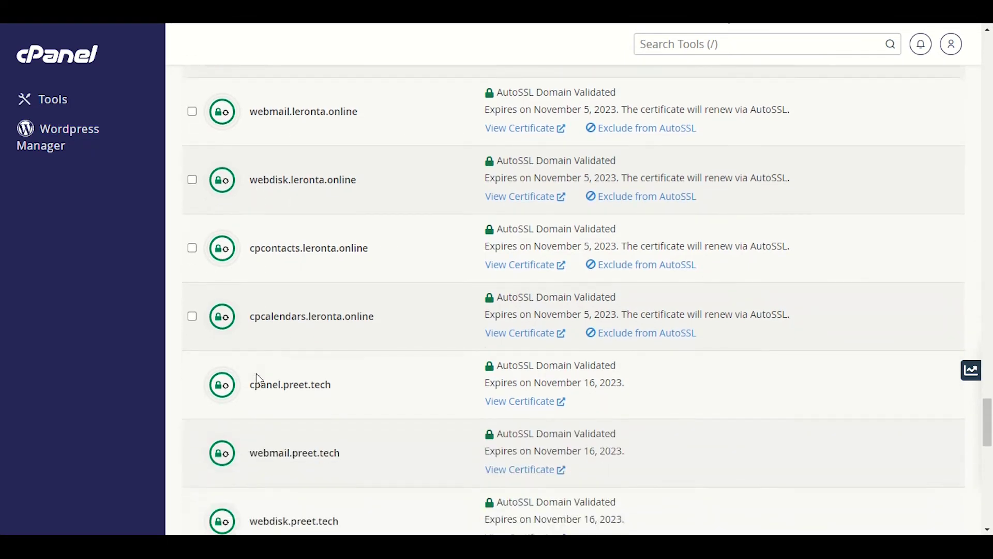
scroll(287, 339, up, 3)
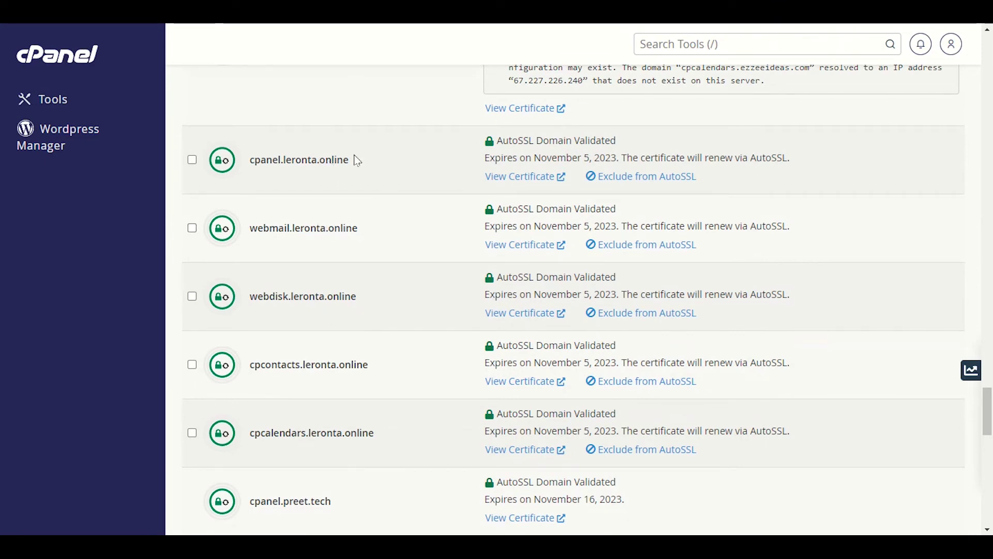
scroll(342, 357, down, 5)
scroll(318, 352, down, 5)
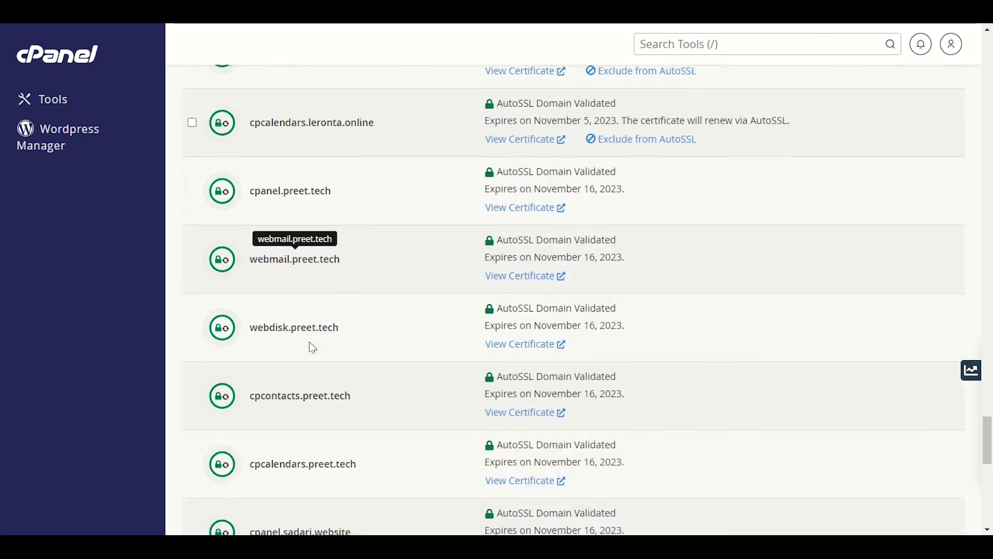
scroll(313, 348, down, 10)
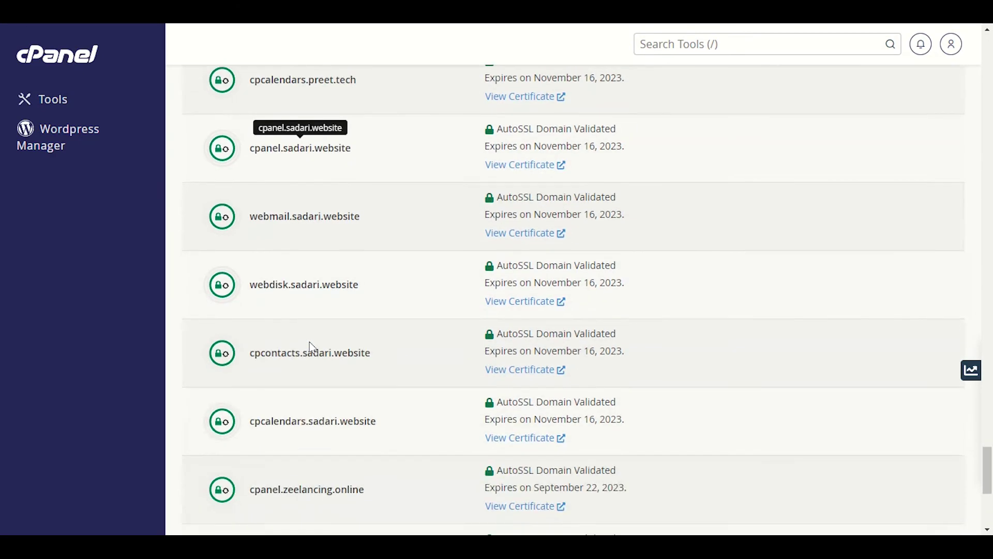
scroll(310, 351, up, 15)
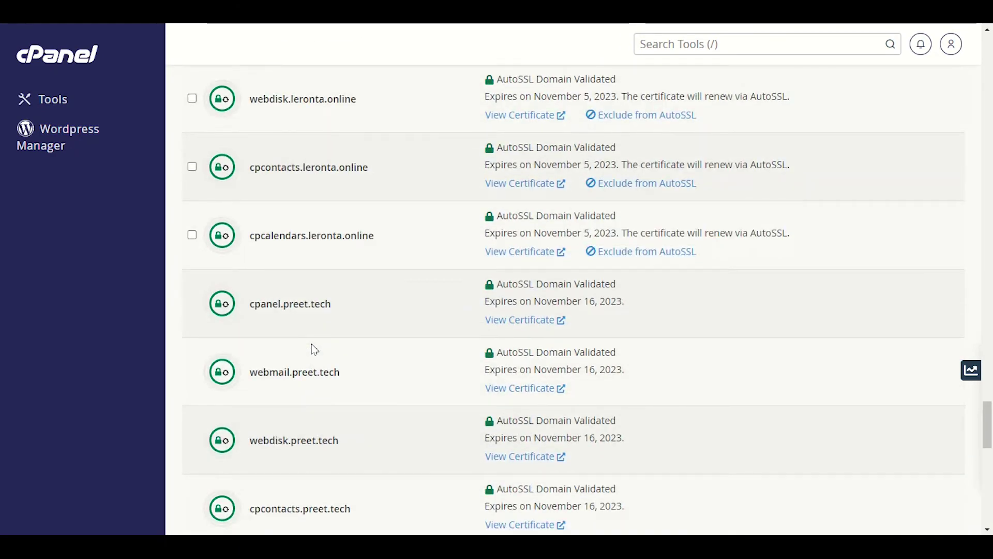
scroll(315, 350, down, 15)
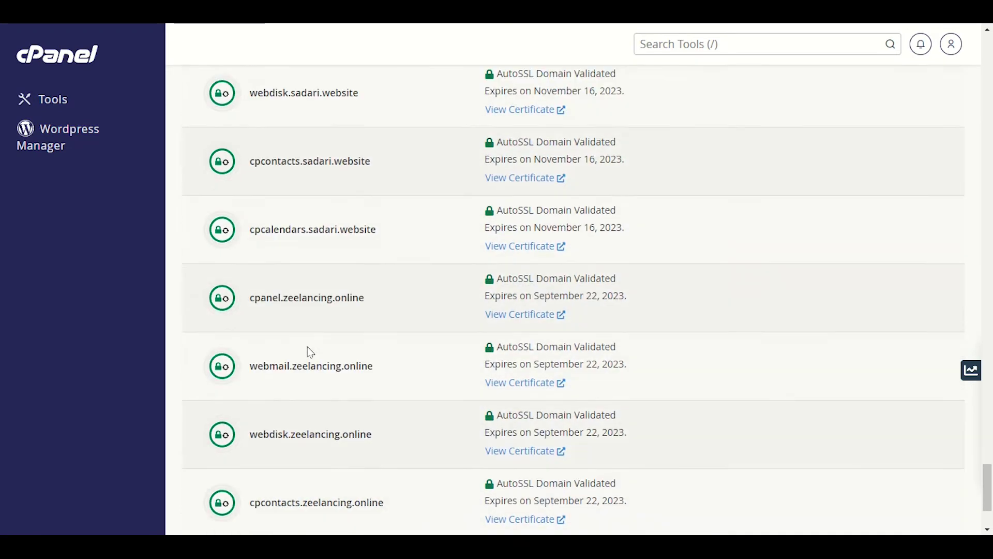
scroll(309, 353, up, 15)
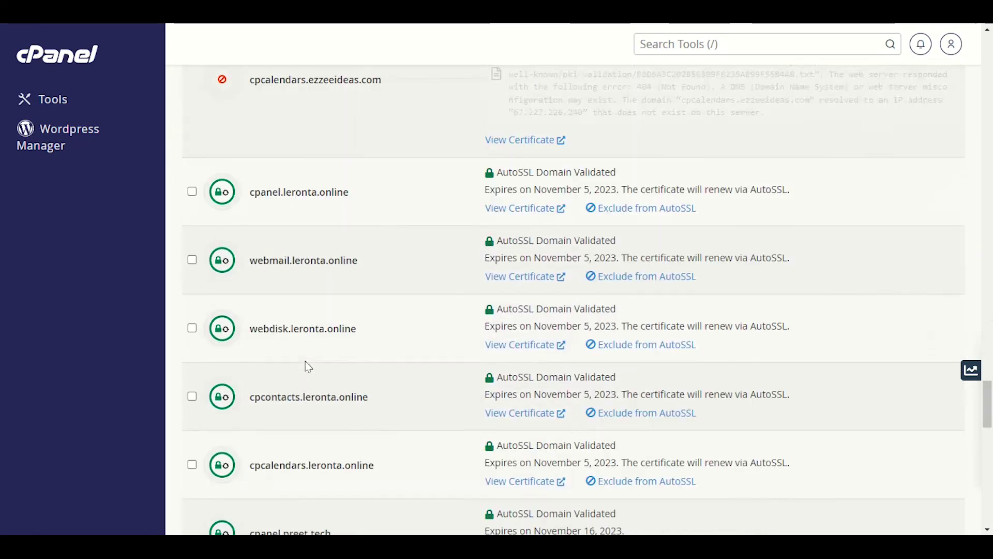
drag(358, 260, 293, 262)
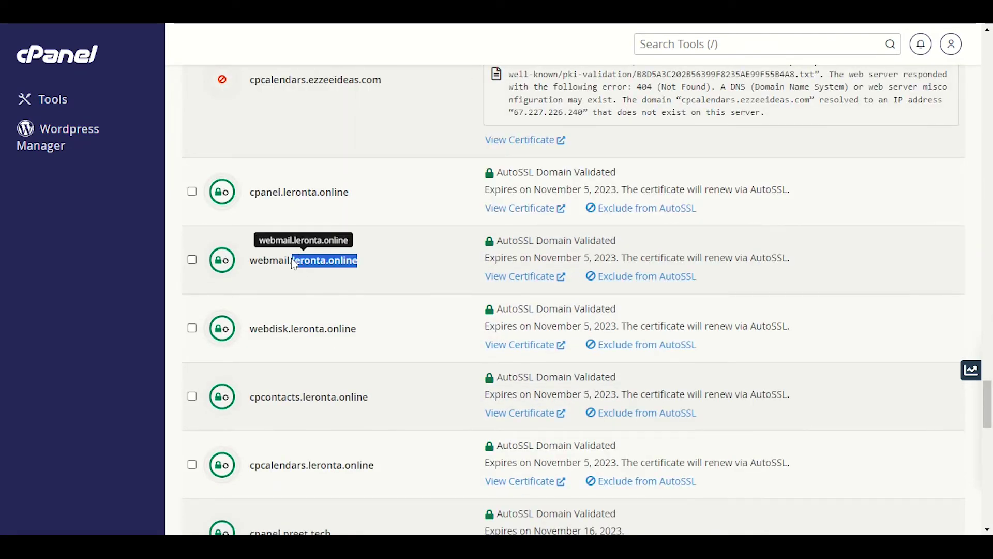
click(287, 306)
scroll(295, 347, up, 6)
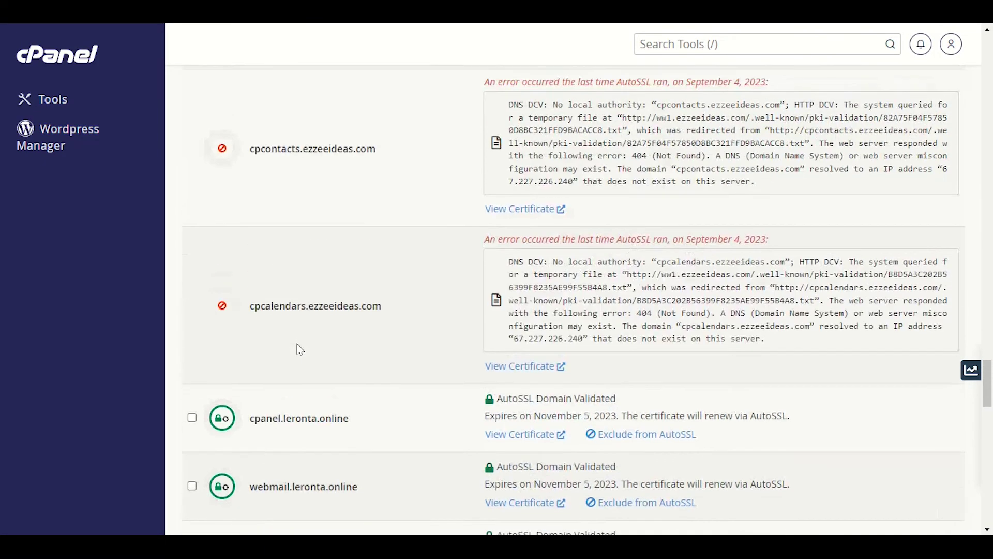
scroll(295, 351, down, 2)
scroll(294, 356, down, 5)
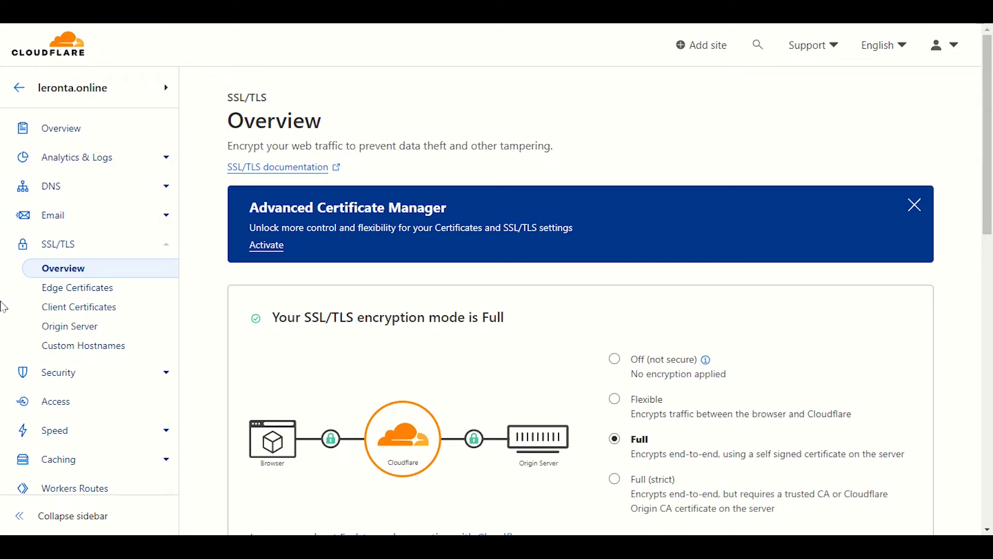
Switch to Cloudflare and review the SSL/TLS encryption mode, the SSL/TLS Recommender and the TLS traffic section for leronta.online.
scroll(785, 251, down, 1)
scroll(782, 252, down, 3)
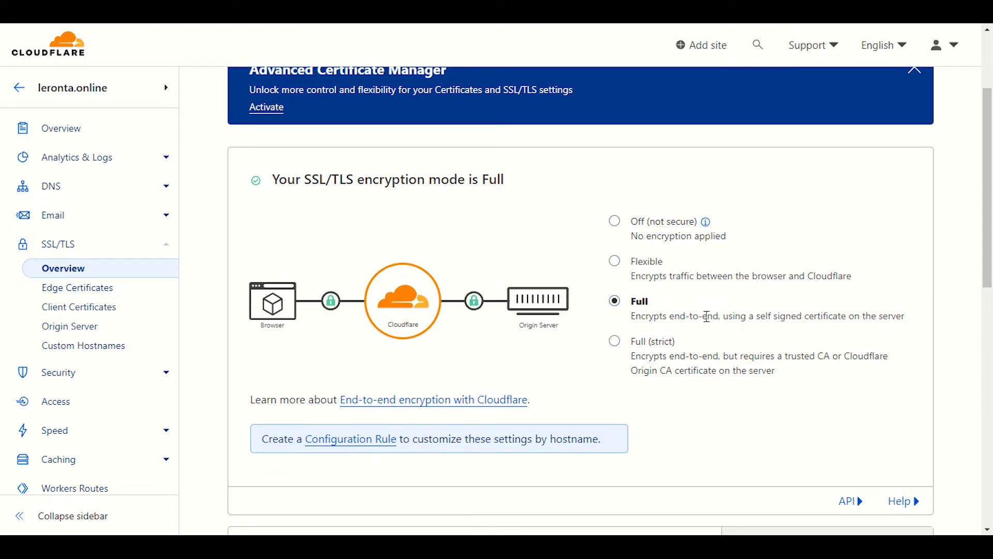
scroll(613, 300, down, 3)
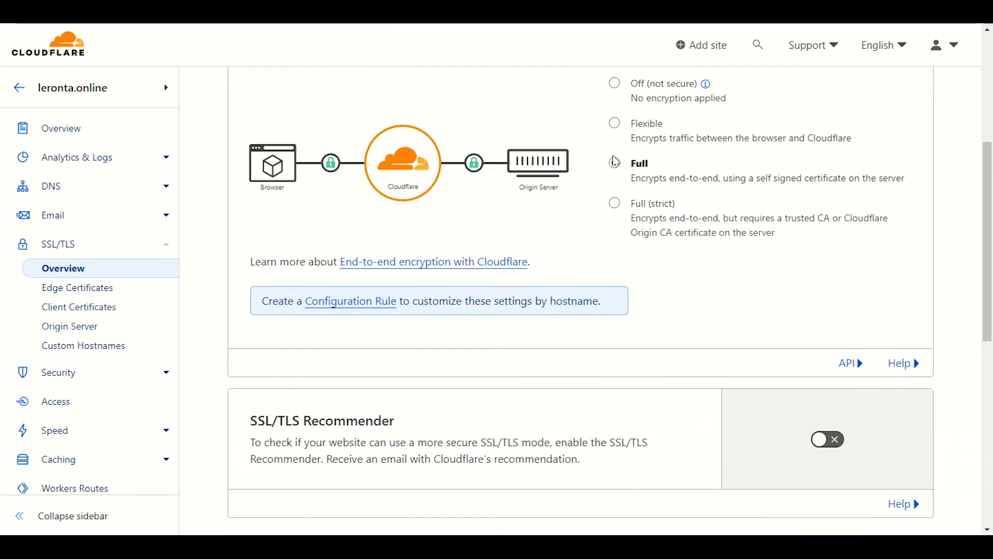
scroll(615, 165, down, 7)
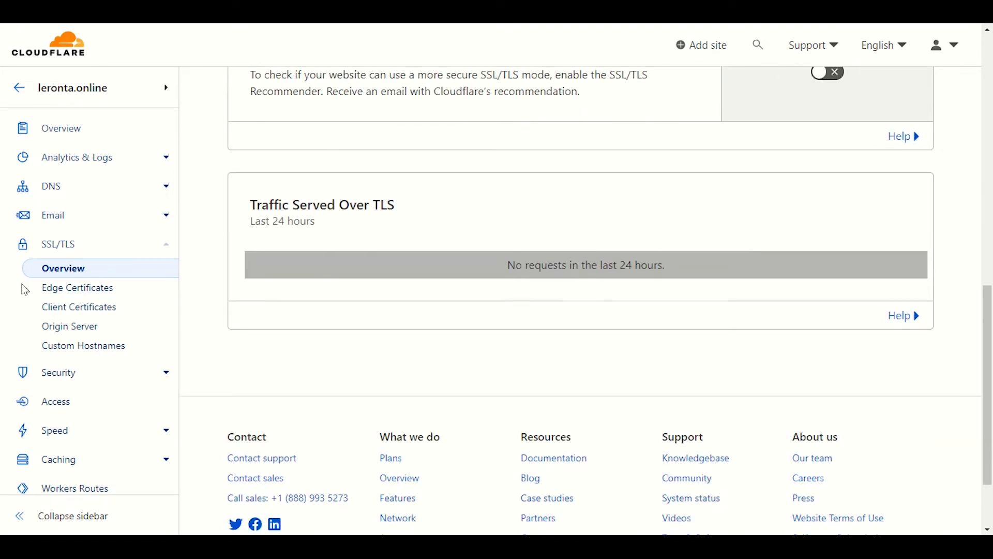
Open the Edge Certificates settings for leronta.online and examine the Always Use HTTPS option.
click(61, 297)
scroll(315, 350, down, 12)
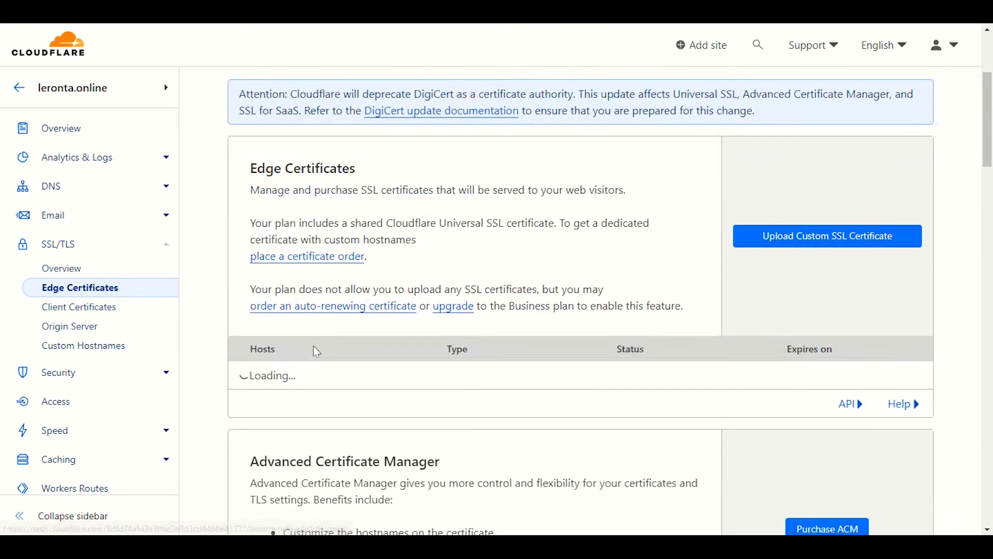
scroll(316, 351, down, 2)
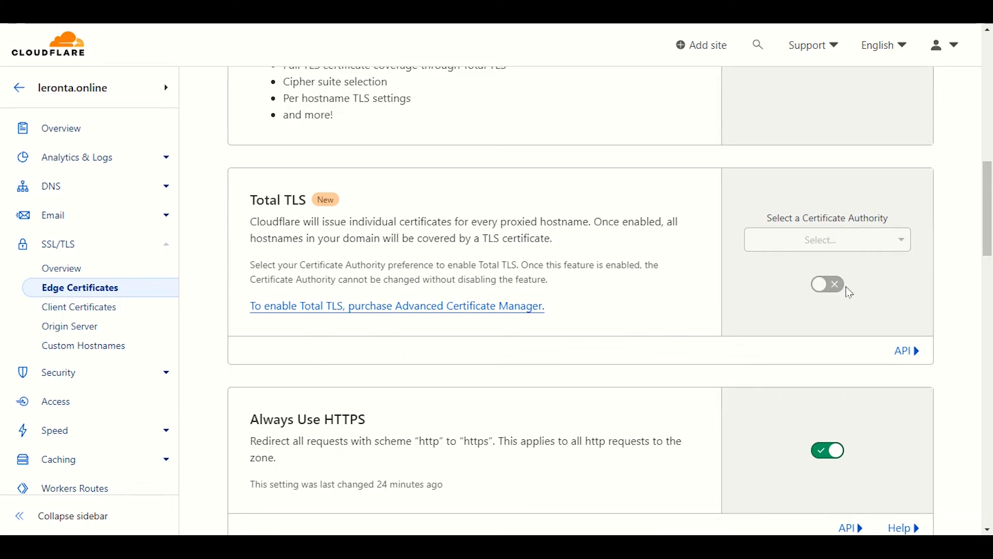
scroll(484, 393, down, 5)
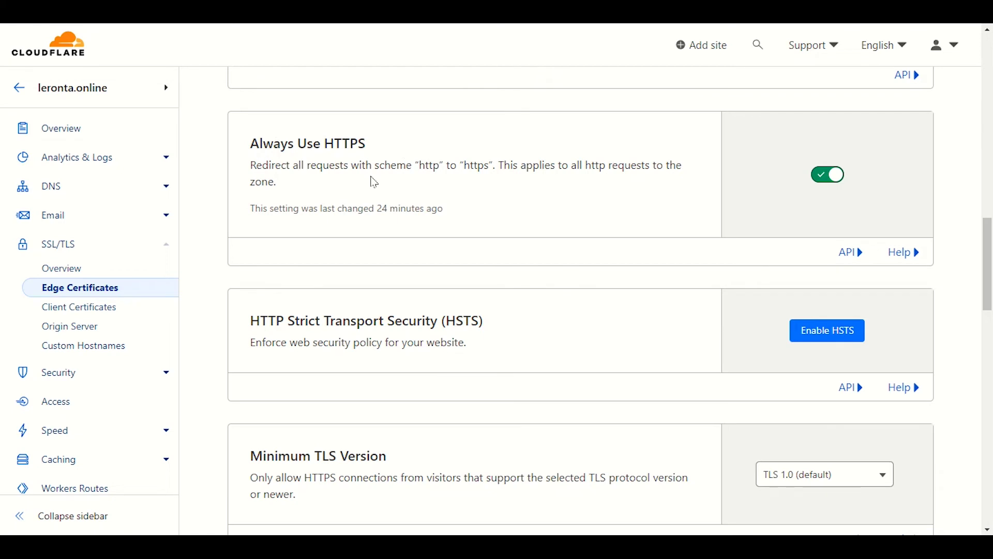
drag(282, 165, 518, 165)
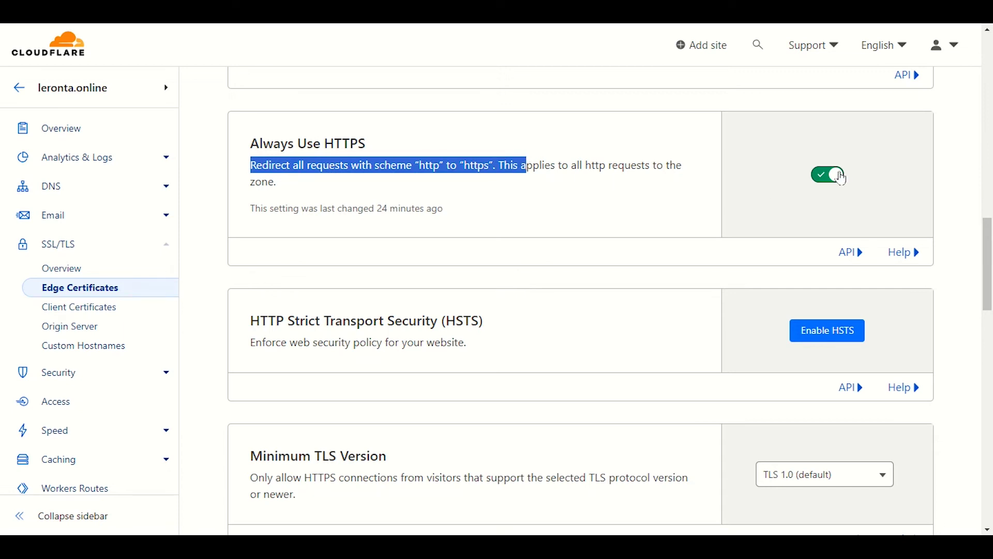
Review the HSTS, Minimum TLS Version, Opportunistic Encryption and TLS 1.3 settings of the edge certificates.
scroll(676, 340, down, 2)
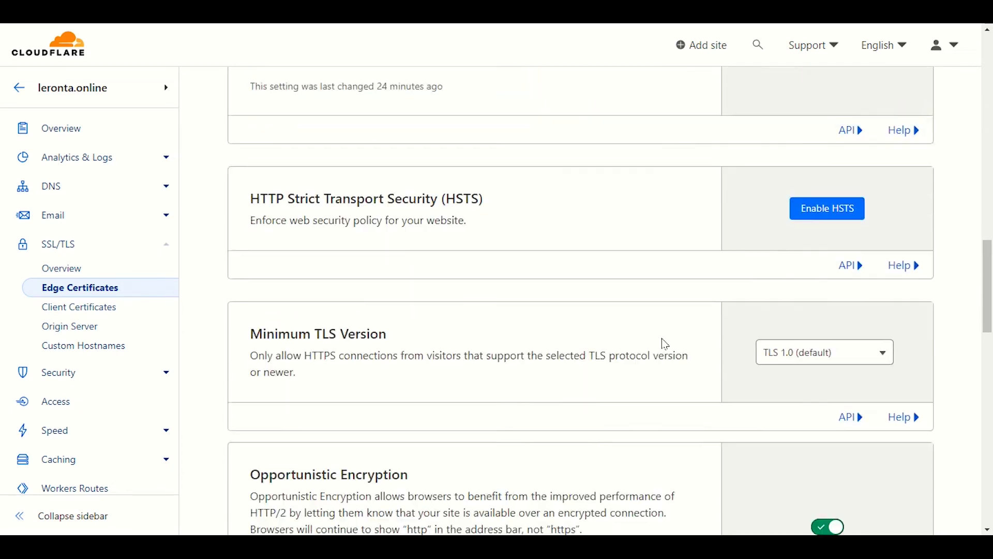
scroll(660, 343, down, 3)
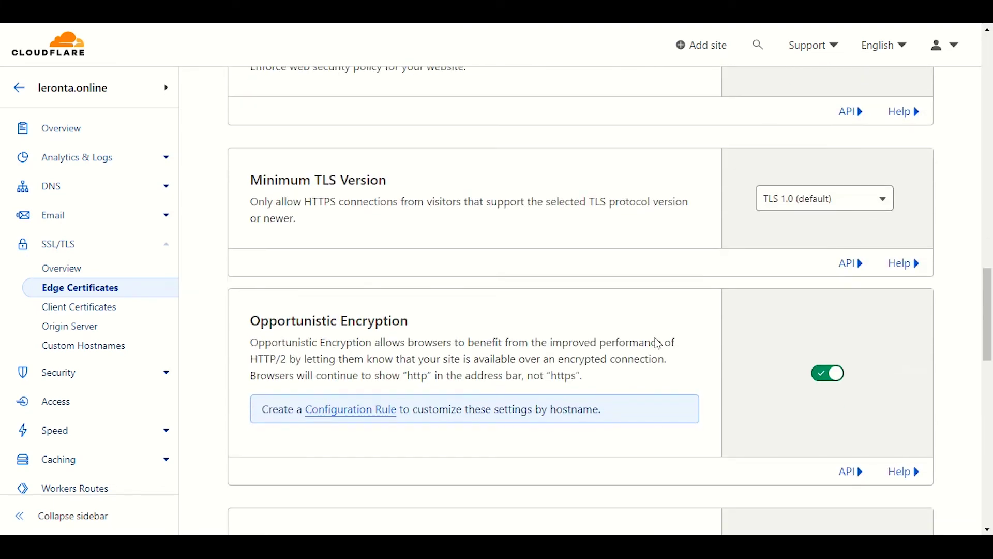
scroll(657, 337, down, 3)
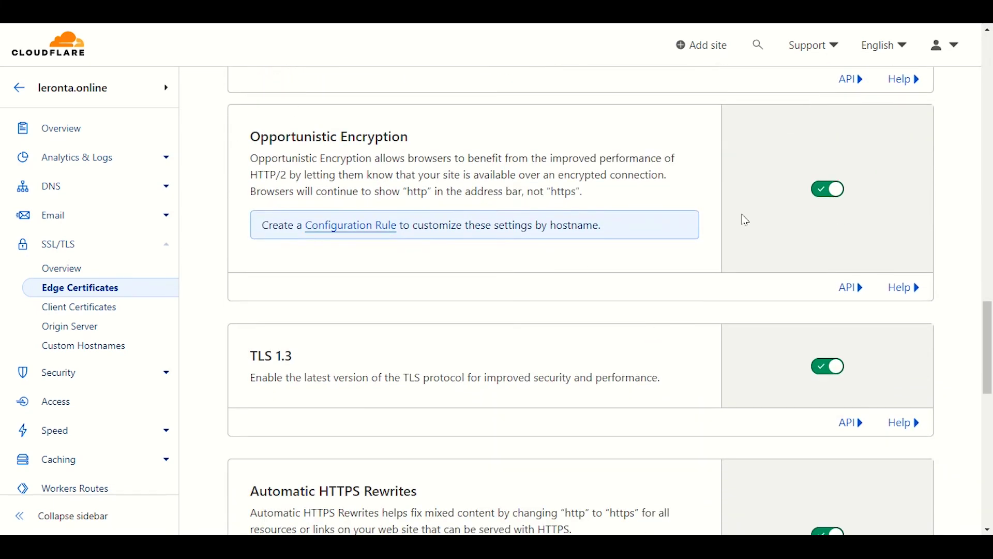
scroll(442, 379, down, 2)
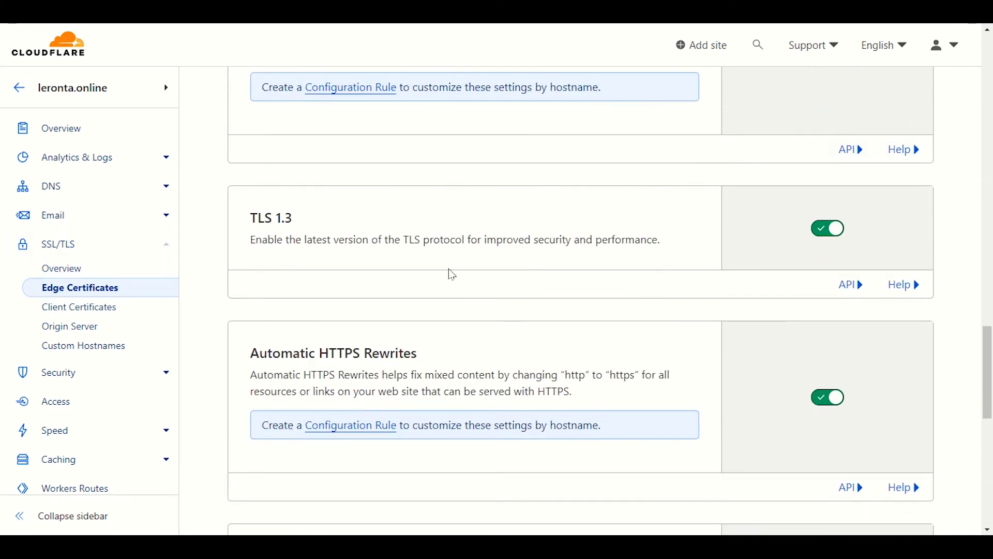
scroll(228, 252, down, 2)
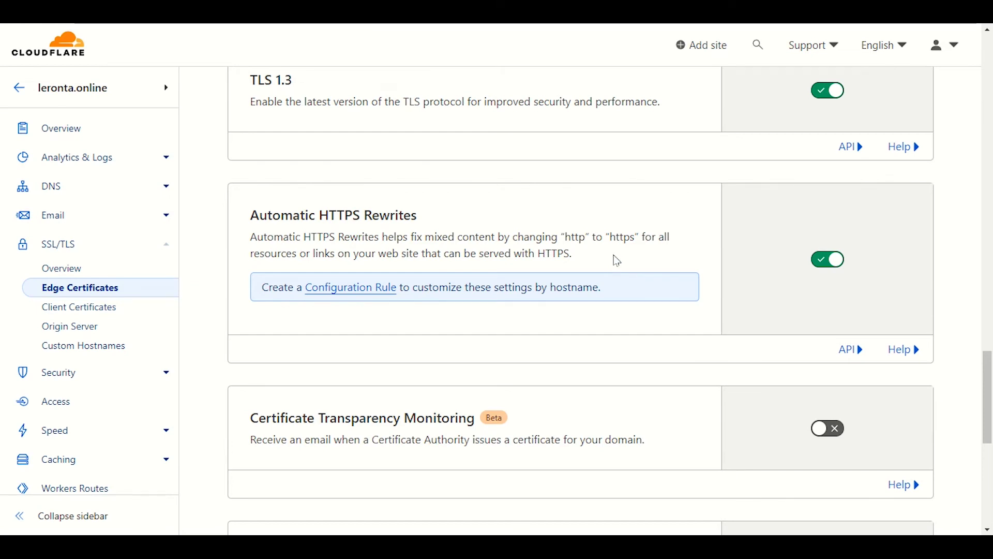
Read how Automatic HTTPS Rewrites changes http to https and toggle that setting.
drag(613, 239, 637, 239)
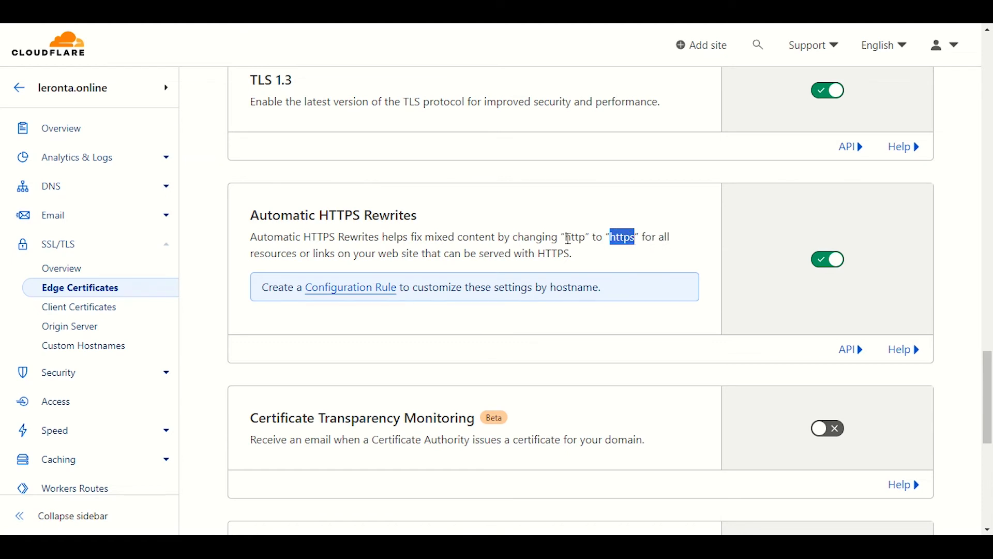
drag(566, 238, 589, 239)
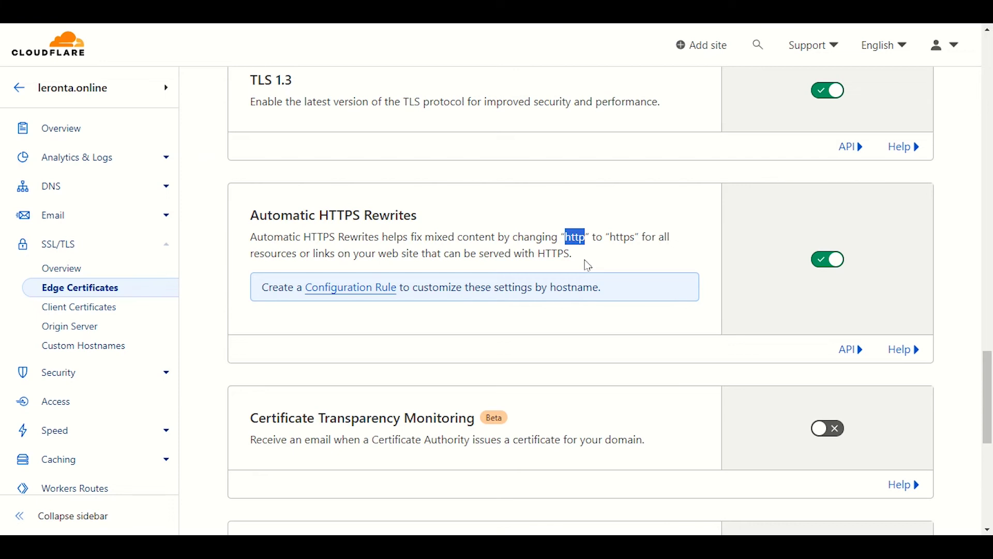
click(387, 249)
drag(612, 239, 635, 243)
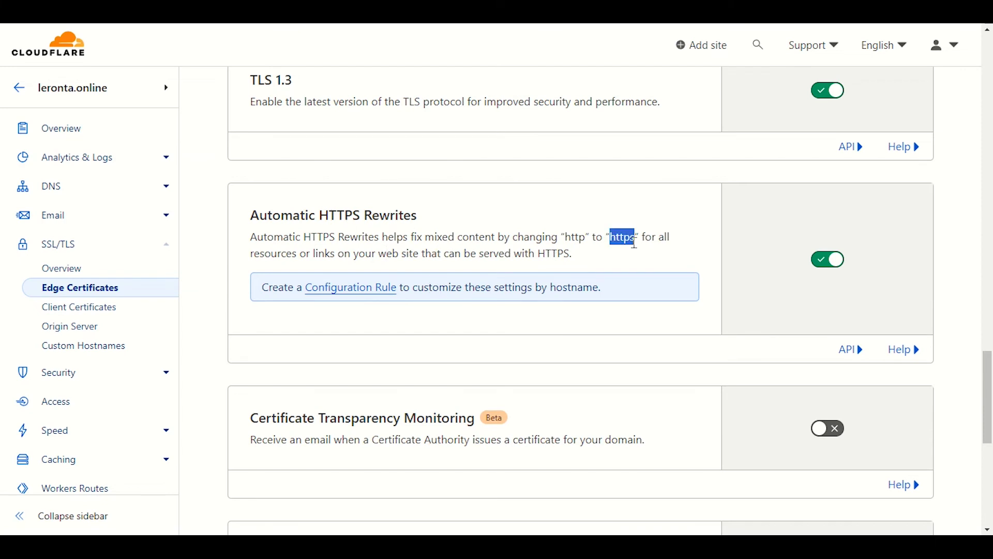
click(828, 260)
Examine the Certificate Transparency Monitoring and Disable Universal SSL options at the end of the edge certificate settings.
scroll(611, 372, down, 3)
scroll(611, 371, down, 4)
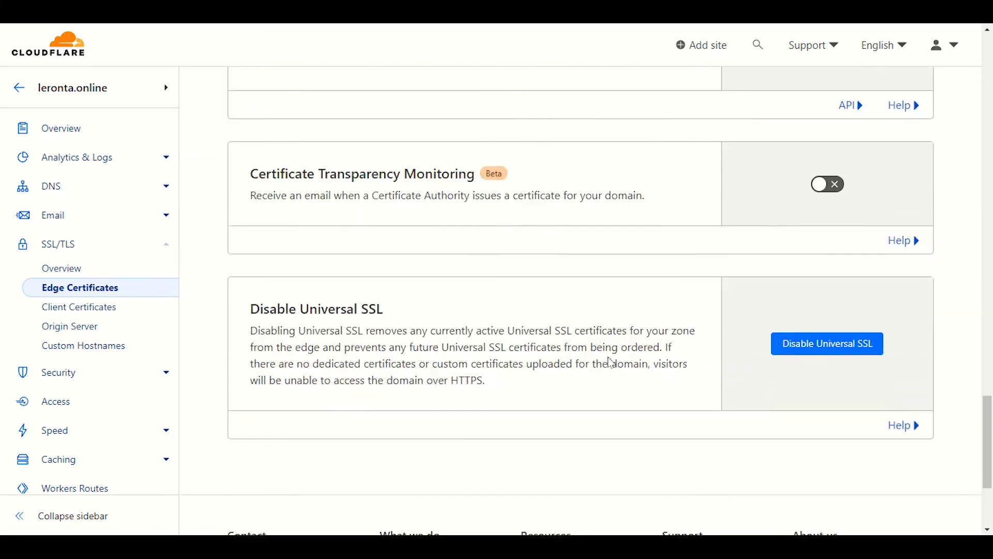
scroll(606, 363, up, 3)
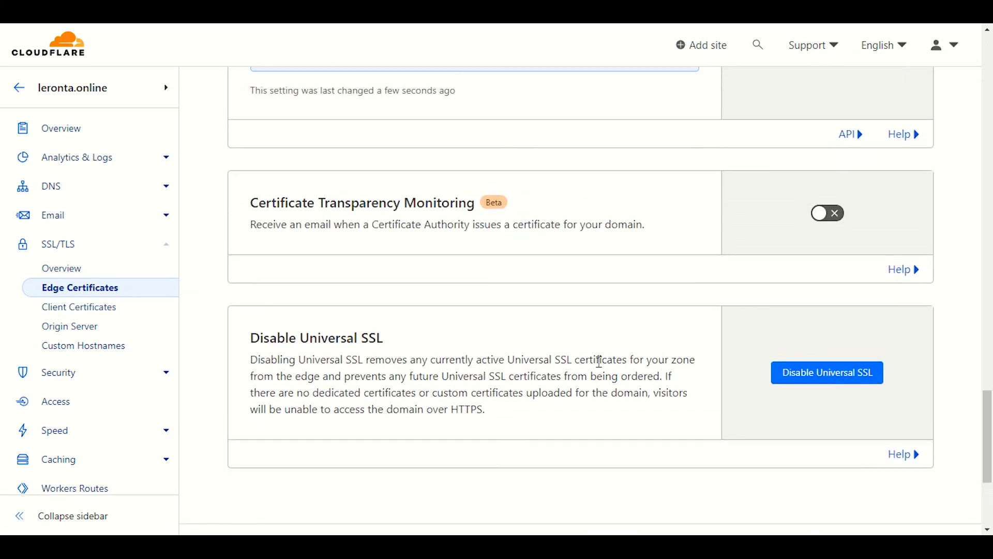
drag(253, 341, 301, 338)
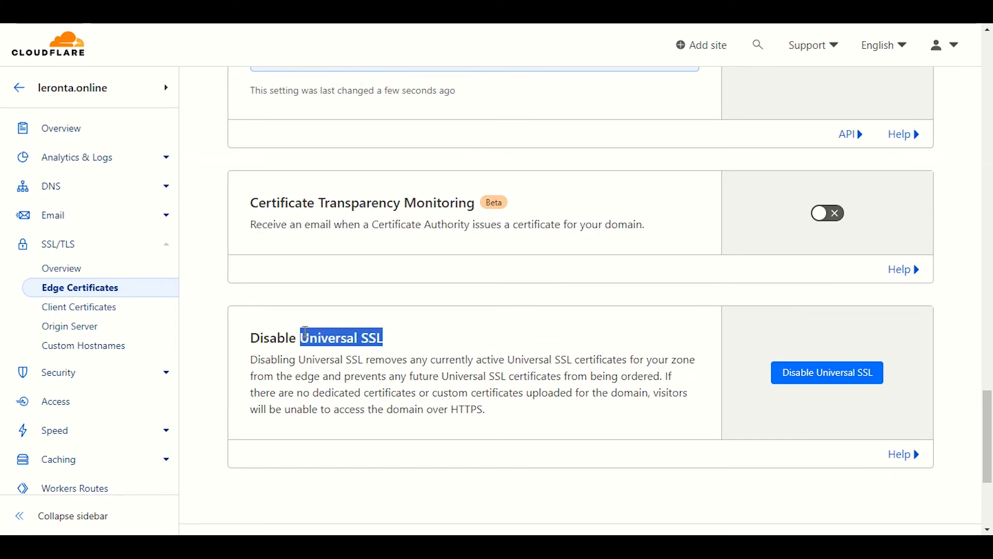
click(867, 387)
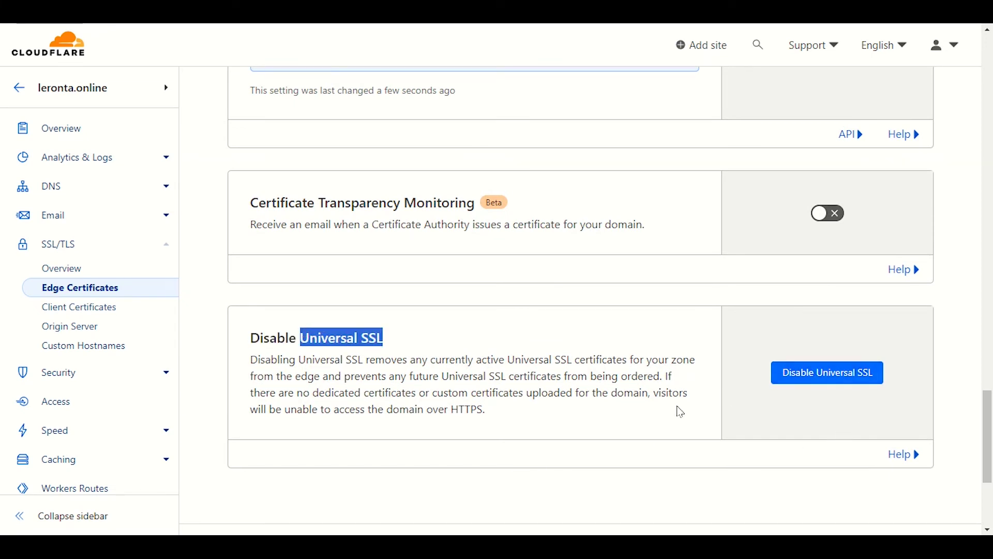
click(537, 422)
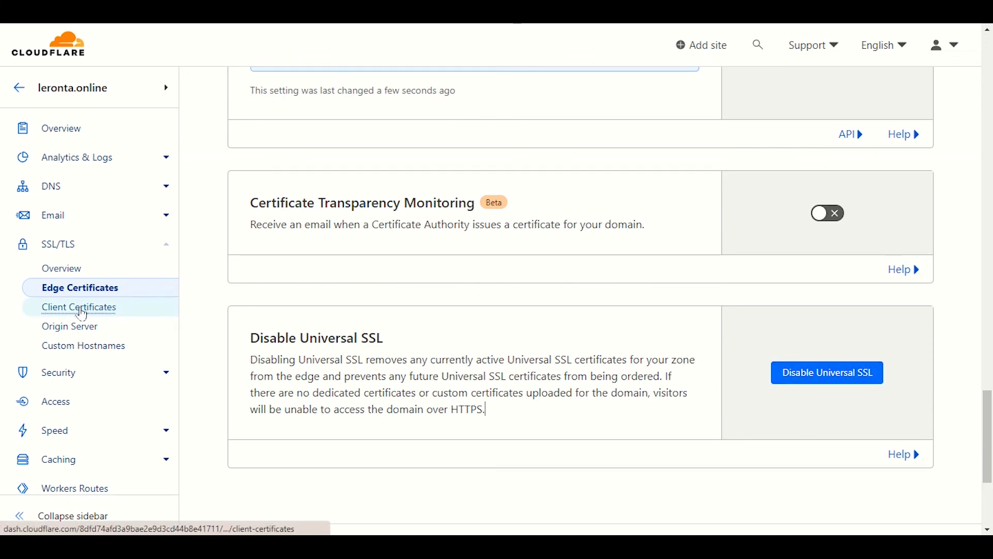
Look through the Client Certificates, Origin Server and Custom Hostnames pages of the SSL/TLS settings.
click(121, 315)
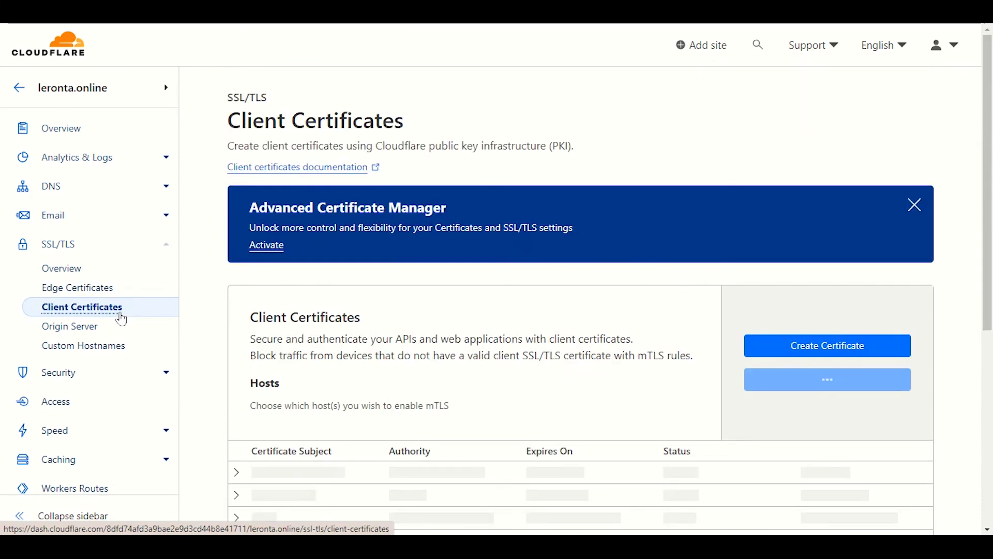
scroll(412, 316, down, 3)
scroll(412, 320, up, 4)
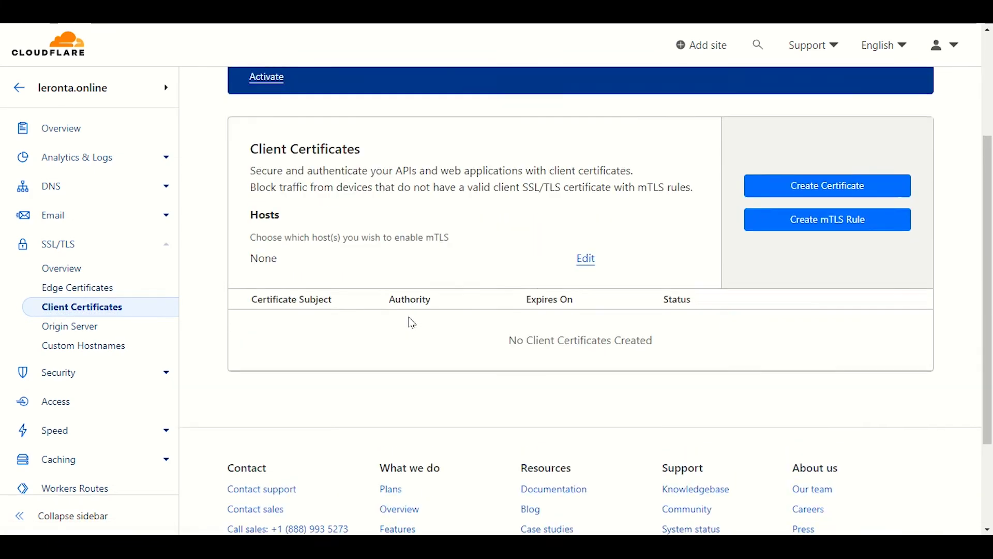
click(45, 328)
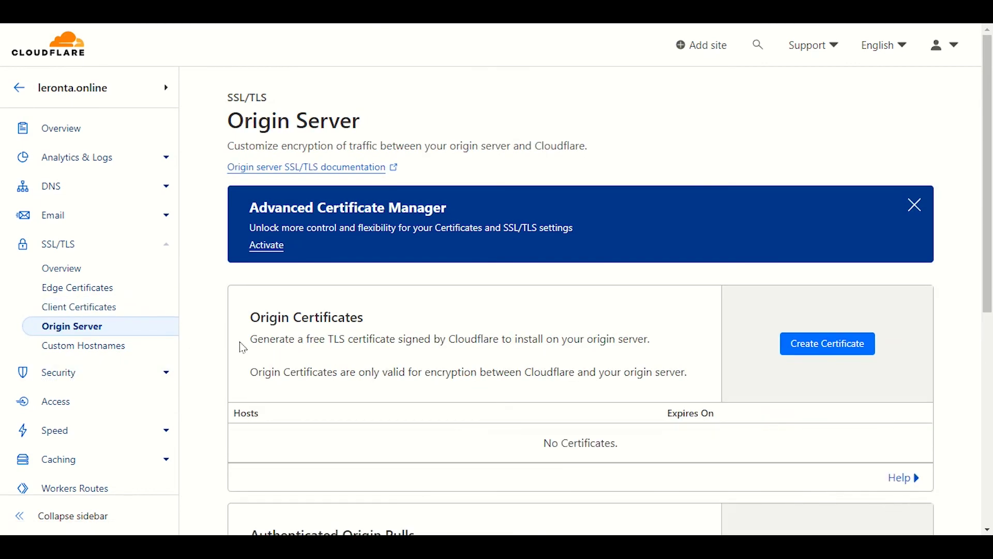
scroll(242, 347, down, 5)
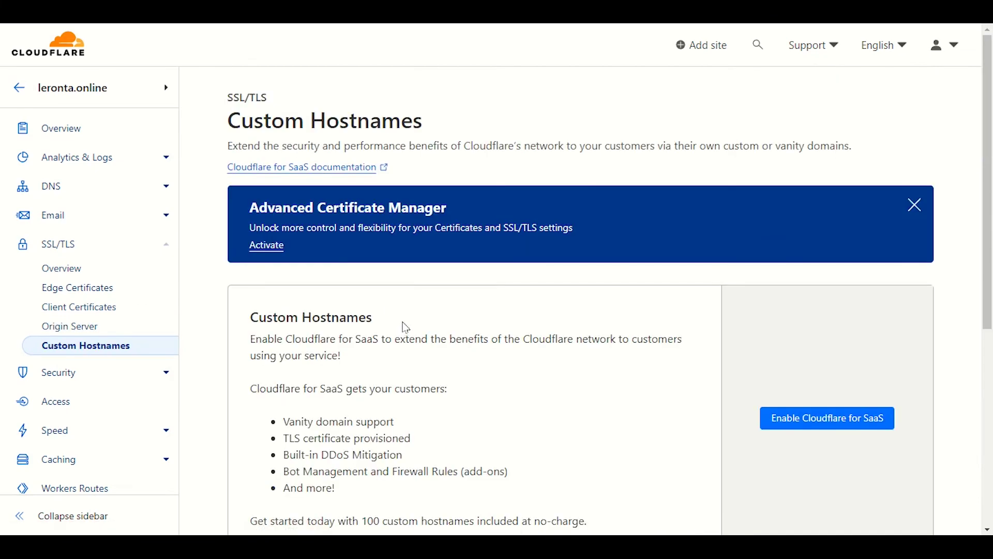
Go to the Security settings of leronta.online, review the options and set the Security Level to High.
scroll(402, 337, down, 5)
scroll(368, 358, up, 5)
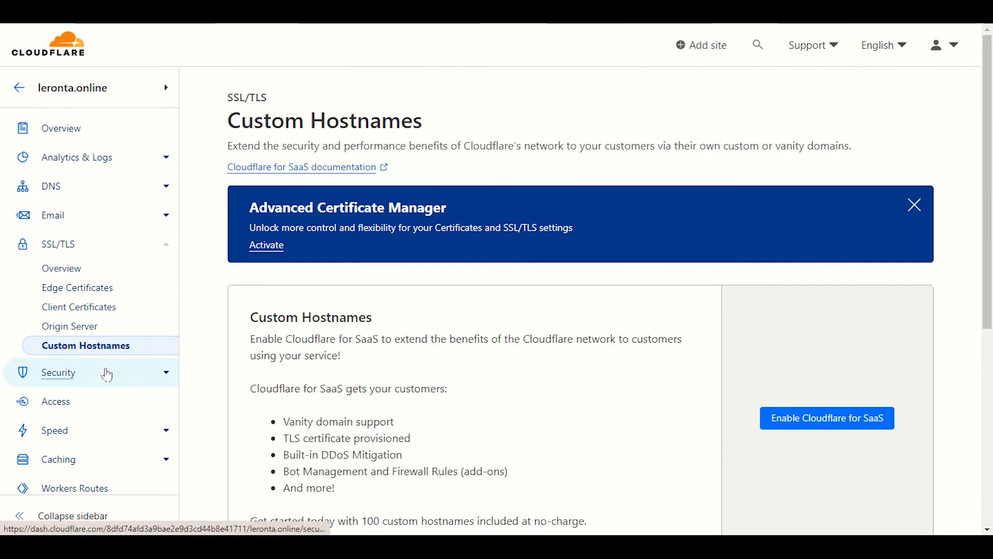
click(157, 380)
scroll(133, 381, down, 3)
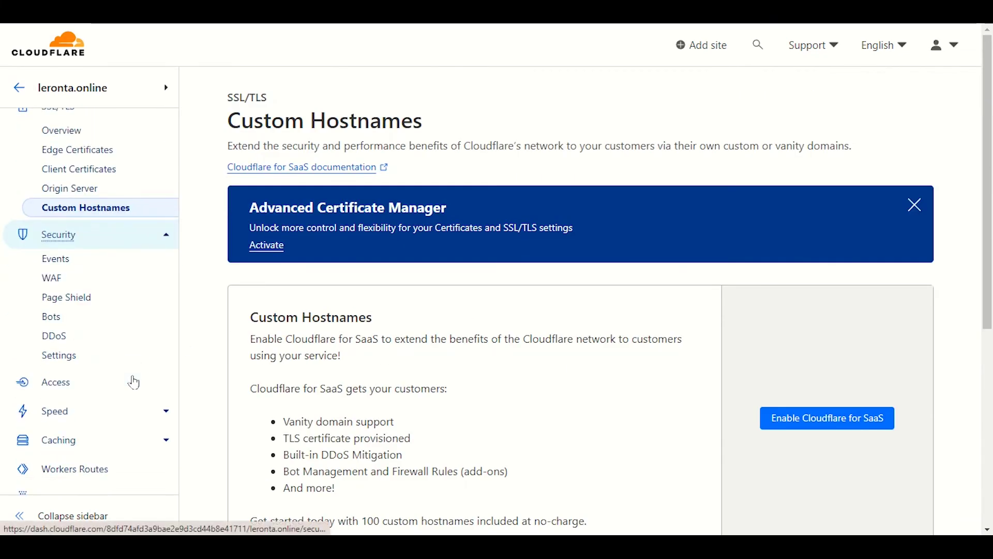
click(64, 356)
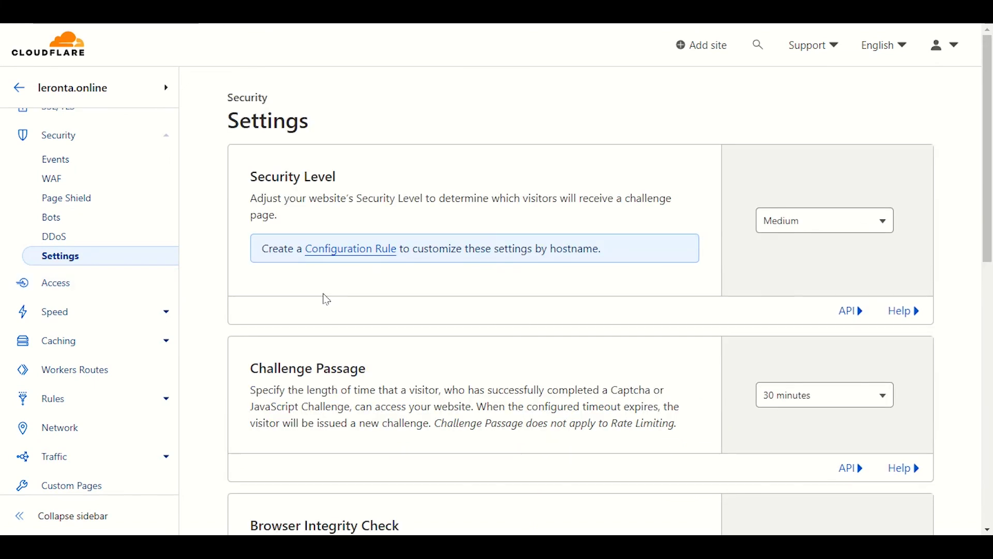
scroll(326, 299, down, 5)
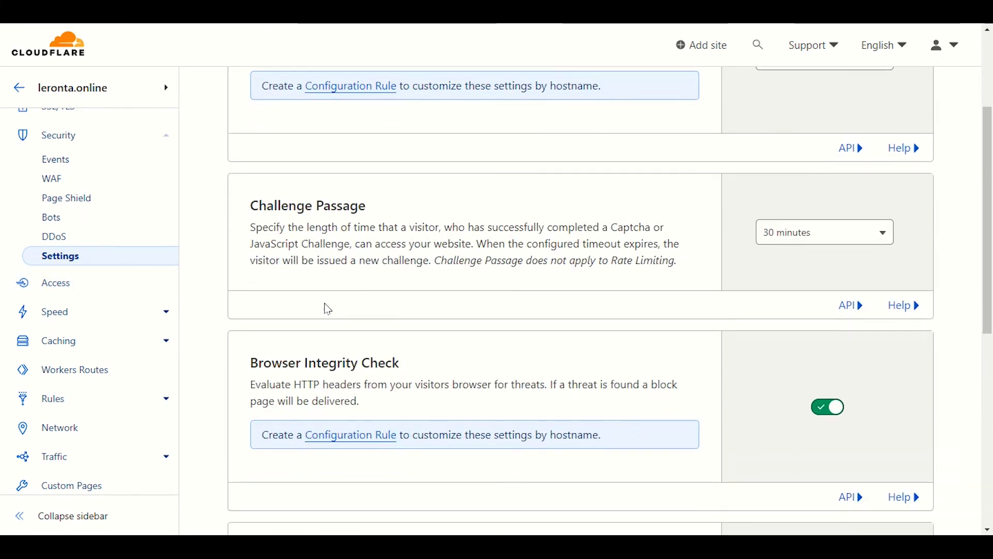
scroll(328, 310, down, 5)
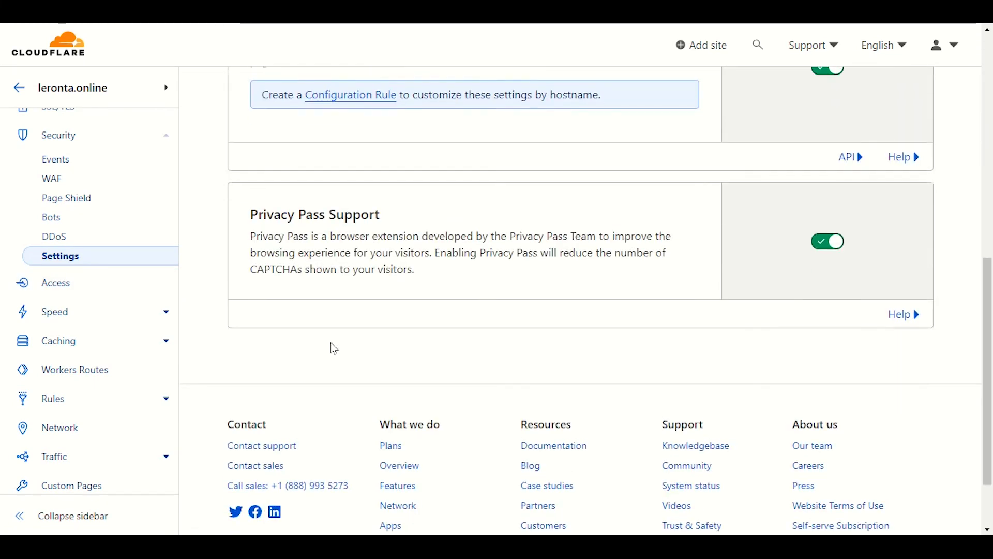
scroll(333, 348, up, 10)
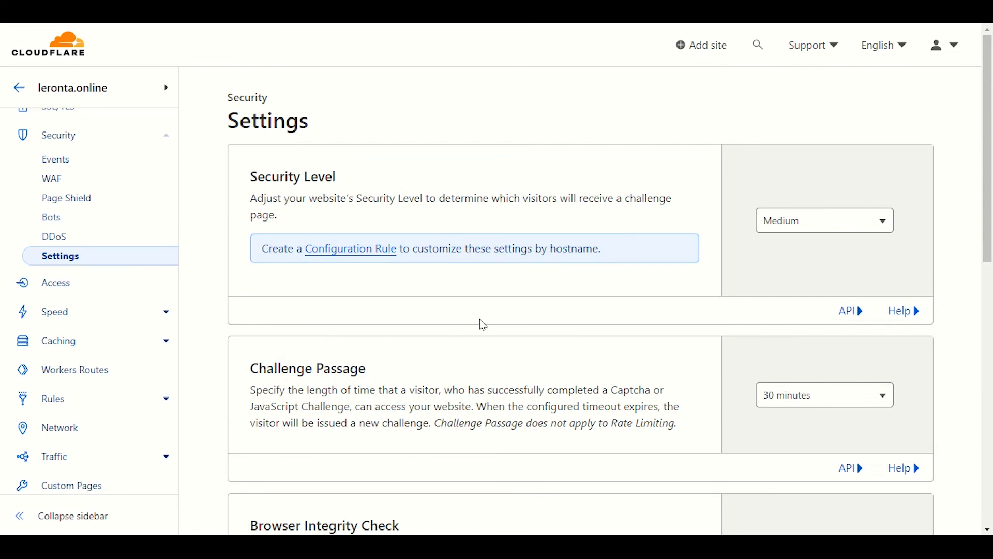
click(808, 223)
click(786, 356)
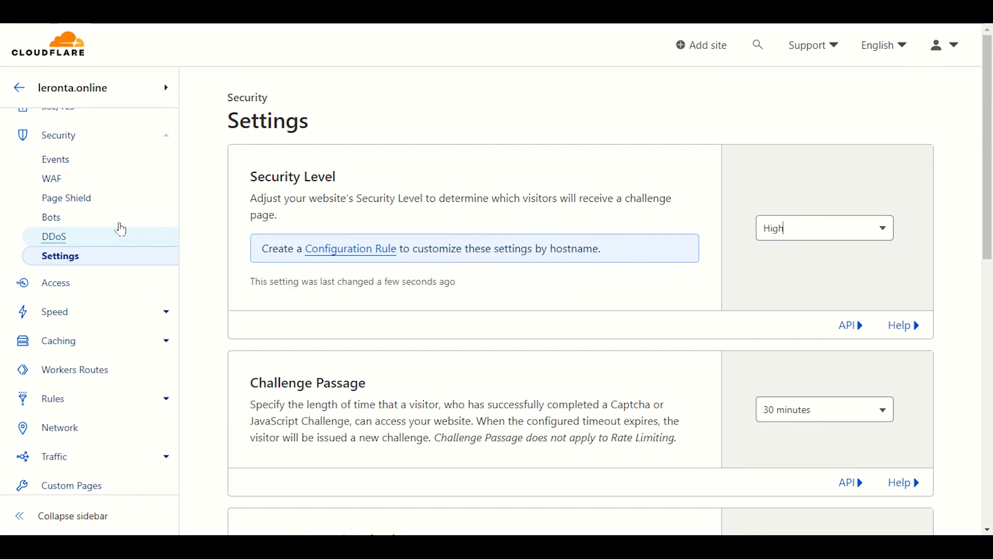
Look through the DNS settings for DNSSEC, CNAME flattening and Email Security of leronta.online.
scroll(96, 327, up, 1)
scroll(96, 327, up, 3)
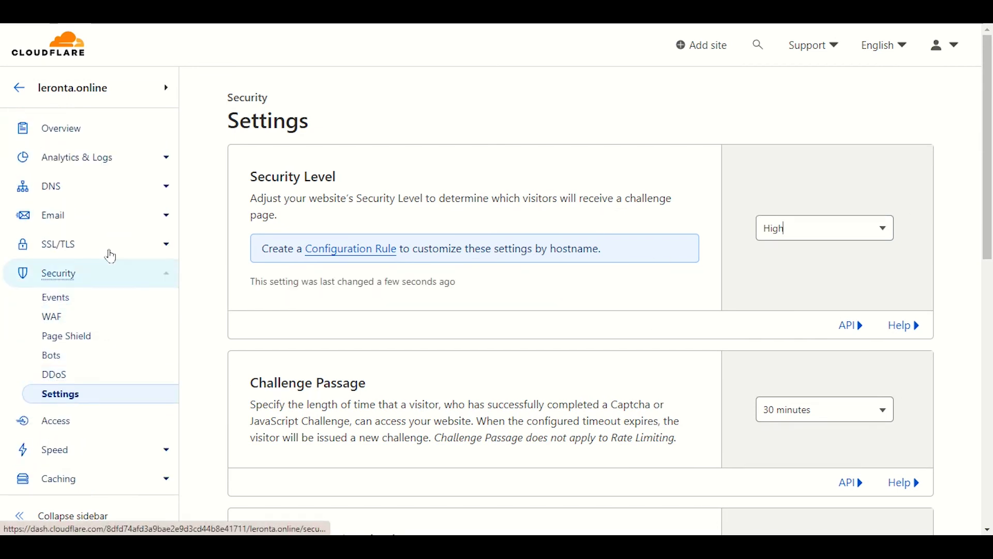
click(161, 195)
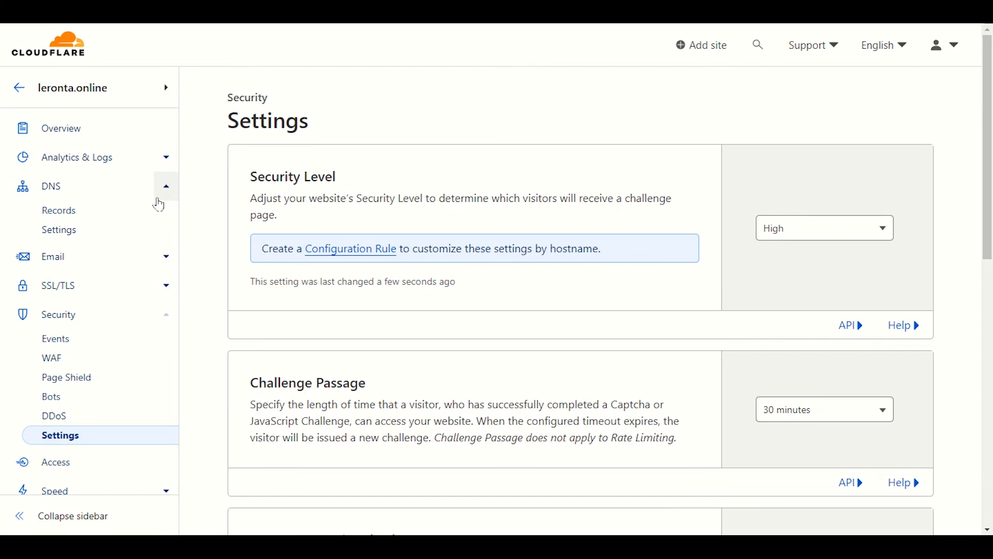
click(54, 233)
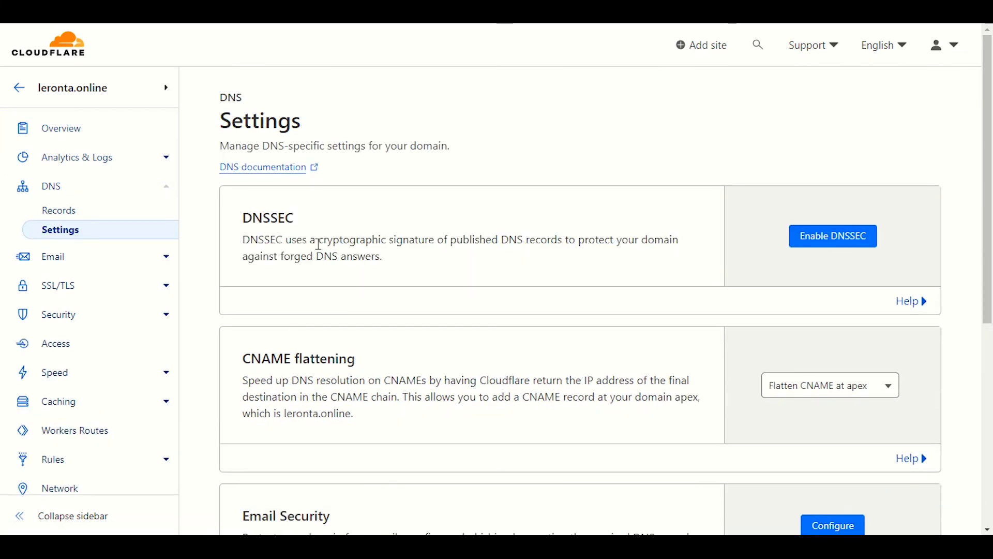
scroll(328, 255, down, 5)
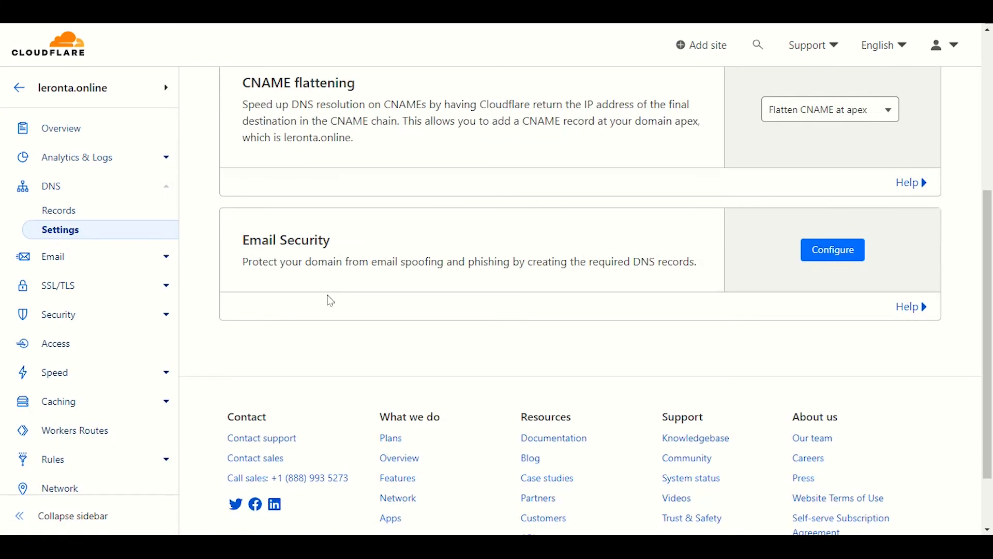
scroll(328, 300, up, 5)
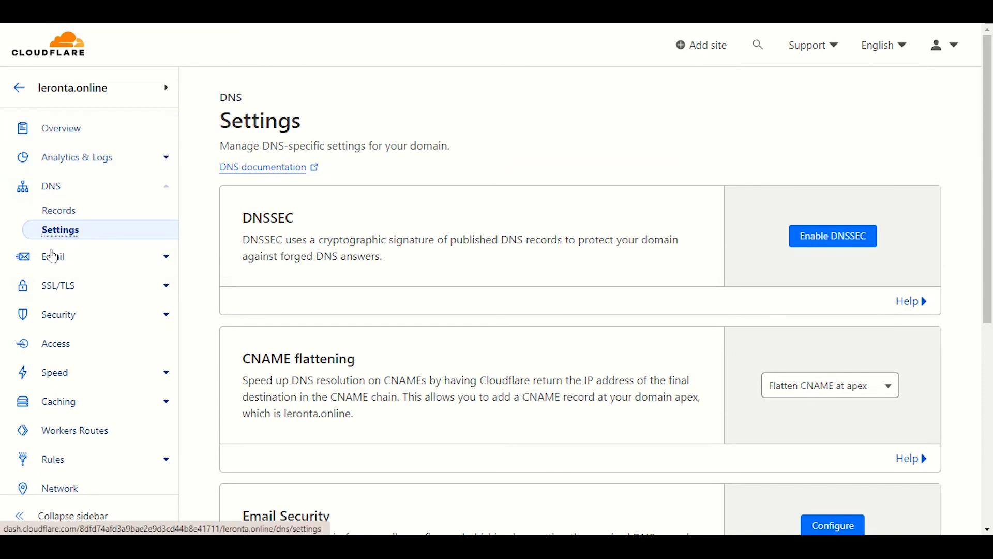
click(165, 406)
click(165, 412)
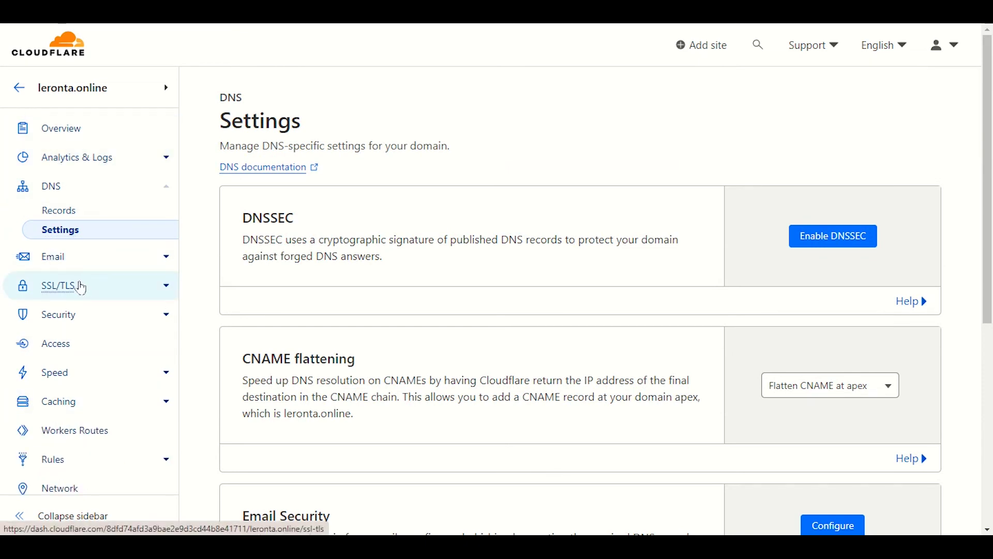
Return to the leronta.online error page and highlight the DNS_PROBE_FINISHED_NXDOMAIN error code.
click(755, 480)
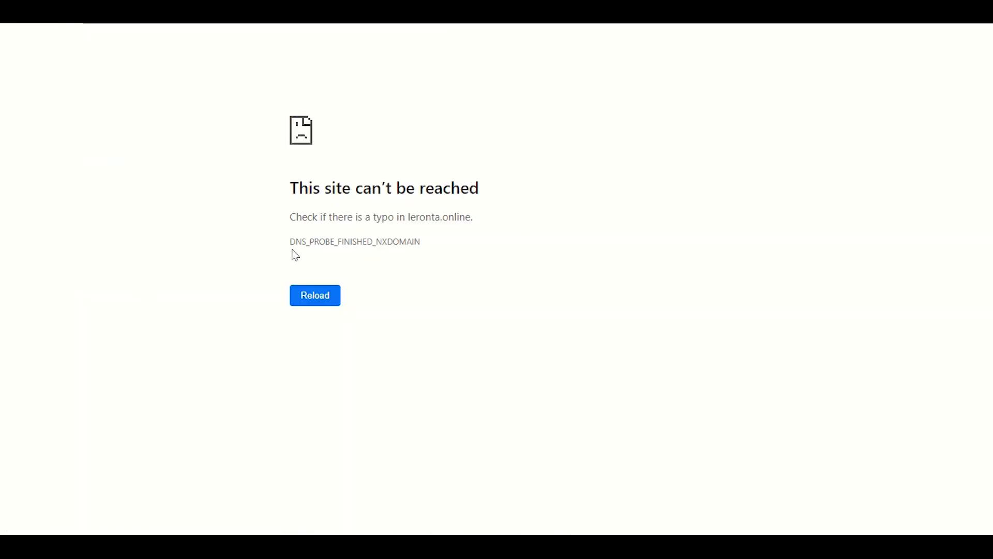
drag(291, 244, 440, 248)
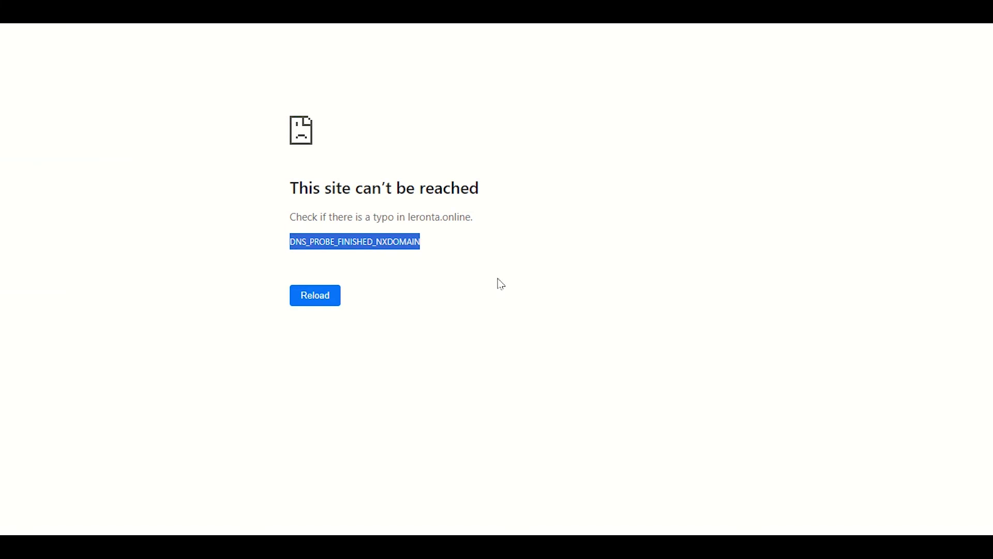
click(293, 248)
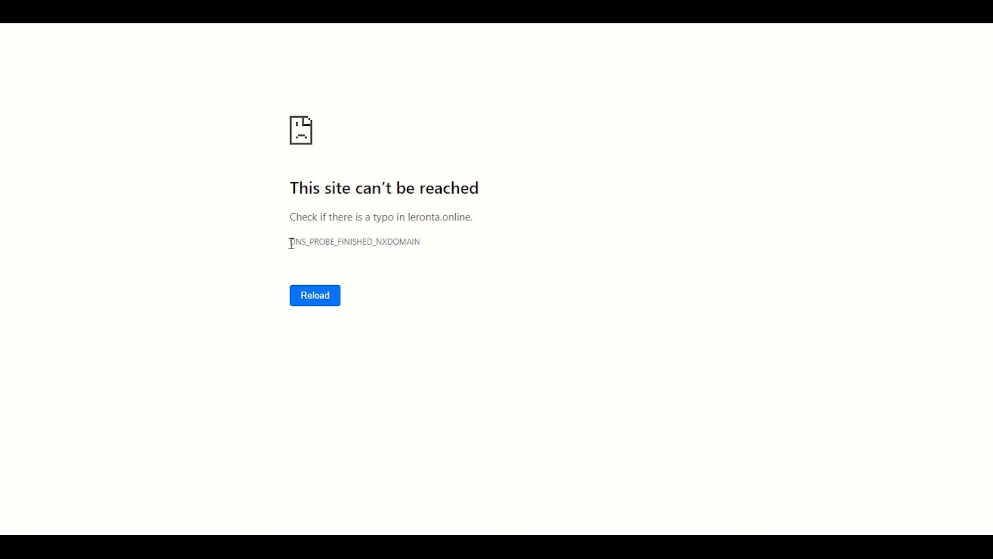
drag(291, 243, 319, 244)
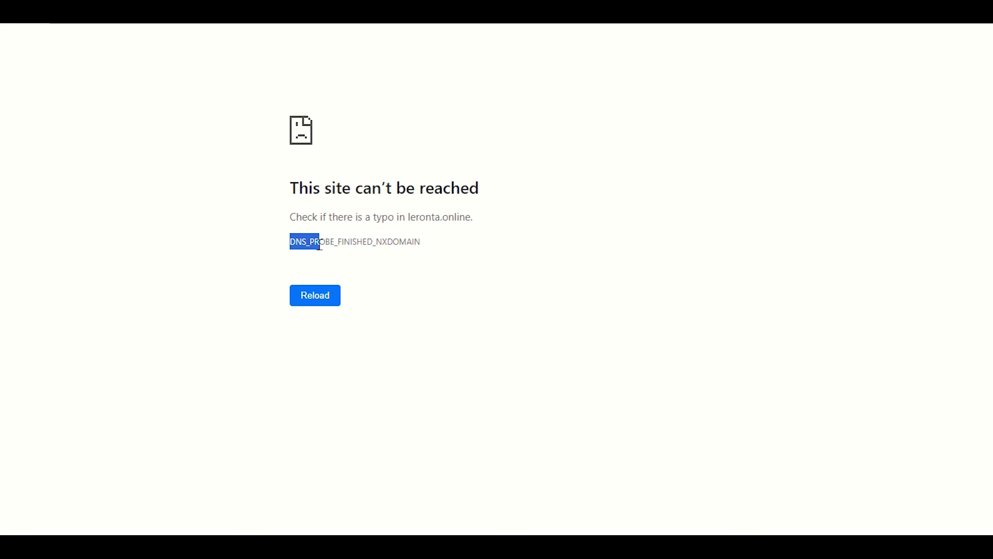
click(439, 292)
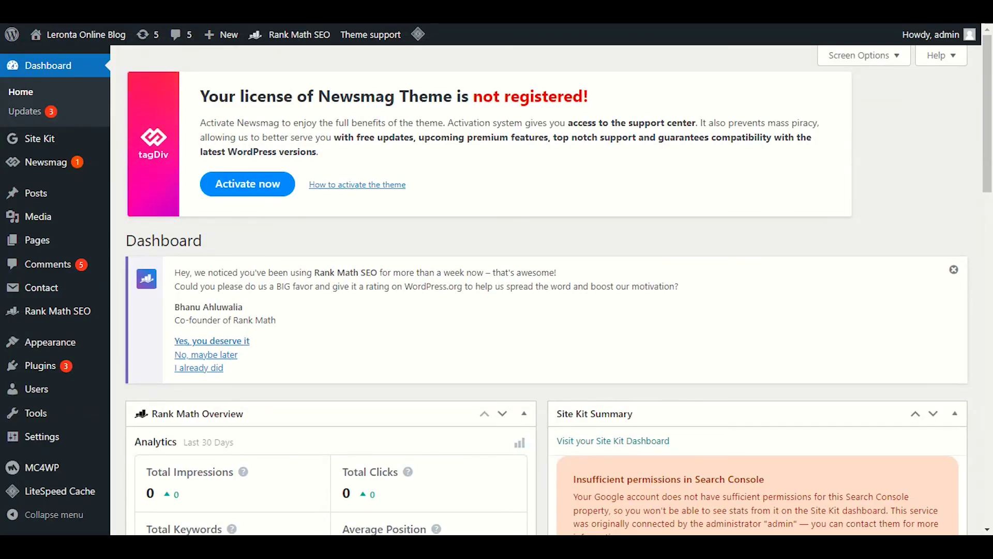
Reload the WordPress dashboard, then open the full Chrome browsing history and show it by group.
click(225, 187)
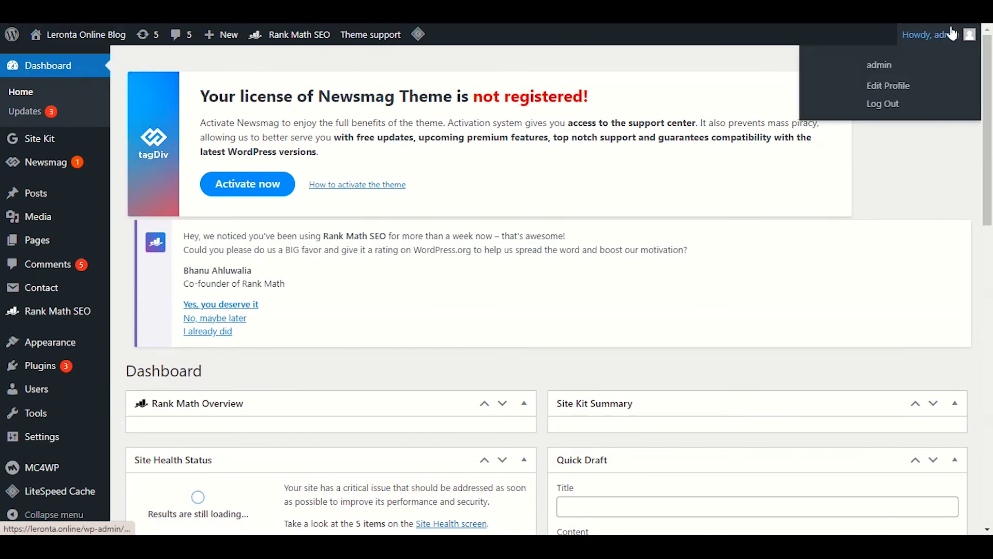
key(alt+f)
mouse_move(842, 66)
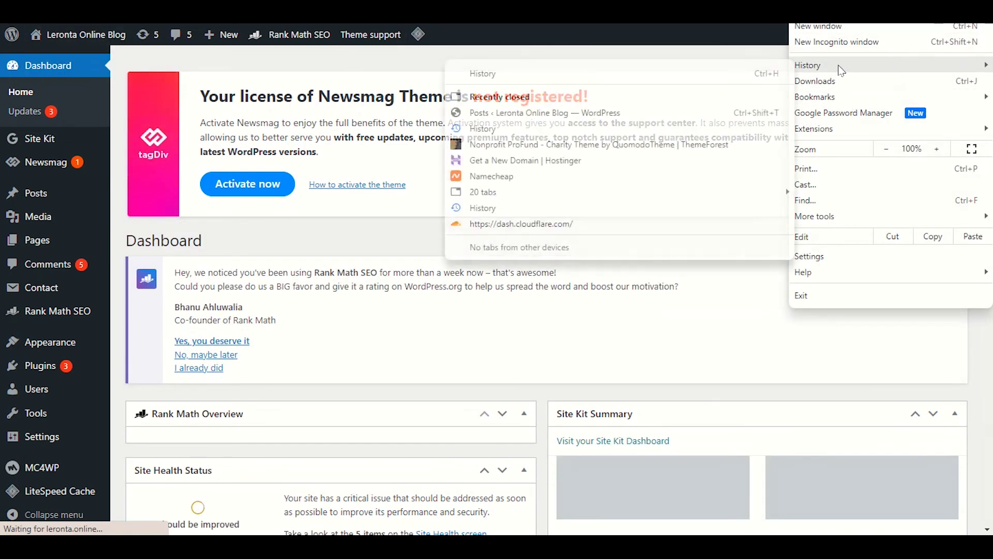
click(728, 74)
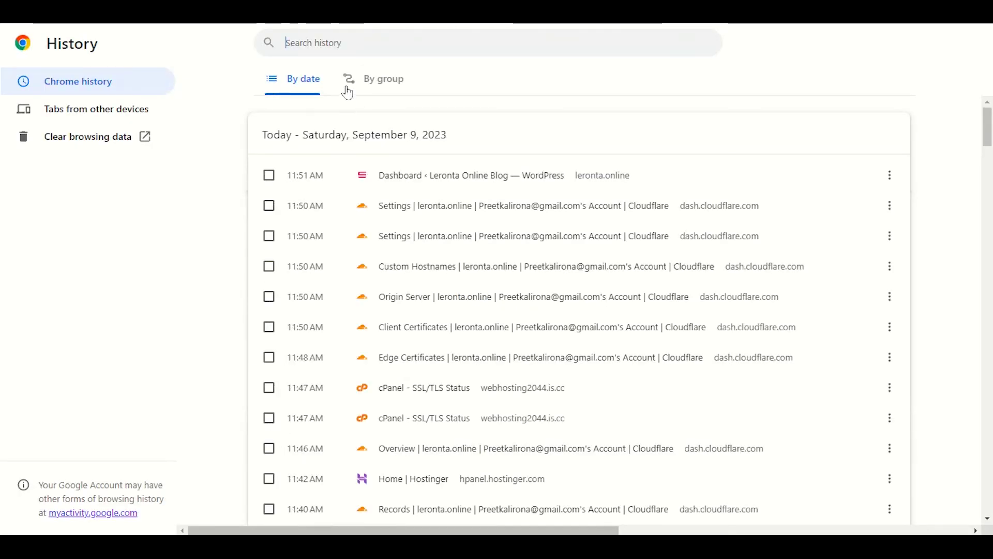
click(386, 88)
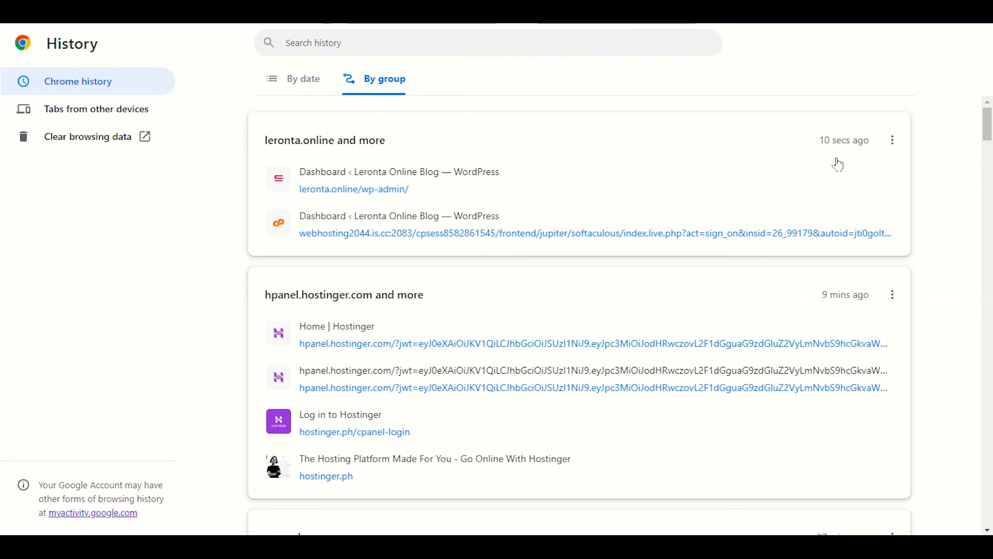
Remove all pages of the "leronta.online and more" group from the browsing history.
click(894, 140)
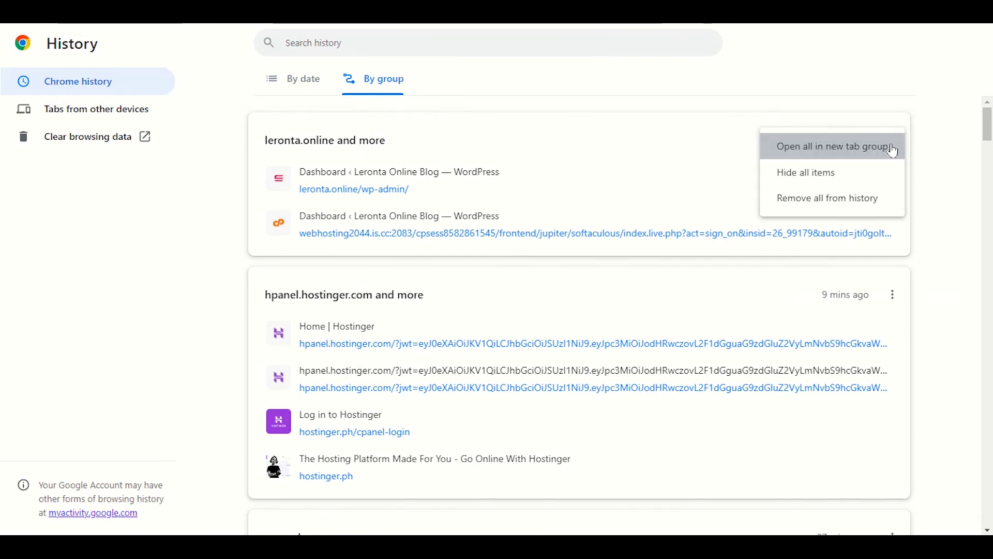
click(825, 202)
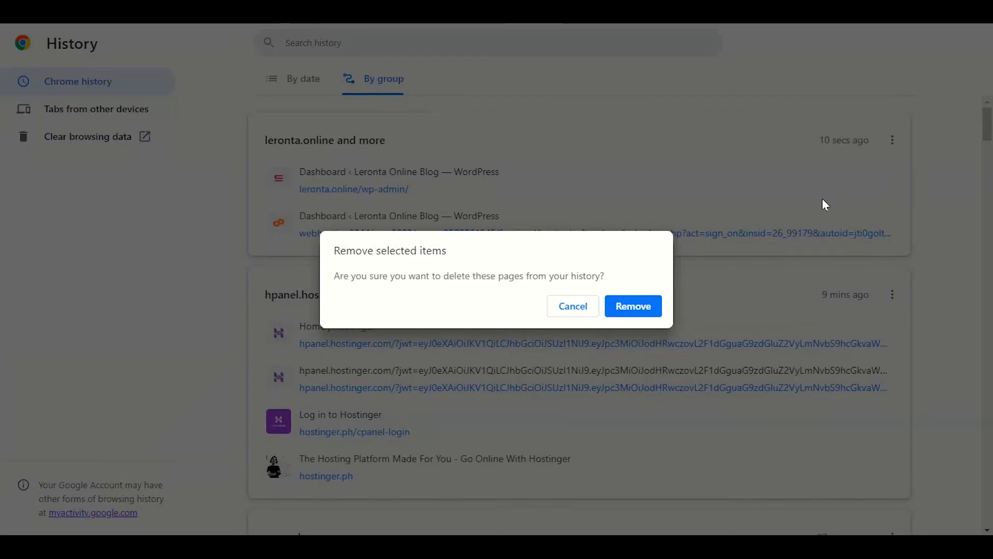
click(645, 308)
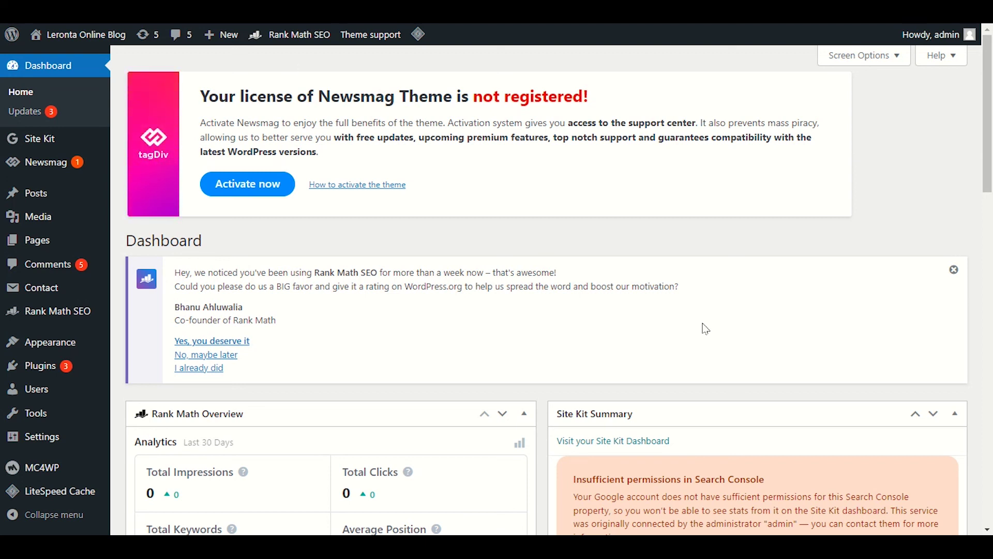
Reopen the Chrome history by group, look through the remaining site groups and view the removal options for the hpanel.hostinger.com group.
click(988, 24)
mouse_move(862, 63)
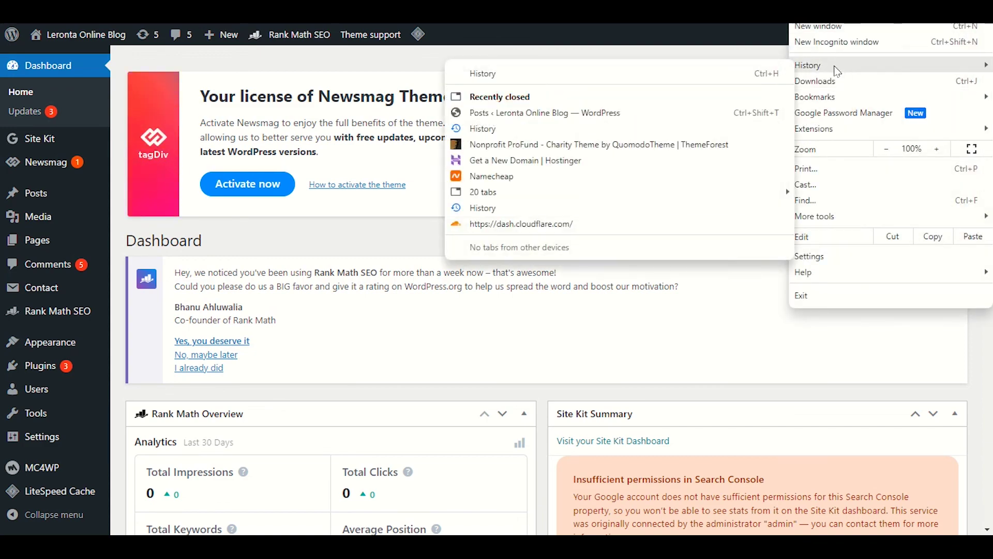
click(745, 68)
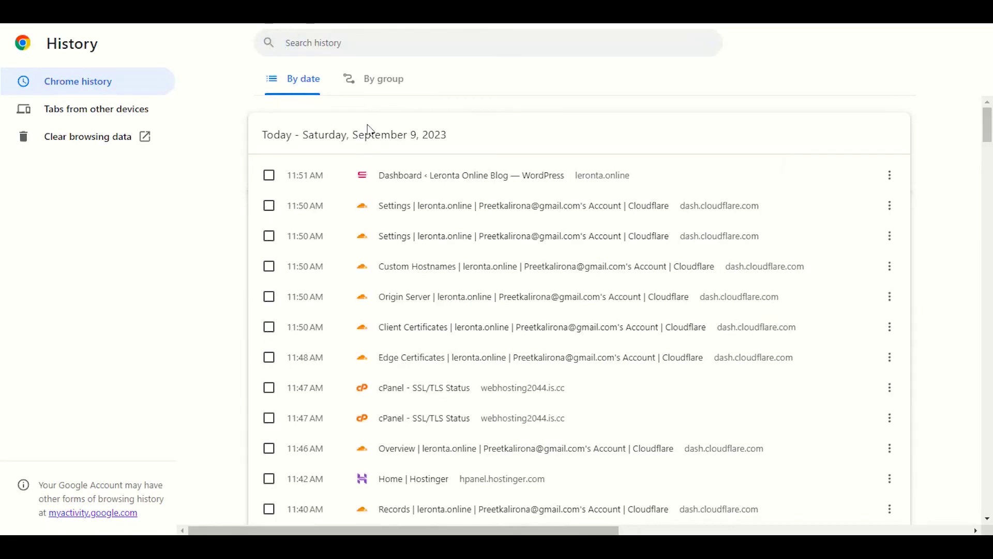
click(375, 93)
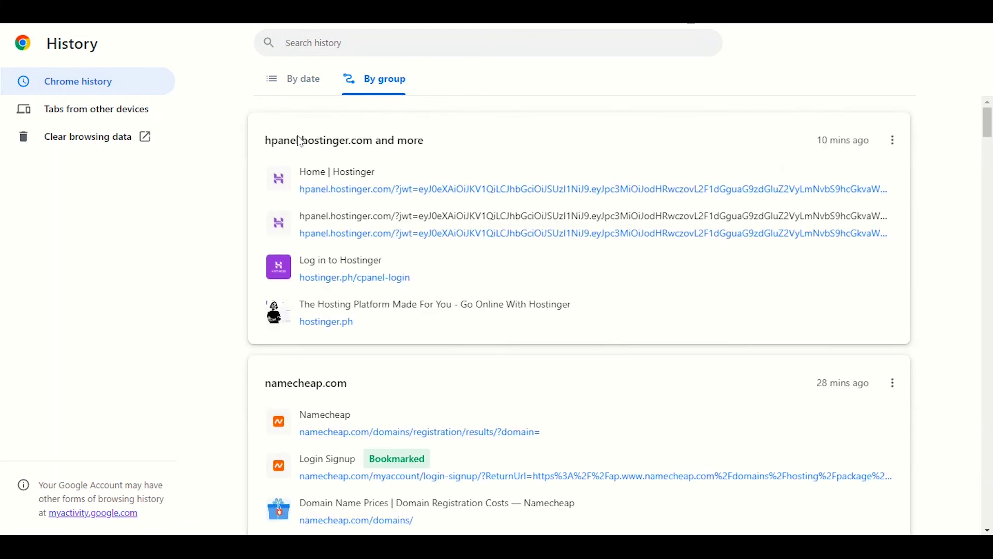
scroll(390, 414, down, 10)
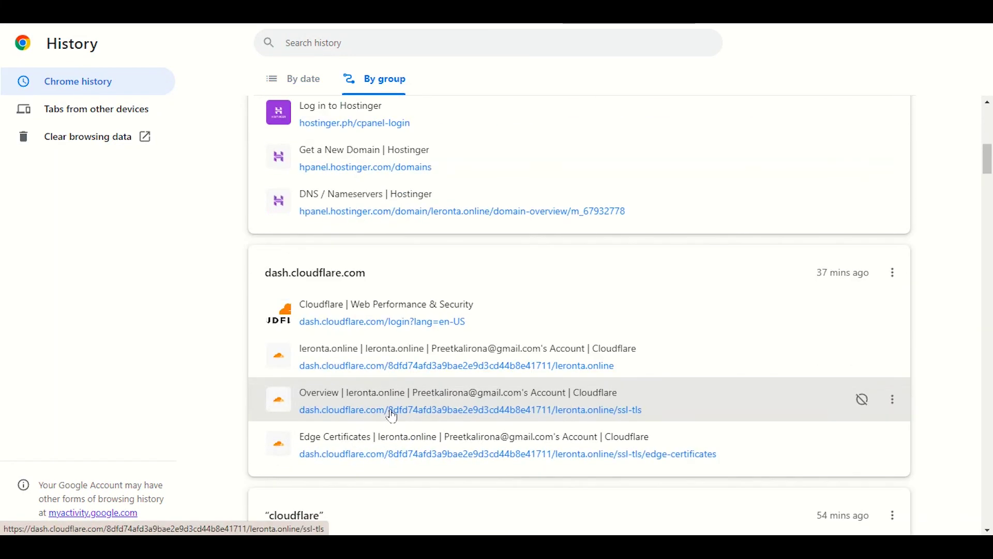
scroll(392, 416, down, 7)
scroll(386, 414, up, 10)
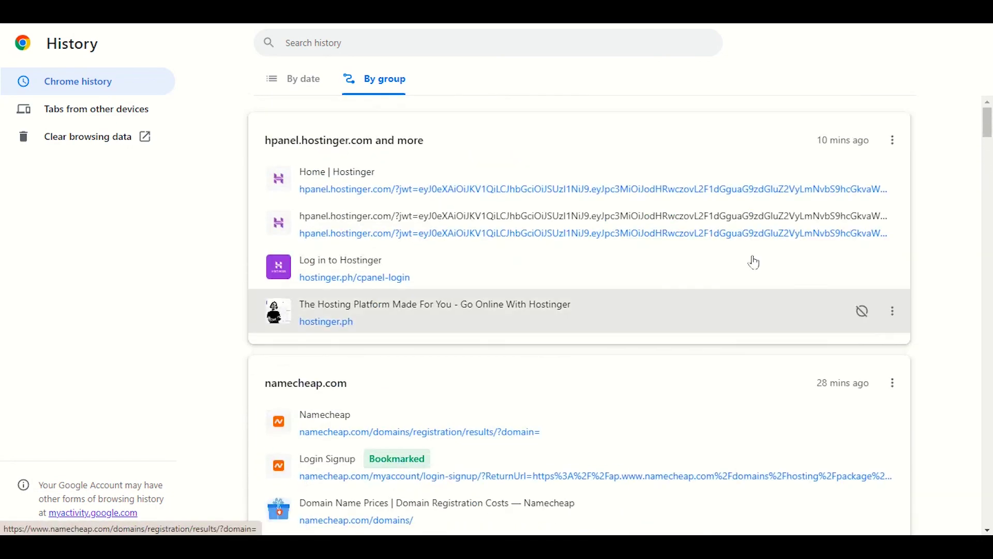
click(894, 145)
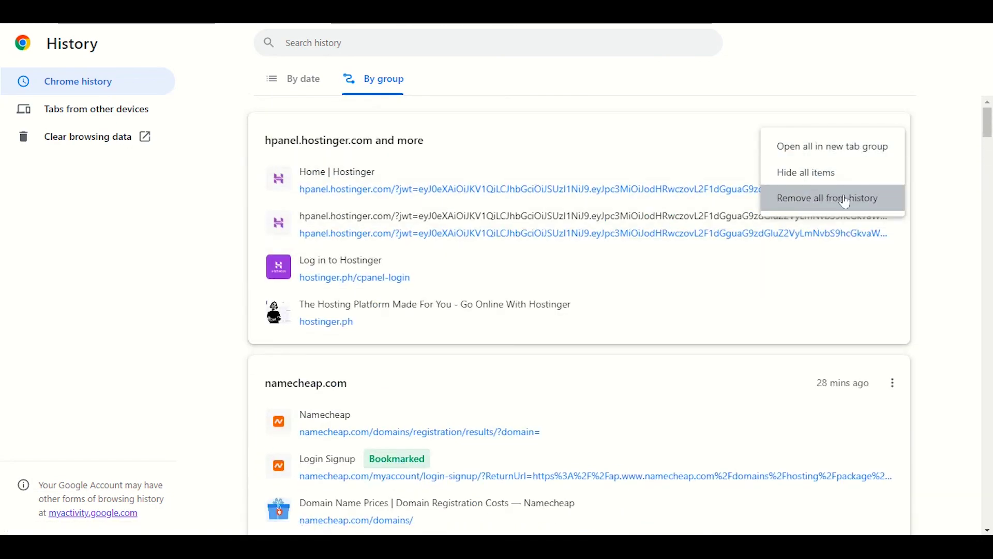
click(641, 107)
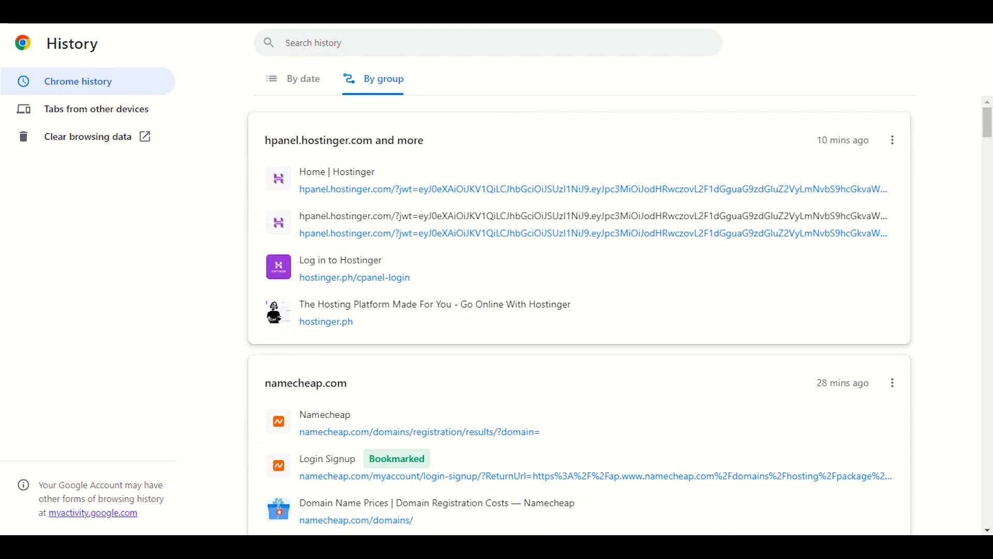